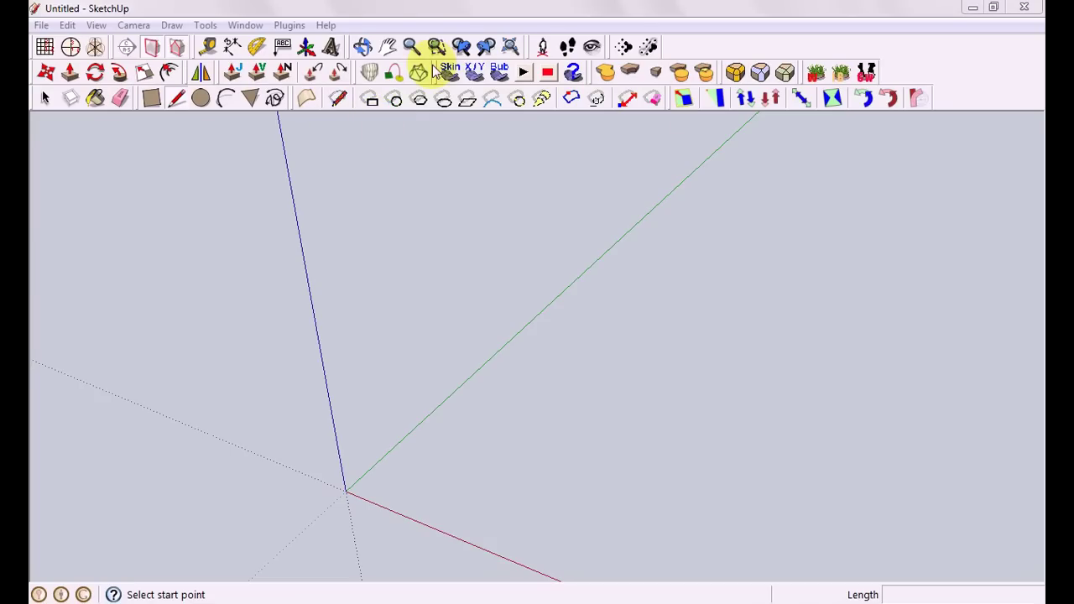
Browse the view options and plugin lists without changing anything
left_click(97, 27)
mouse_move(104, 40)
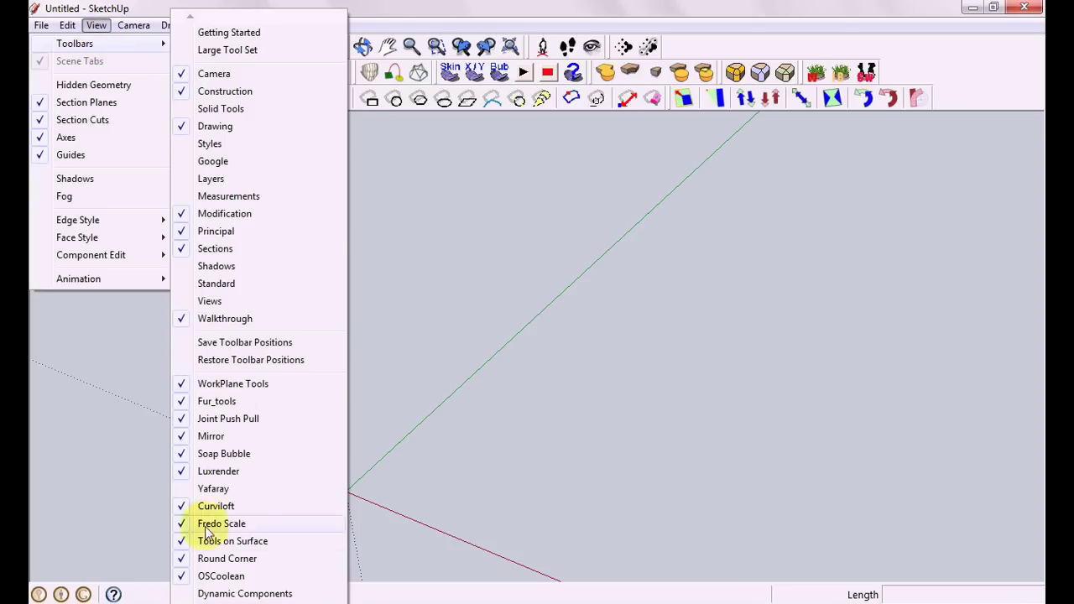
left_click(394, 7)
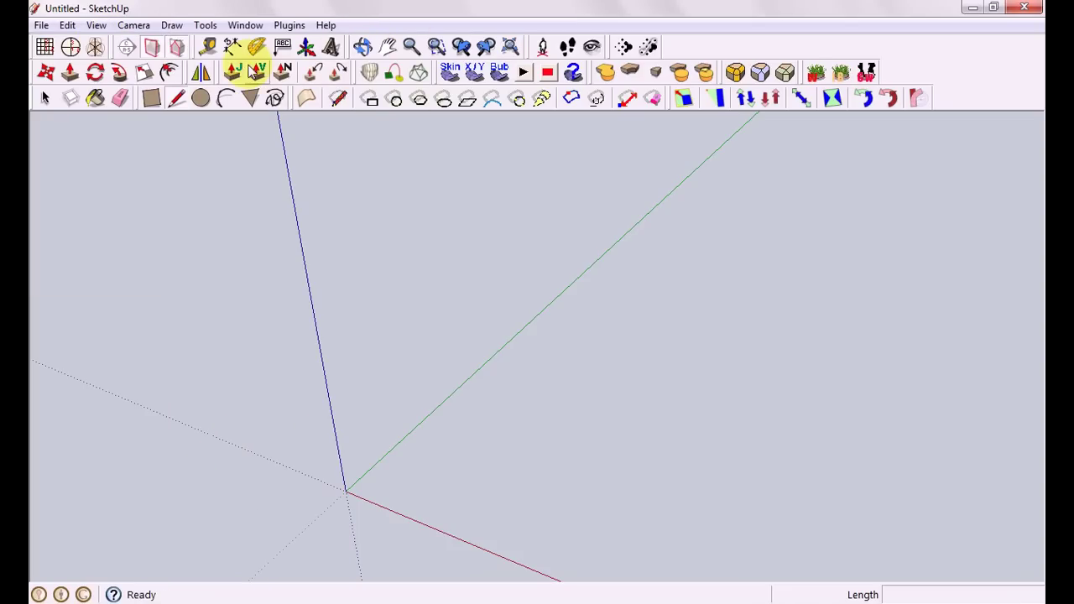
left_click(206, 27)
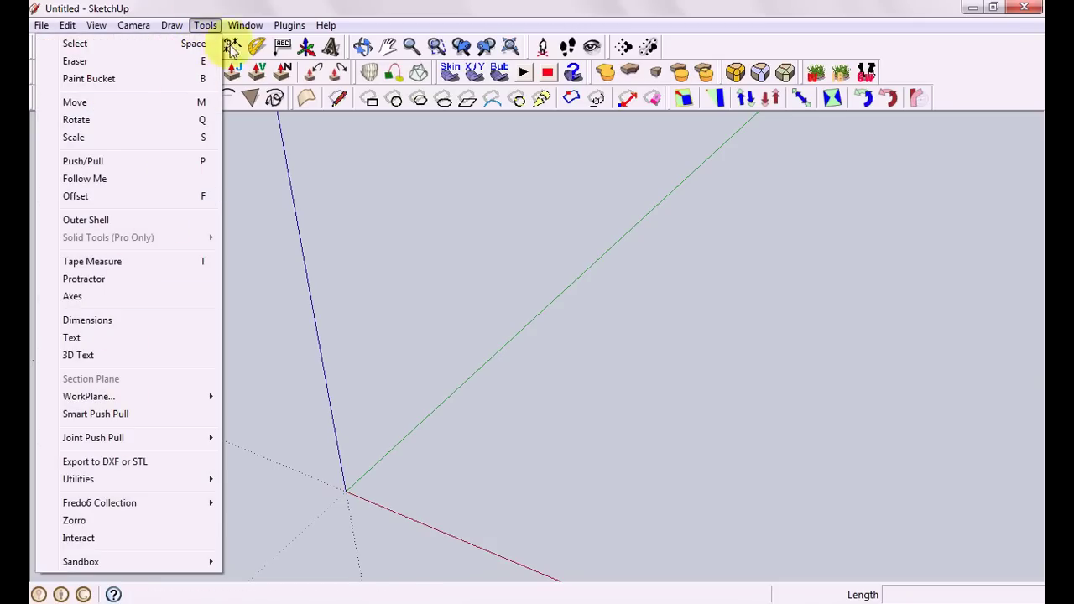
mouse_move(285, 27)
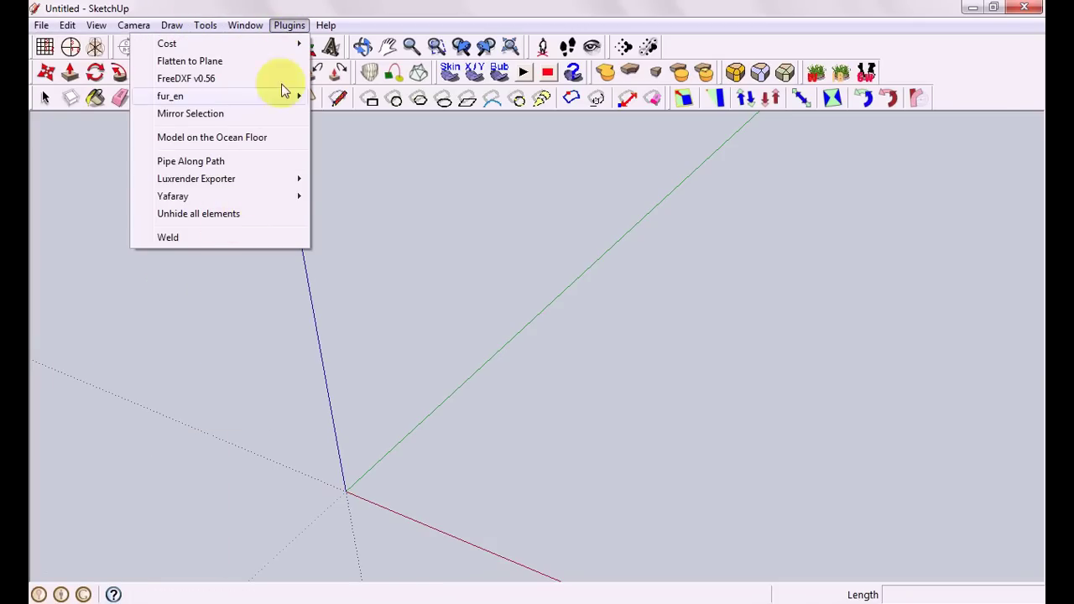
left_click(289, 25)
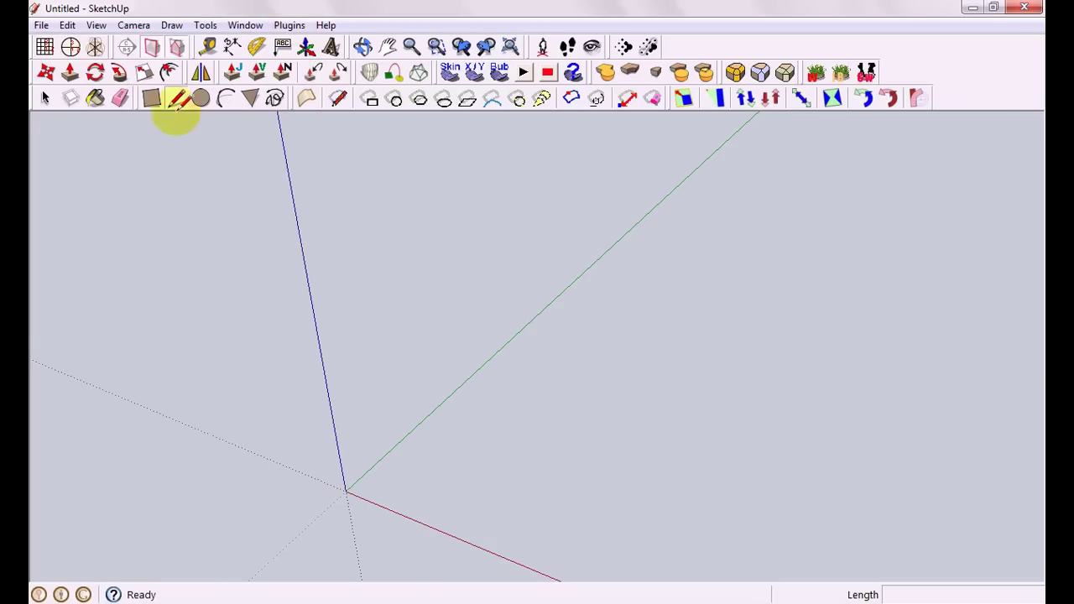
Draw a closed test outline from the origin up blue, across to green and red, and back
left_click(345, 489)
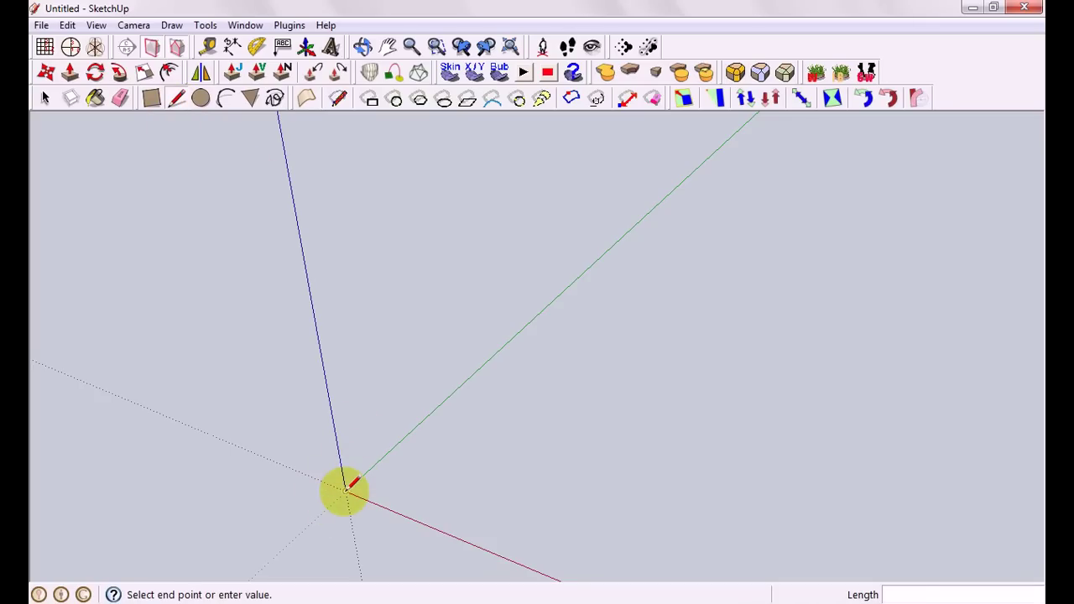
left_click(313, 309)
left_click(497, 250)
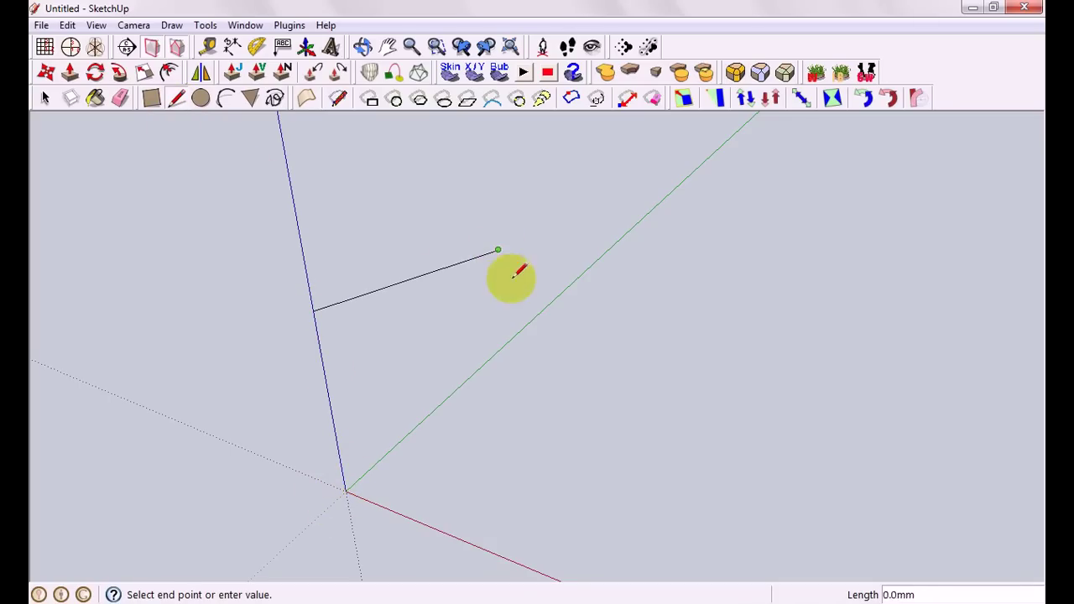
left_click(501, 414)
left_click(406, 435)
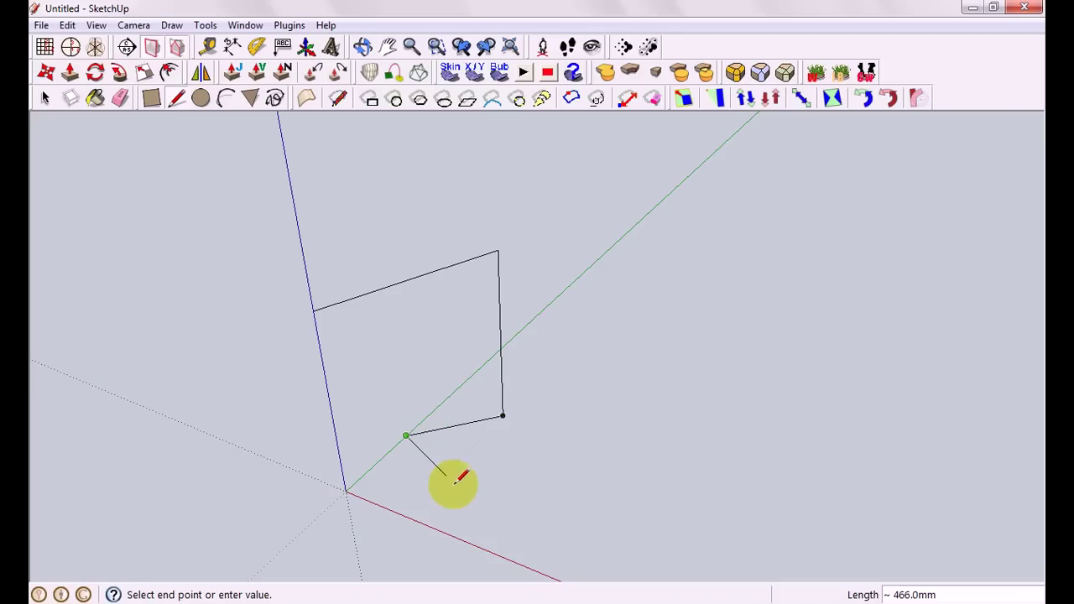
left_click(477, 522)
left_click(462, 539)
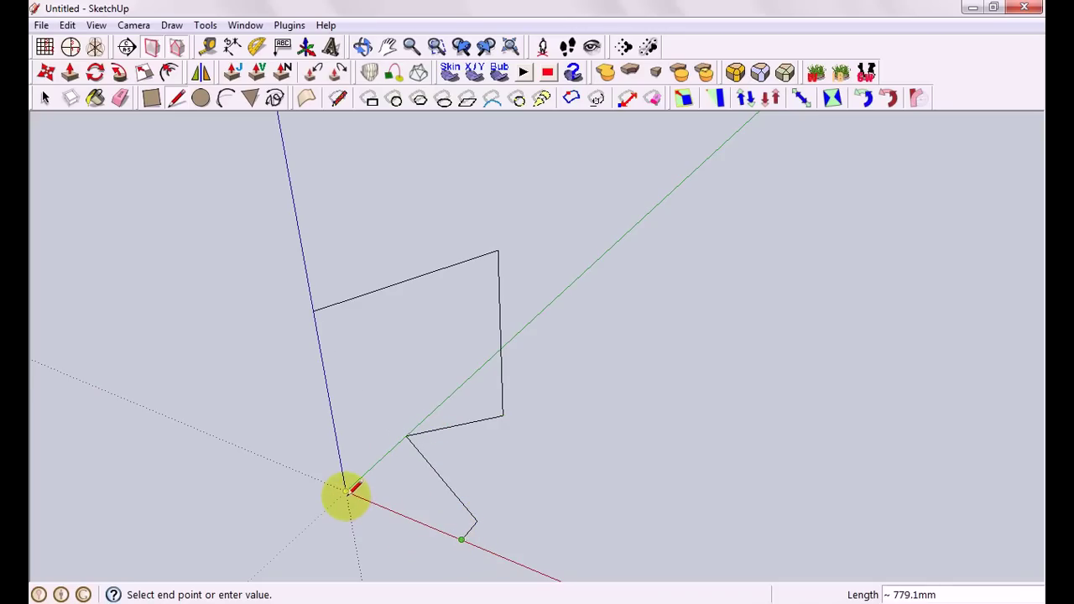
left_click(345, 491)
left_click(315, 311)
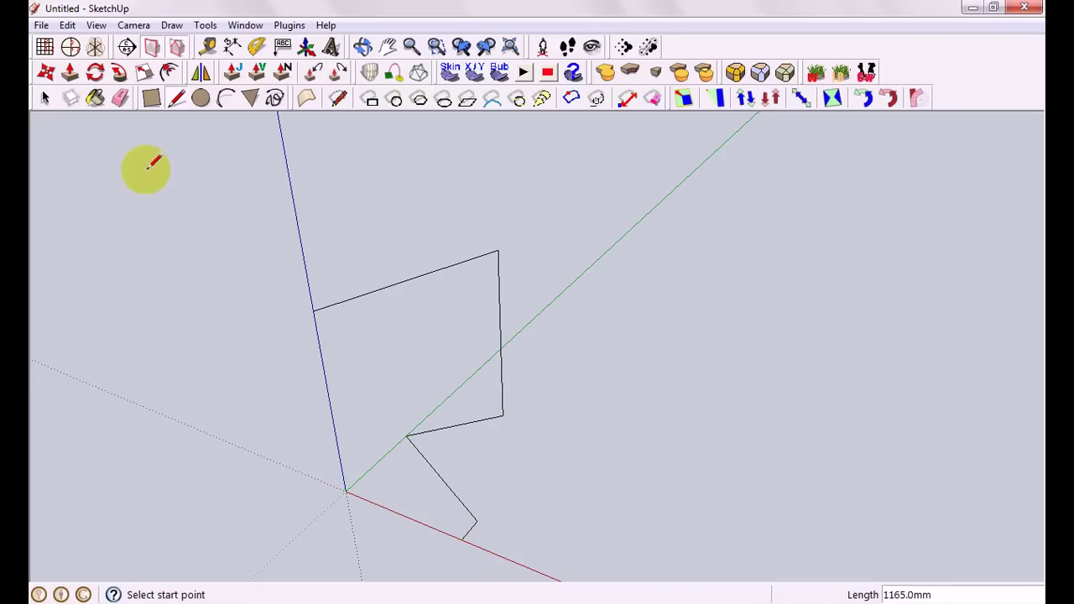
Select the whole test outline and delete it
left_click(46, 98)
middle_click_drag(625, 319, 585, 274)
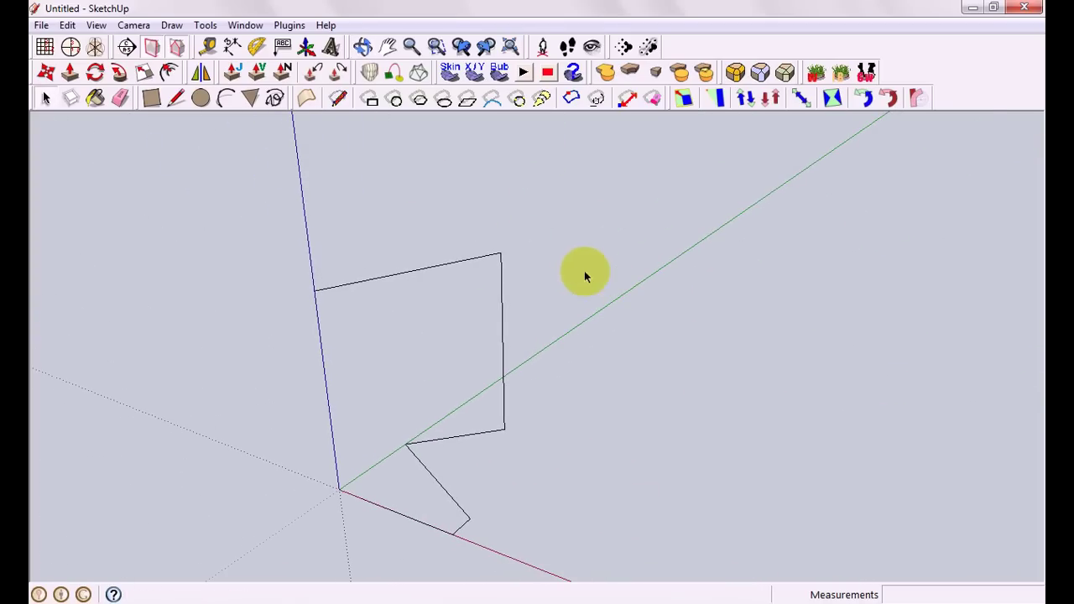
mouse_move(281, 245)
left_mouse_down()
mouse_move(560, 509)
mouse_move(588, 551)
left_mouse_up()
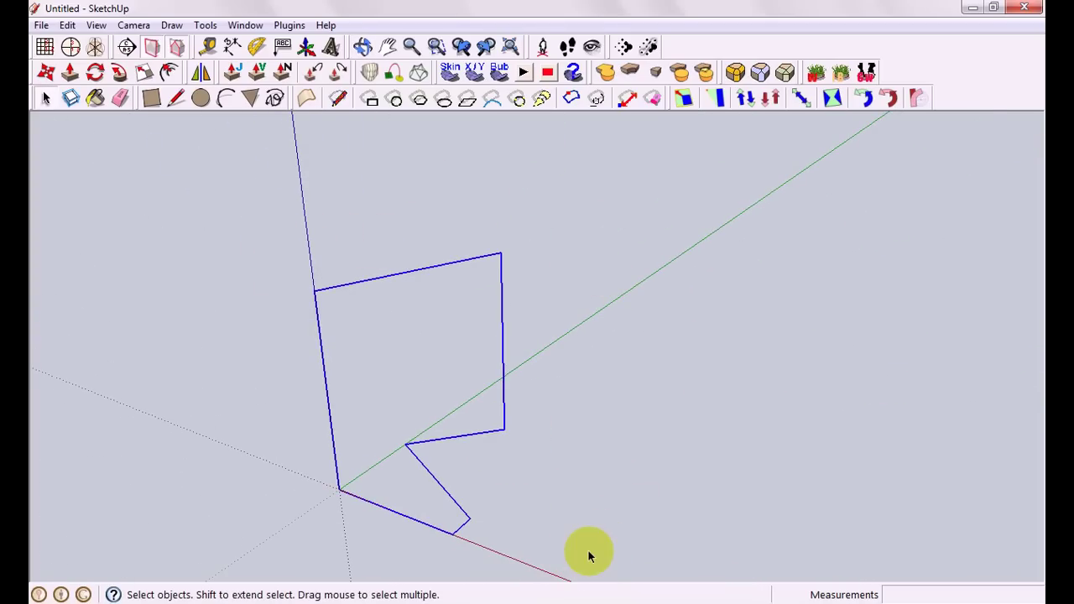
key("Delete")
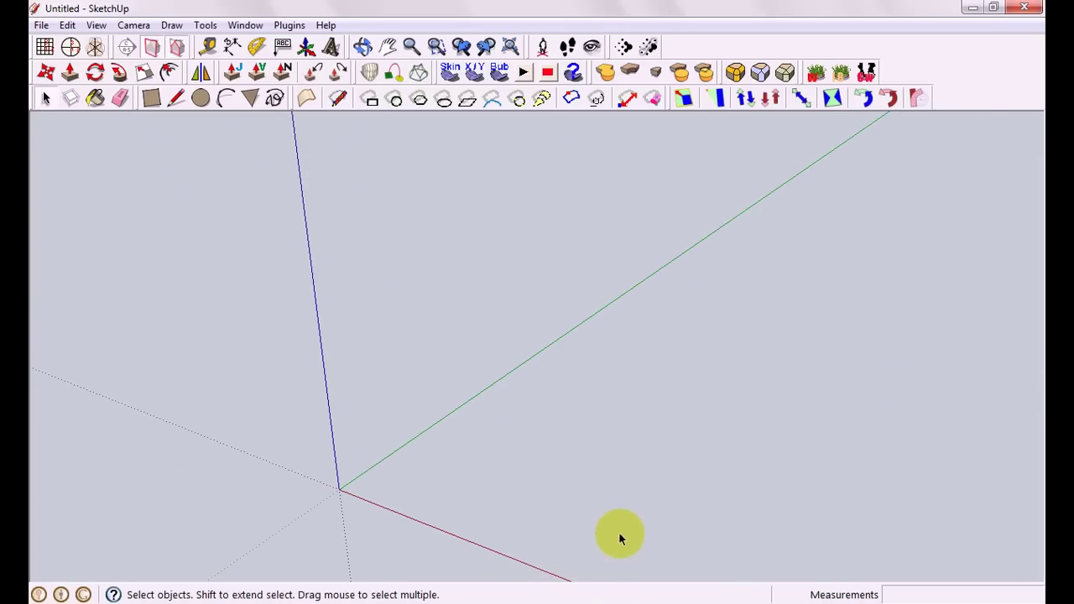
Create a workplane through the origin, a blue-axis point and a red-axis point, then orbit to face it
left_click(46, 48)
left_click(339, 489)
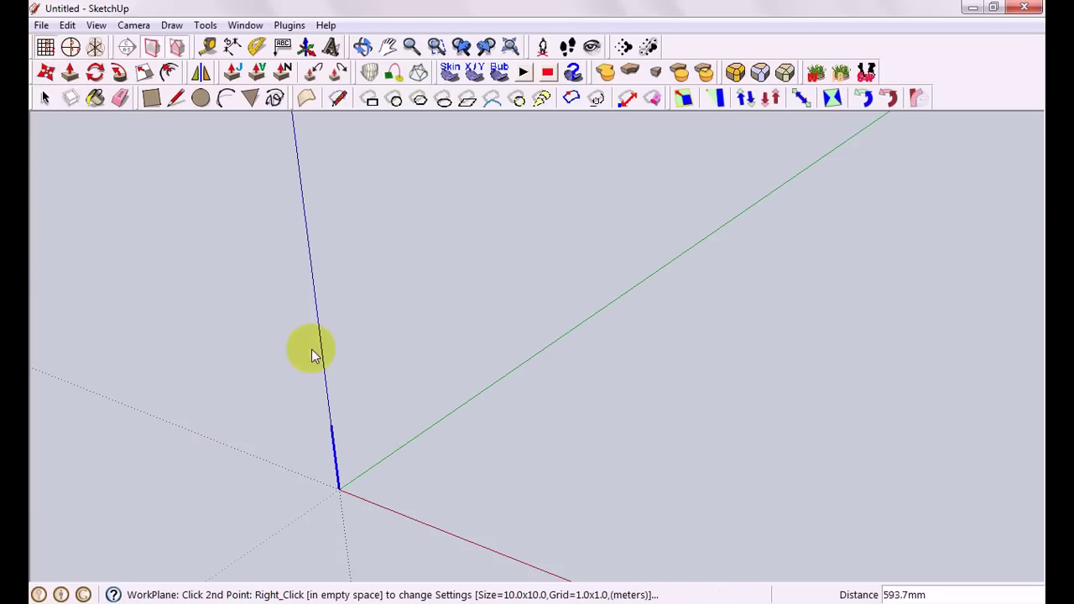
left_click(310, 265)
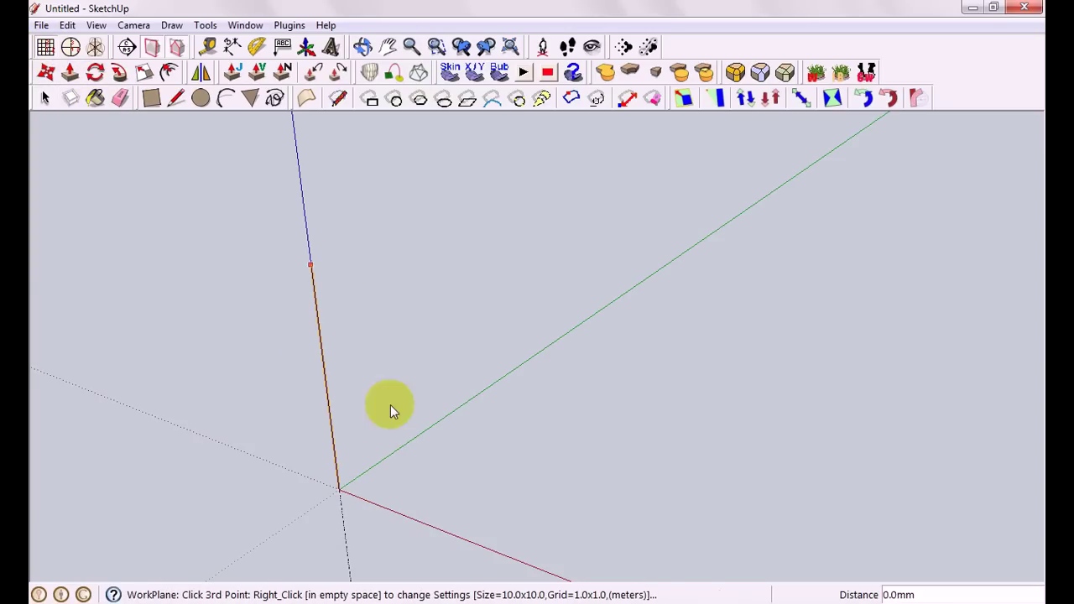
left_click(477, 546)
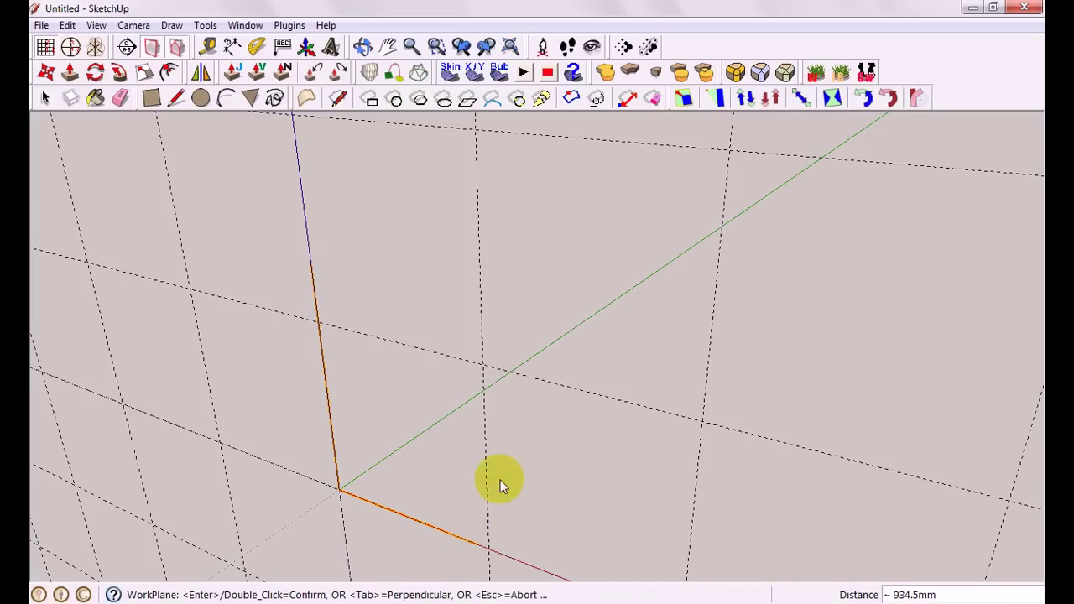
double_click(549, 437)
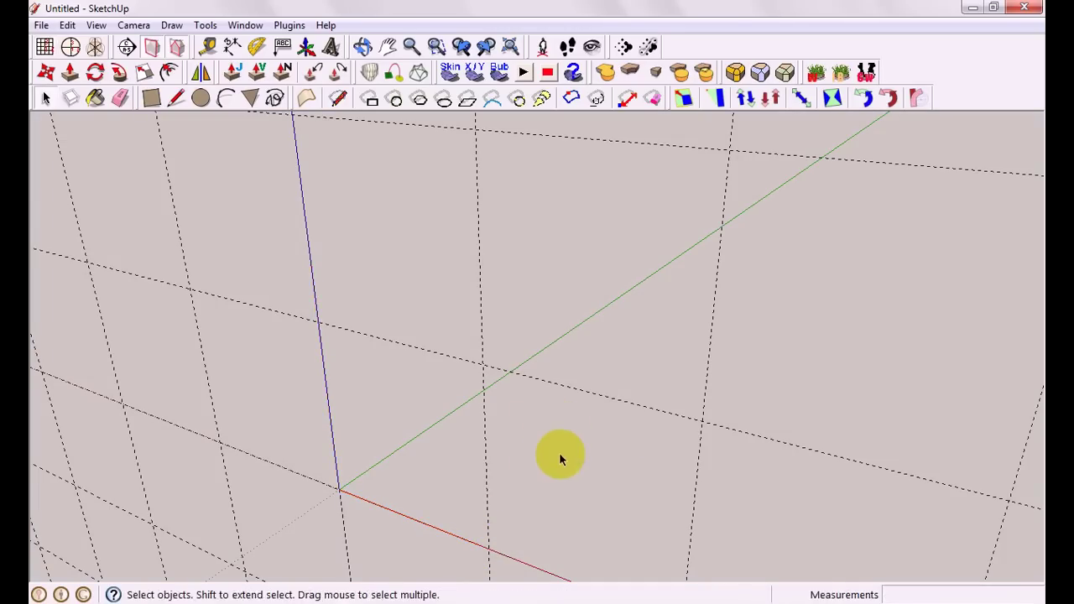
scroll(558, 452, "down", 2)
scroll(563, 455, "down", 2)
middle_click_drag(633, 462, 604, 492)
middle_click_drag(676, 515, 648, 412)
middle_click_drag(700, 352, 735, 302)
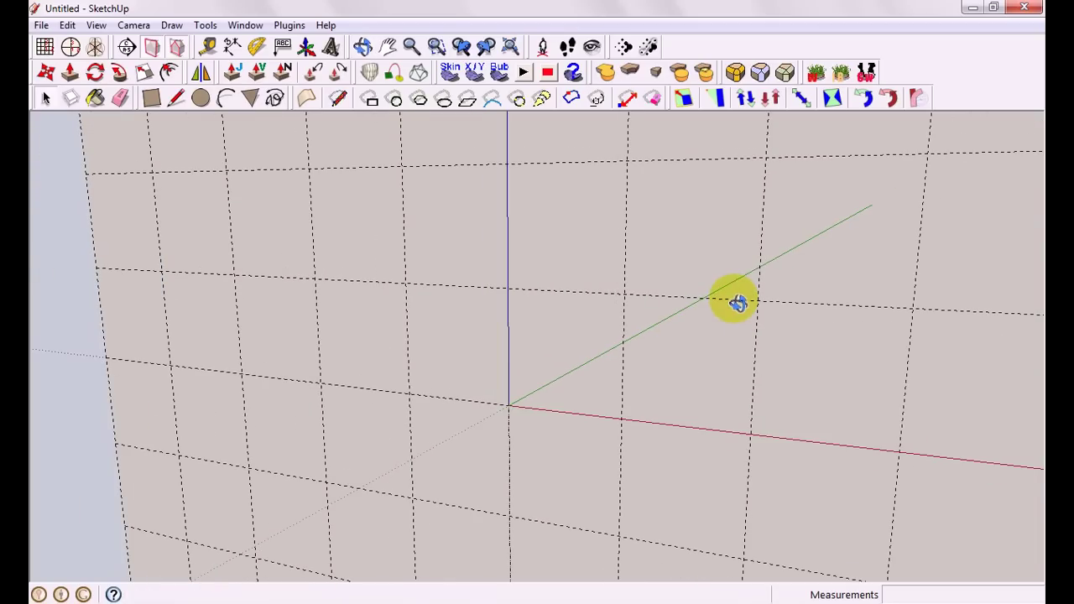
Draw a closed notched flag face on the workplane, starting and ending at the origin
left_click(177, 98)
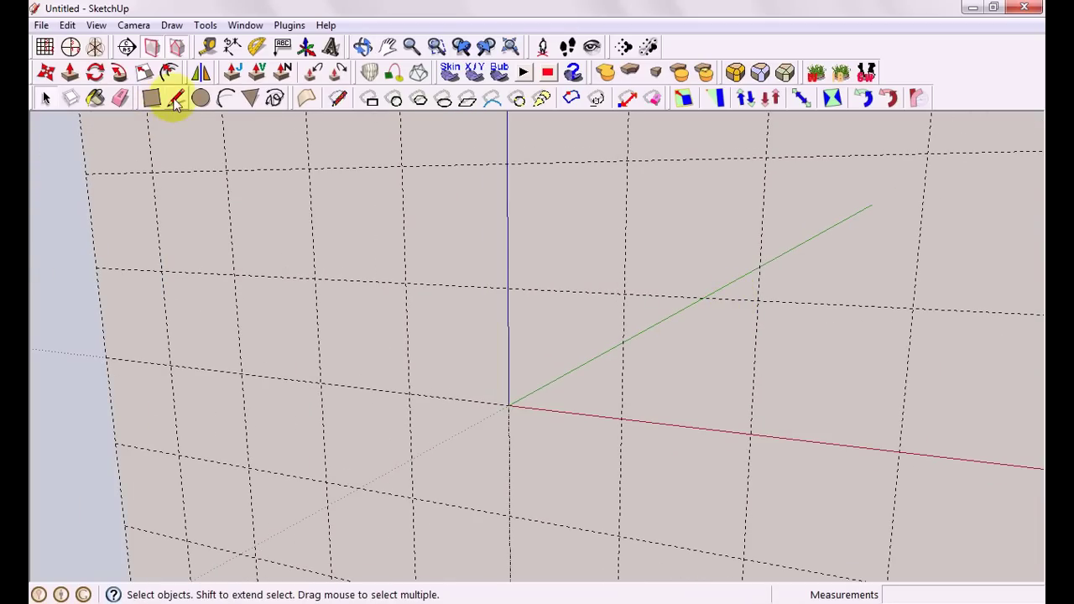
left_click(509, 405)
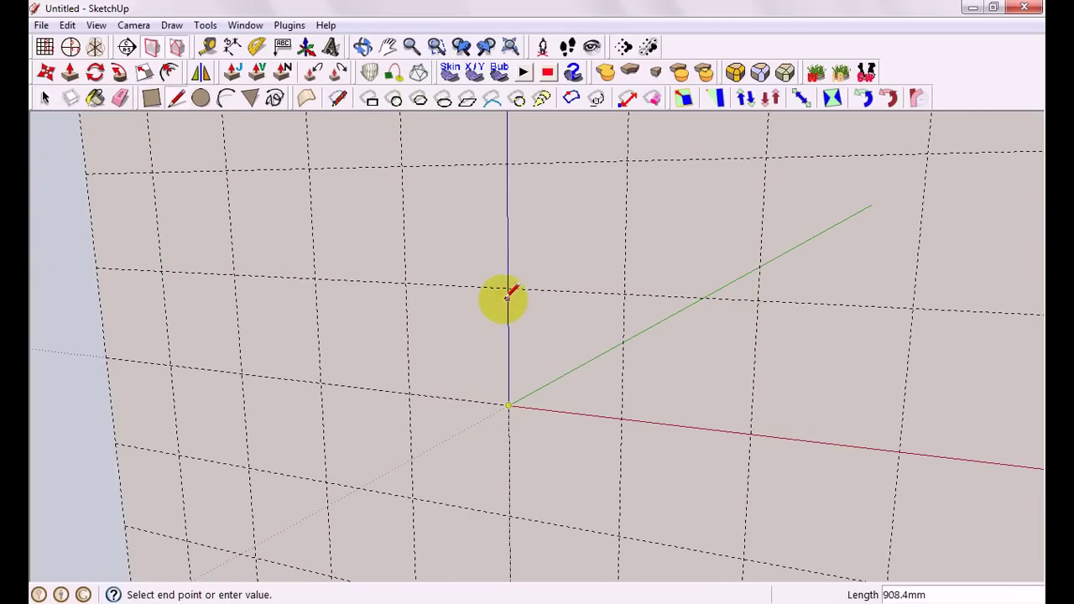
left_click(506, 298)
left_click(608, 252)
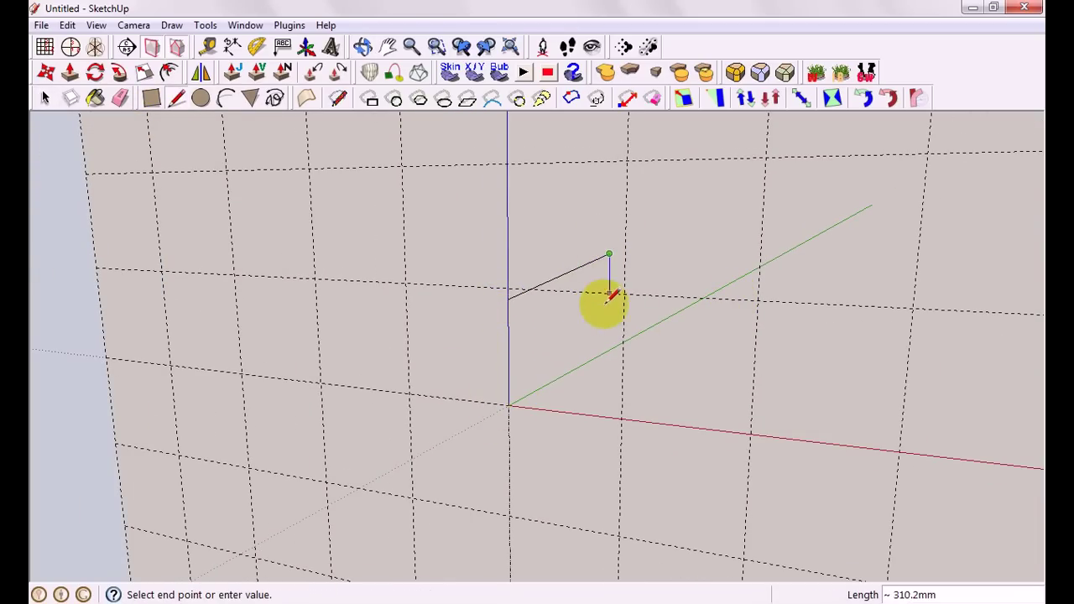
left_click(577, 326)
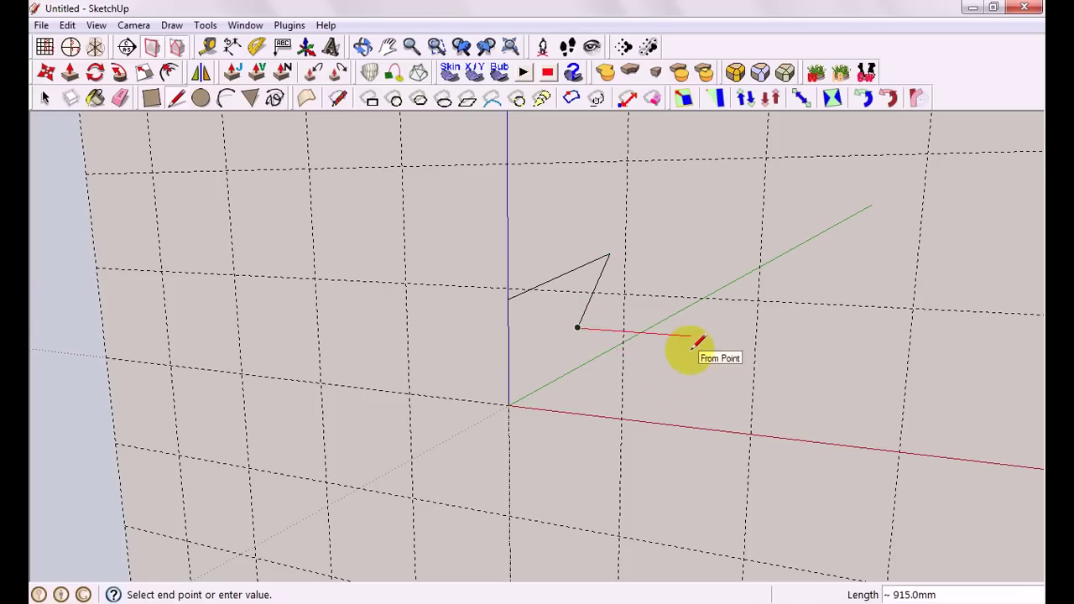
left_click(690, 365)
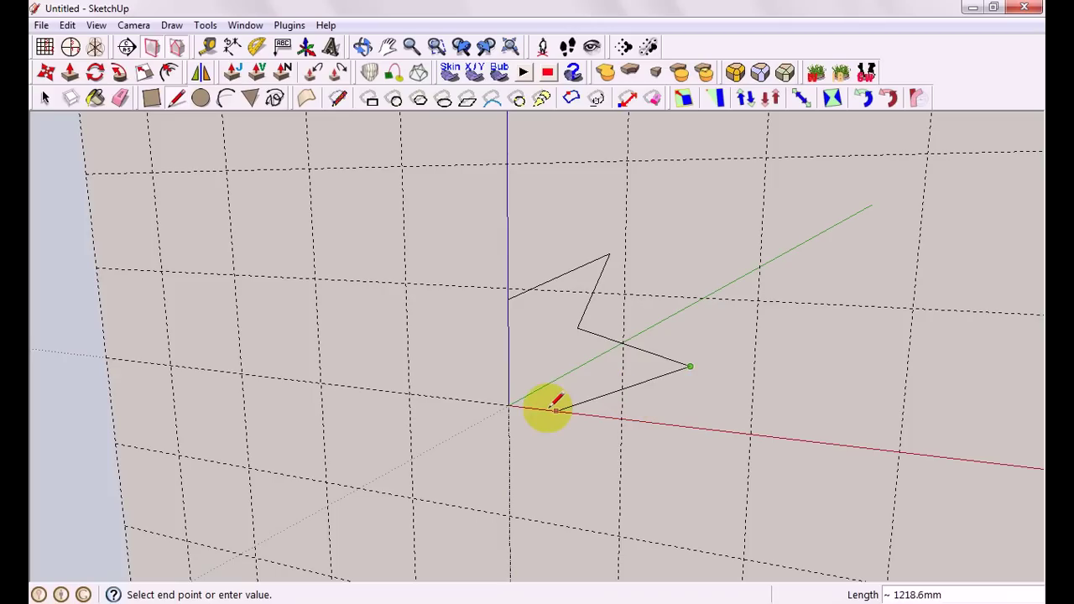
left_click(508, 405)
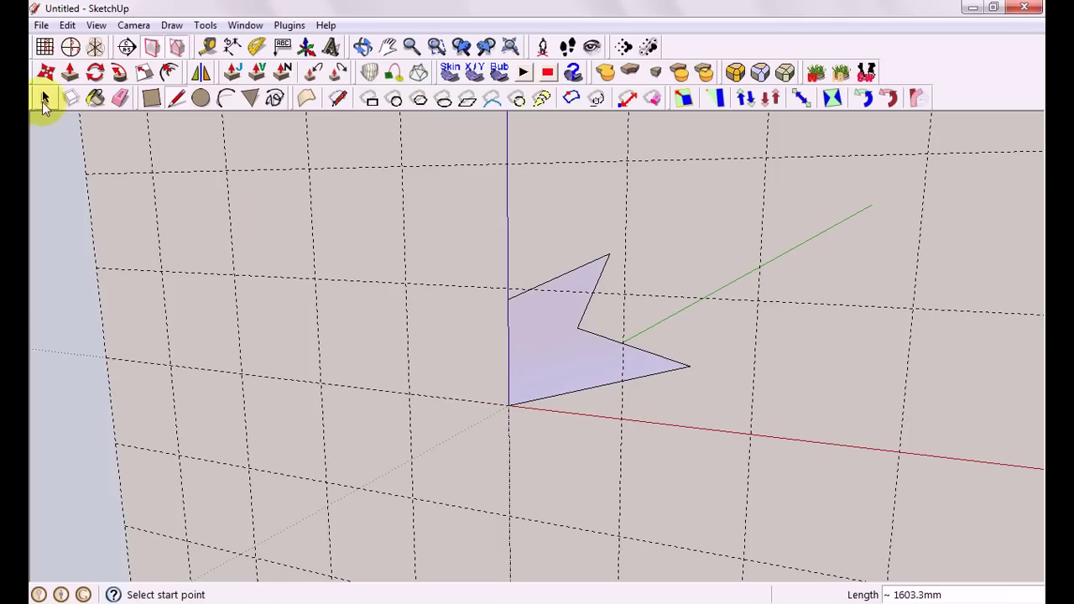
left_click(45, 98)
middle_click_drag(726, 307, 707, 351)
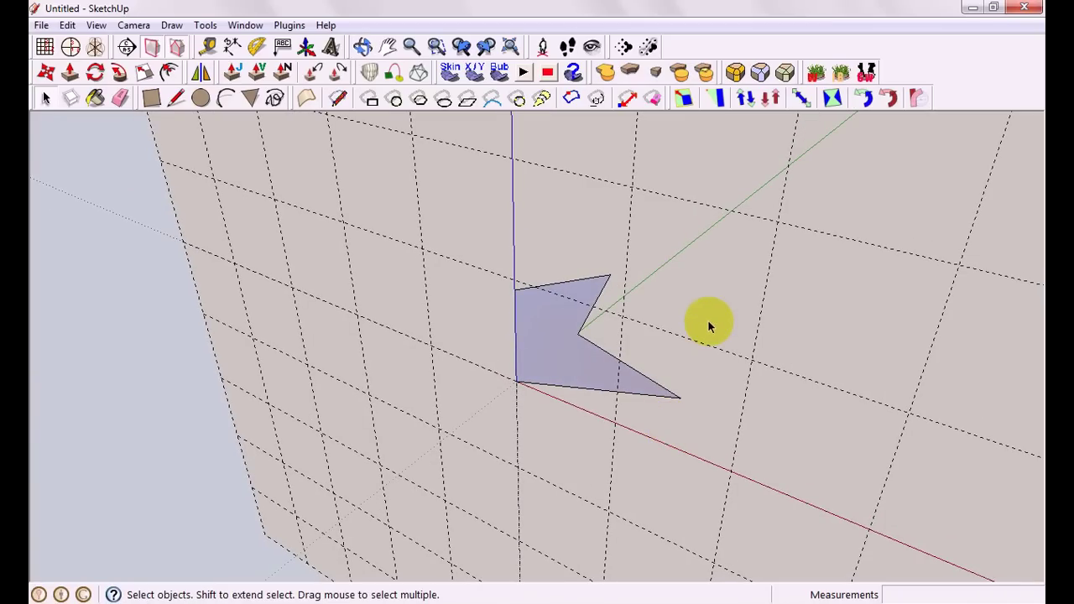
Remove the workplane grid with the WorkPlane > Delete All context command
right_click(708, 317)
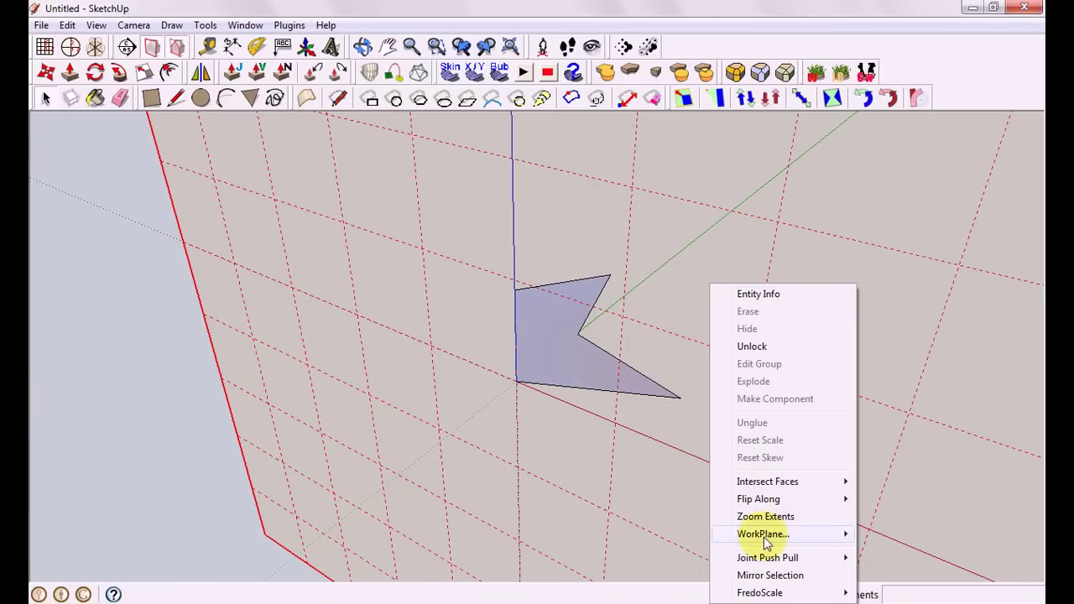
mouse_move(764, 537)
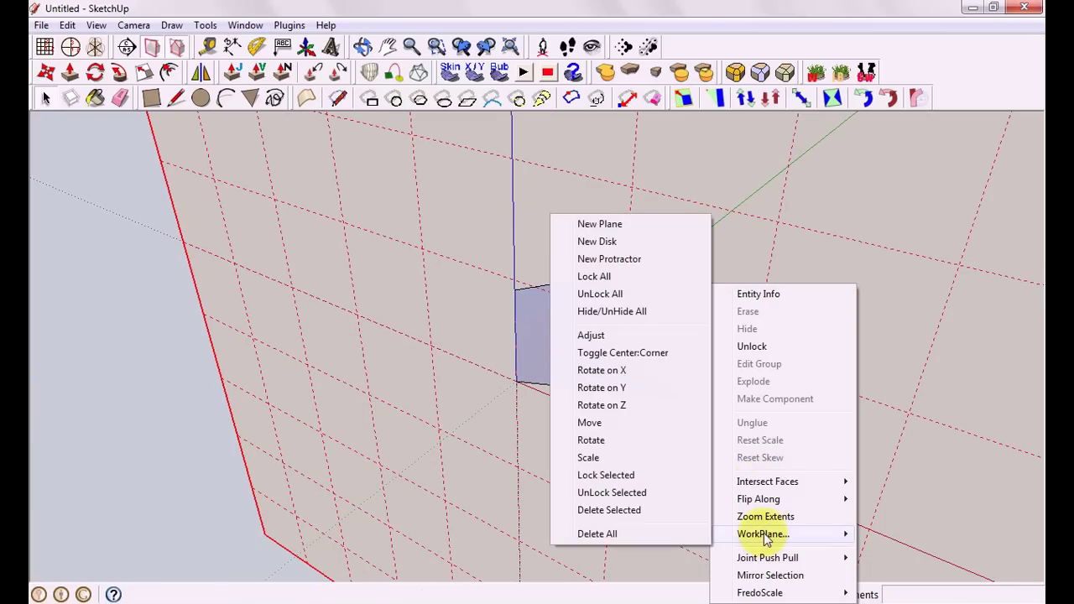
left_click(648, 538)
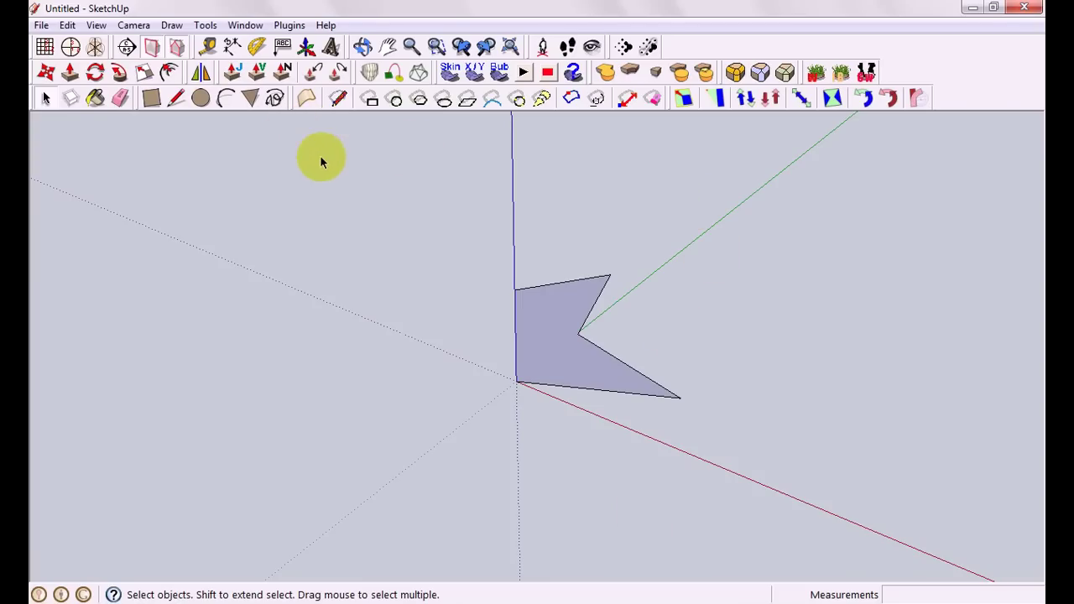
Push/pull the flag face out about 38 mm
left_click(69, 72)
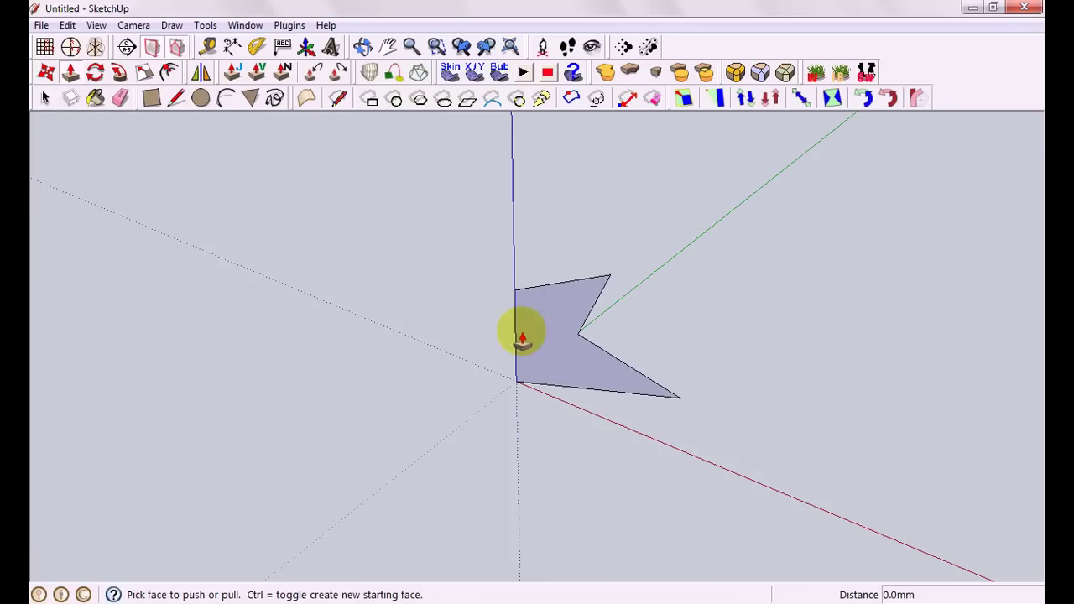
left_click_drag(524, 329, 617, 317)
left_click(45, 97)
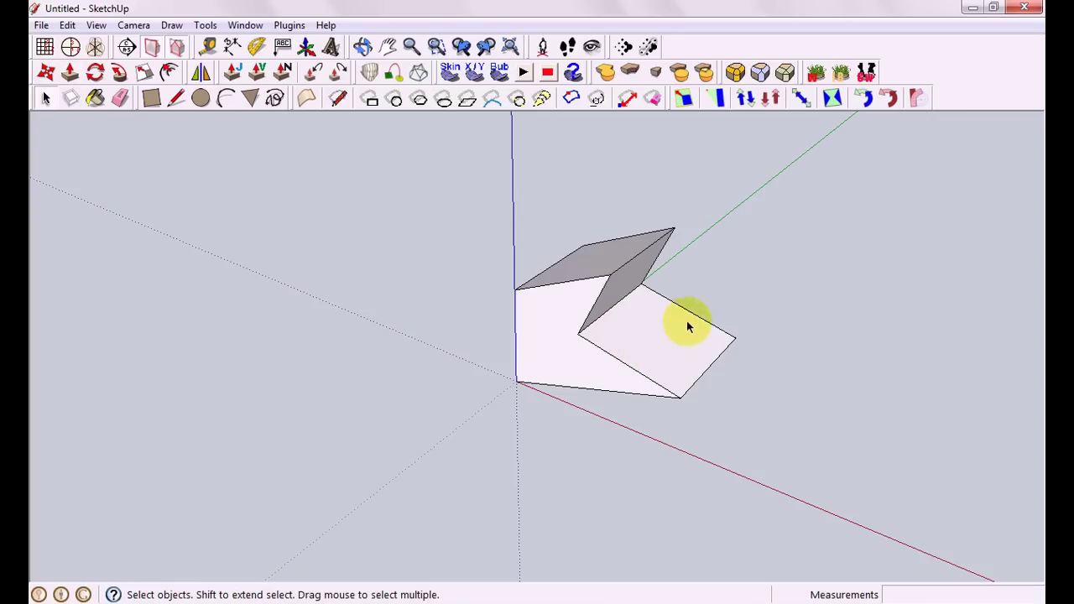
Orbit around the solid and window-select the whole folded shape
middle_click_drag(655, 349, 587, 283)
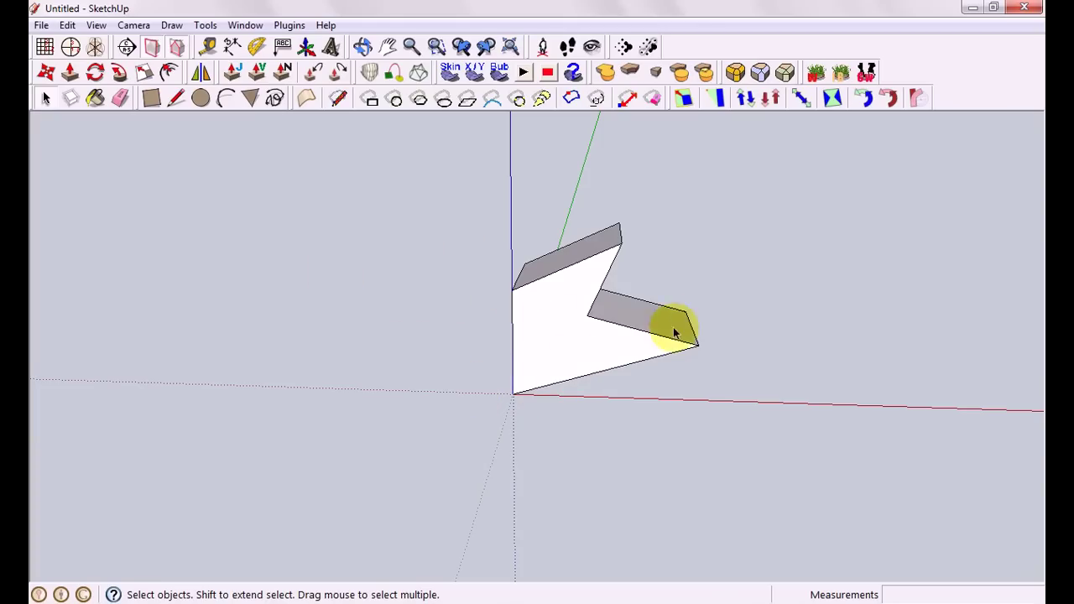
middle_click_drag(671, 324, 560, 387)
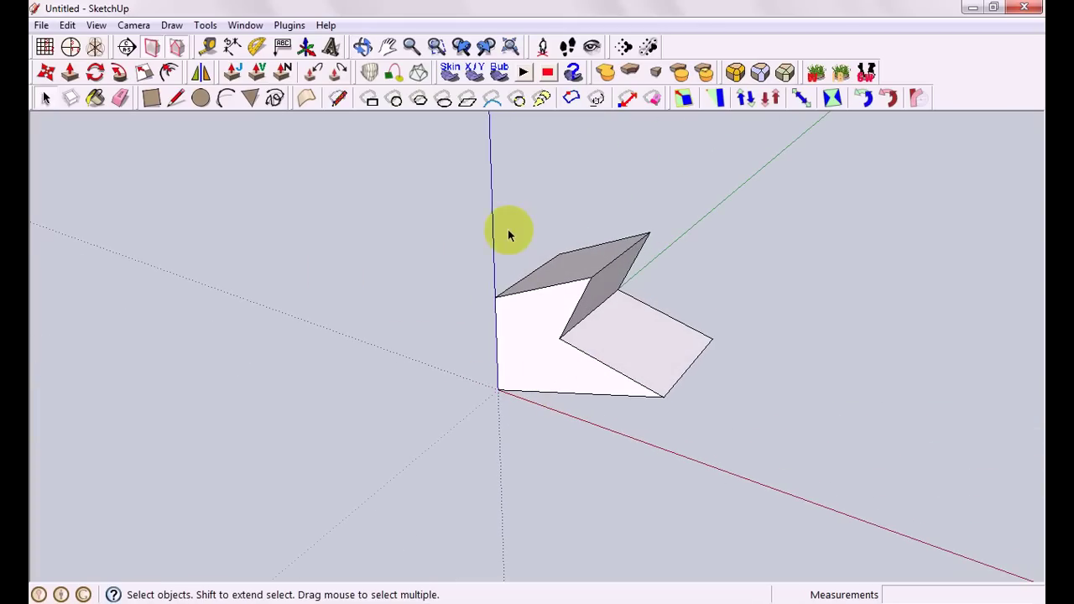
left_click_drag(457, 201, 747, 434)
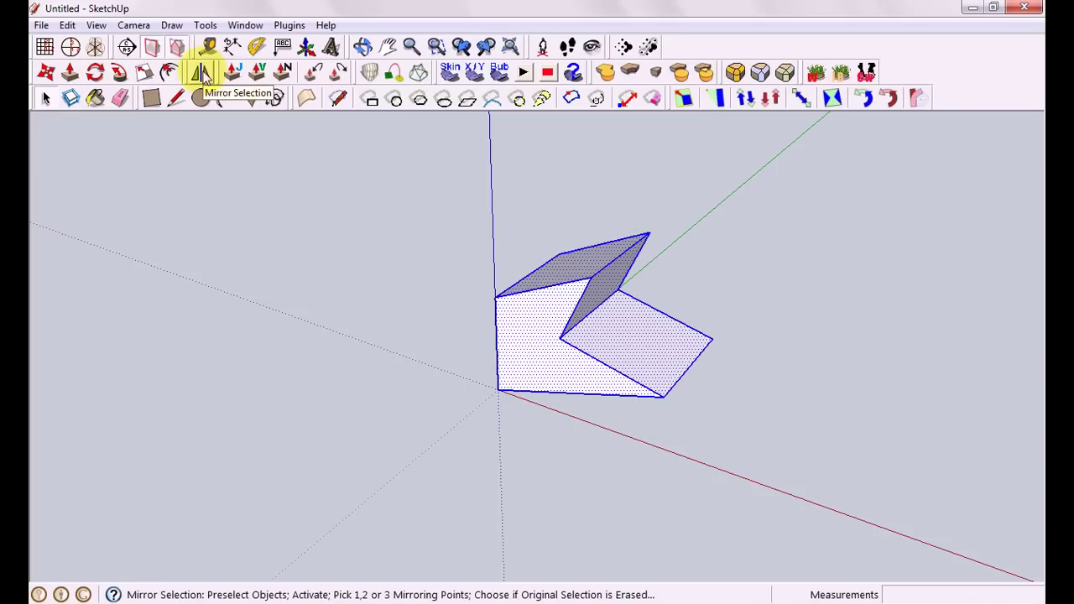
Mirror the selection across the bottom edge with Mirror Selection, answering No to erasing the original
left_click(288, 25)
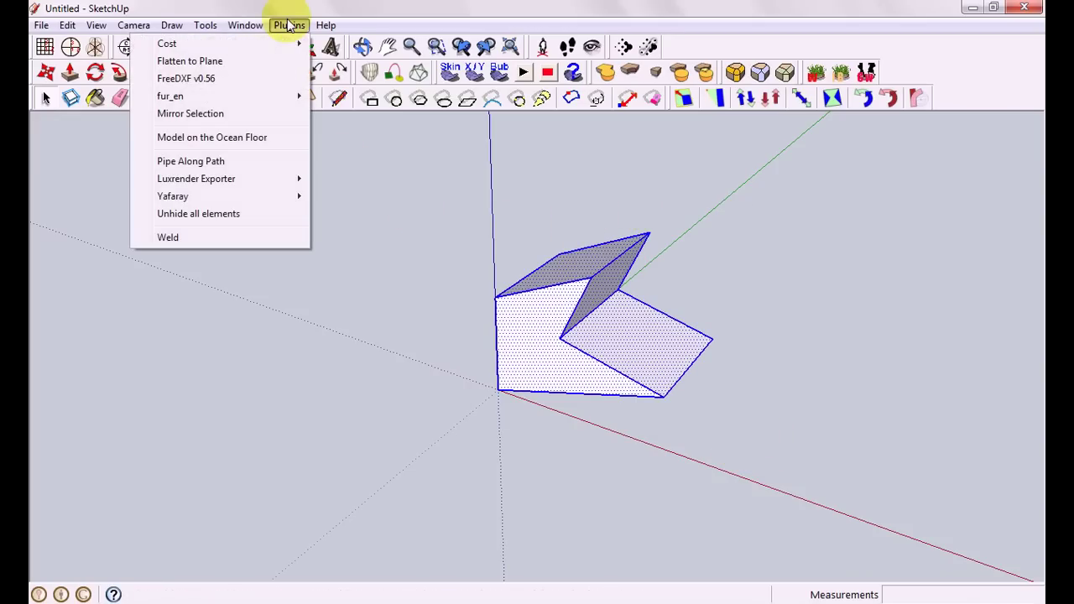
left_click(239, 113)
middle_click_drag(424, 244, 803, 214)
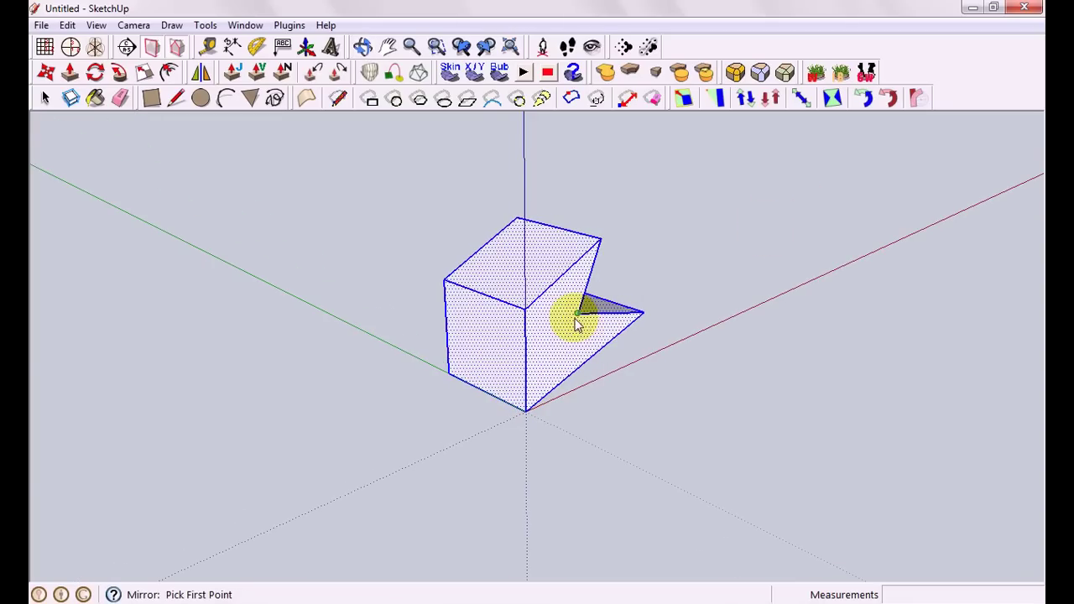
left_click(447, 376)
left_click(516, 409)
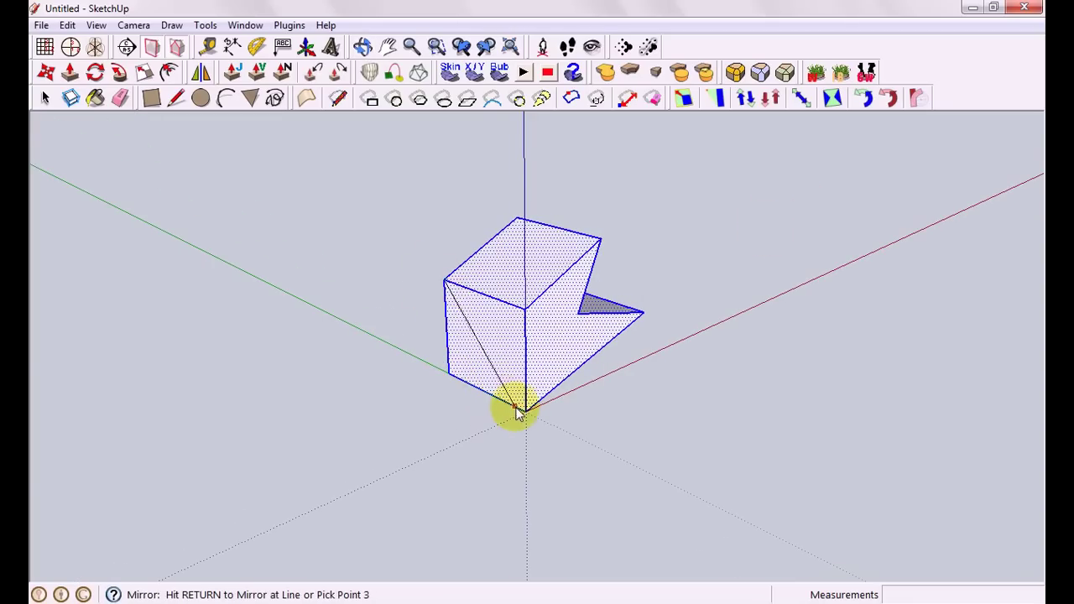
key("Return")
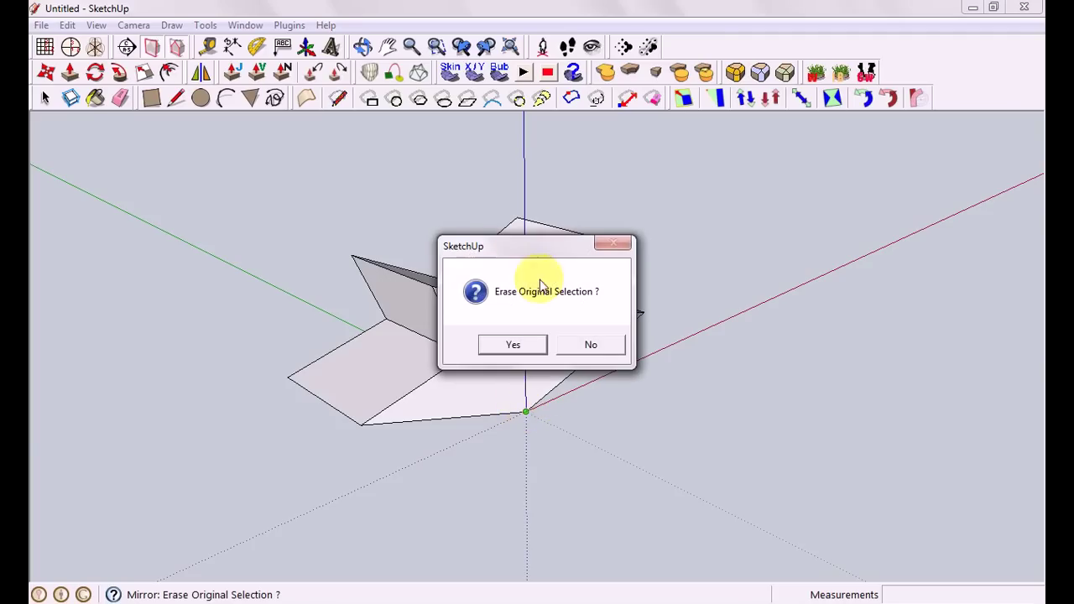
mouse_move(726, 193)
left_mouse_down()
mouse_move(808, 161)
mouse_move(786, 169)
left_mouse_up()
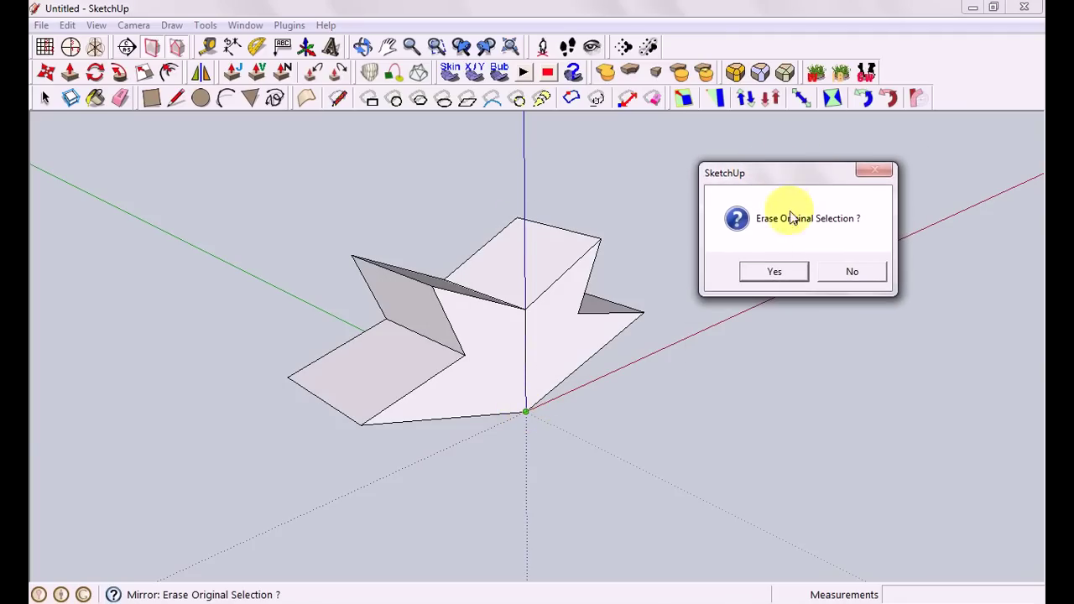
left_click(850, 272)
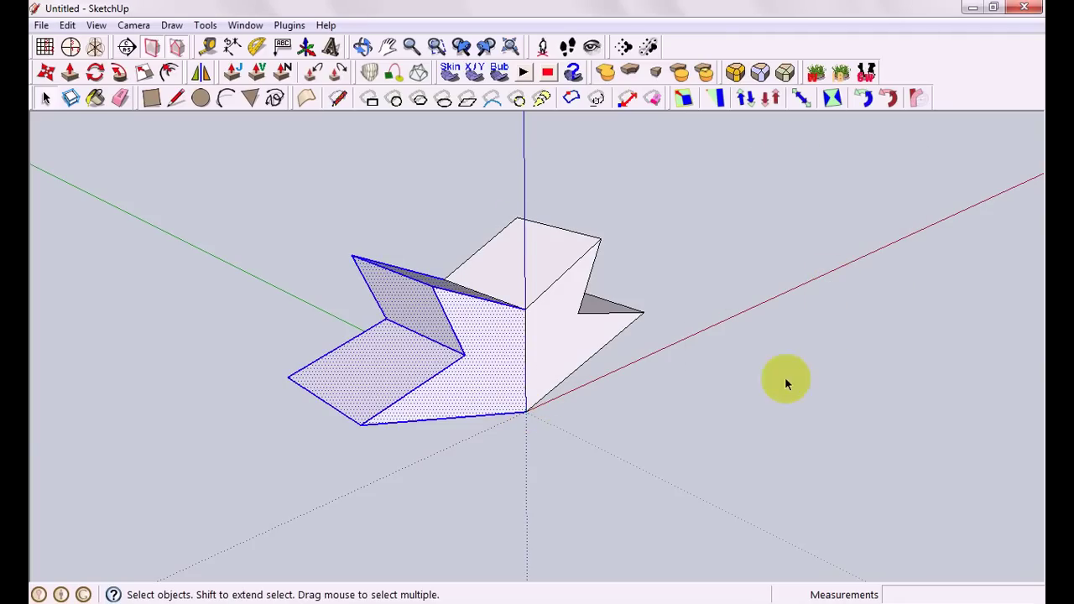
left_click(728, 370)
middle_click_drag(726, 370, 344, 441)
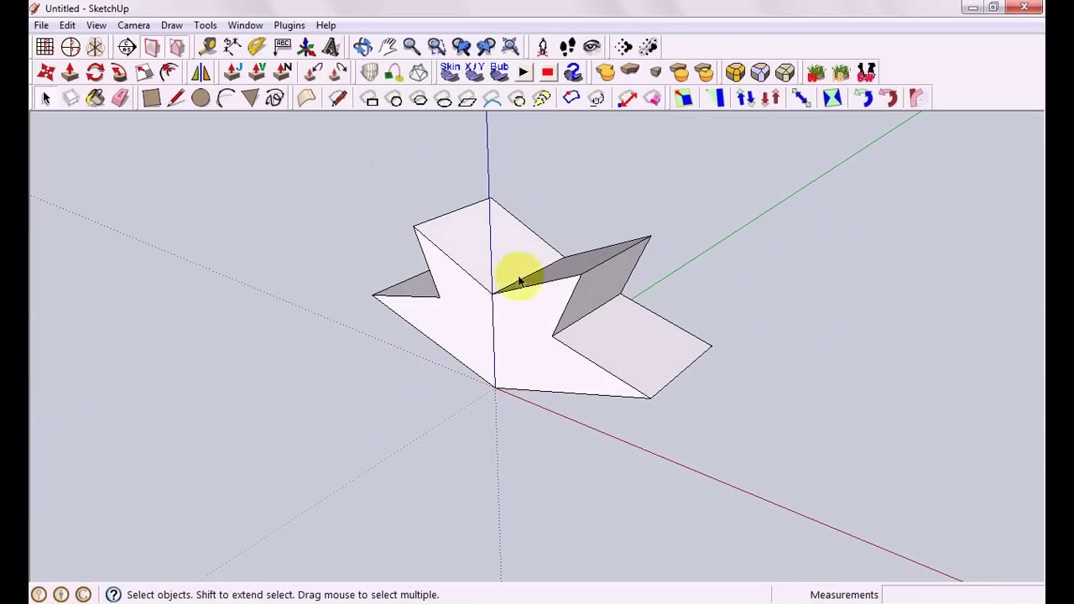
middle_click_drag(635, 431, 679, 447)
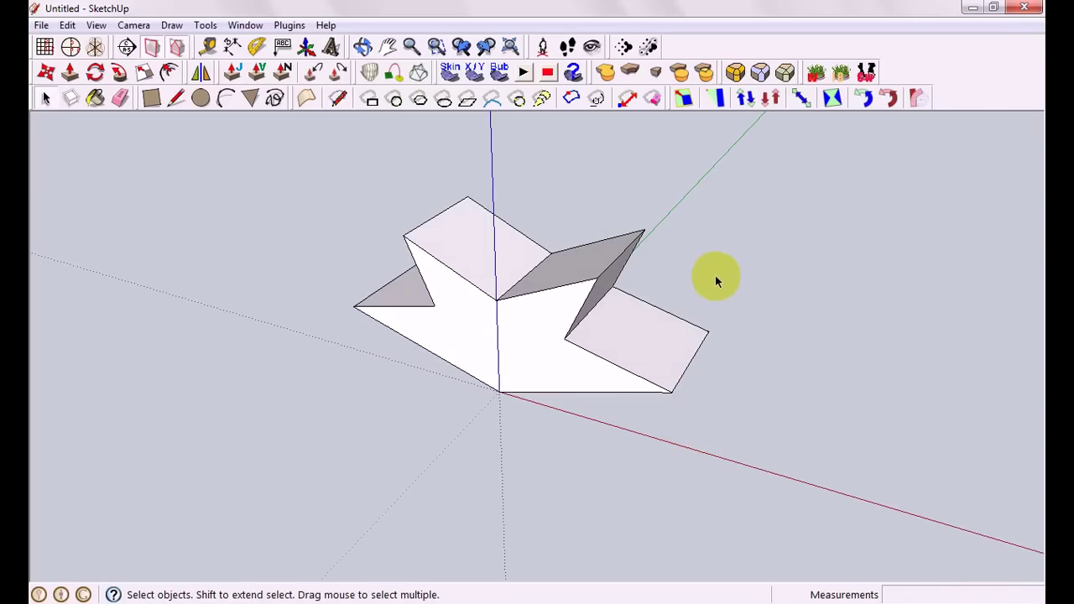
middle_click_drag(727, 265, 695, 285, "shift")
scroll(612, 343, "up", 5)
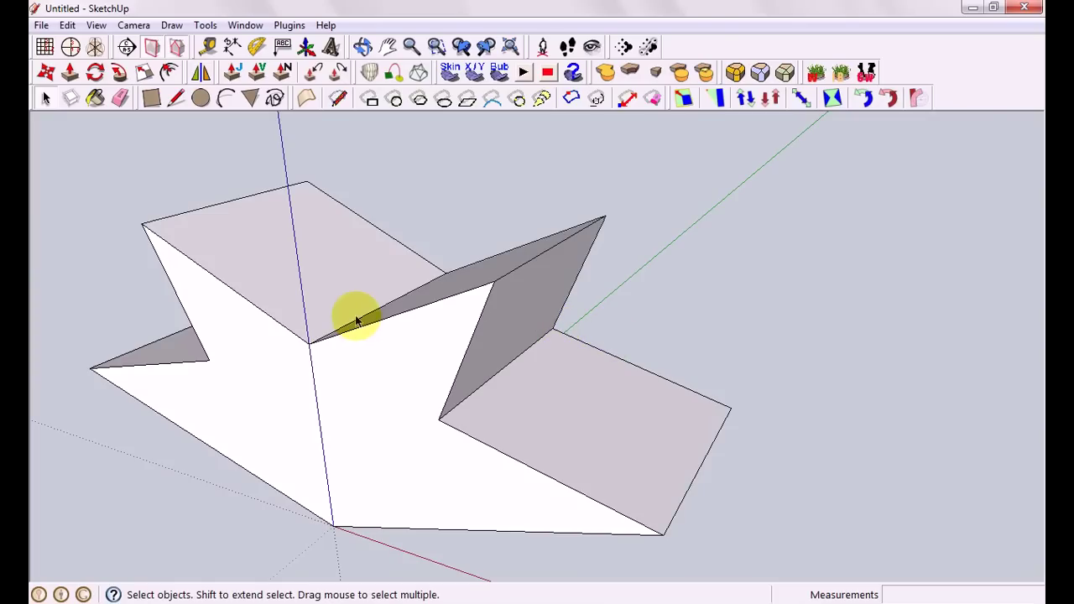
left_click(224, 98)
left_click(450, 296)
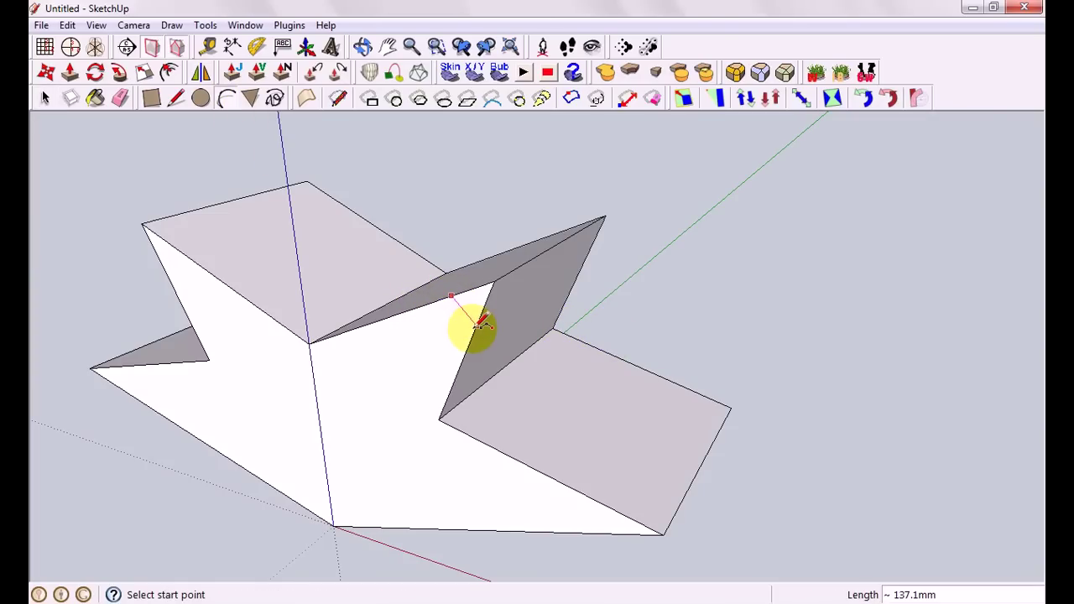
left_click(476, 323)
left_click(489, 303)
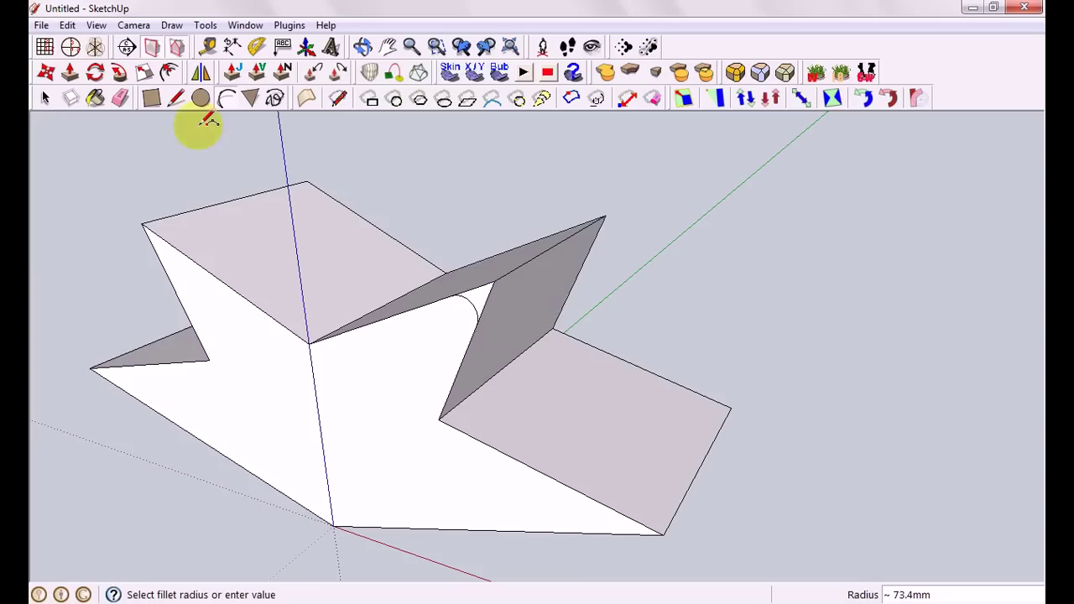
left_click(70, 74)
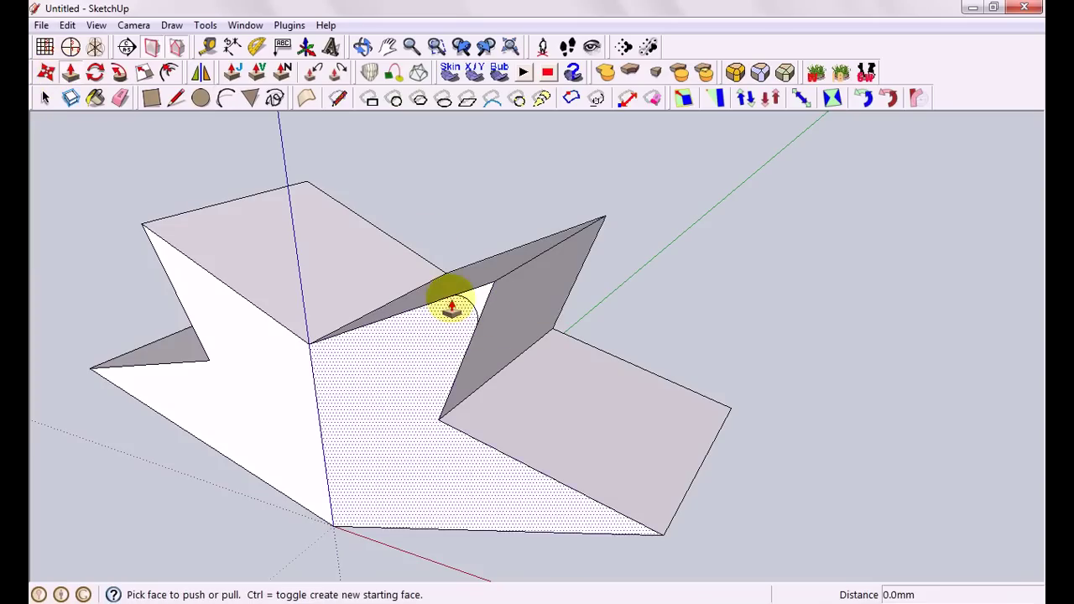
left_click_drag(468, 301, 602, 283)
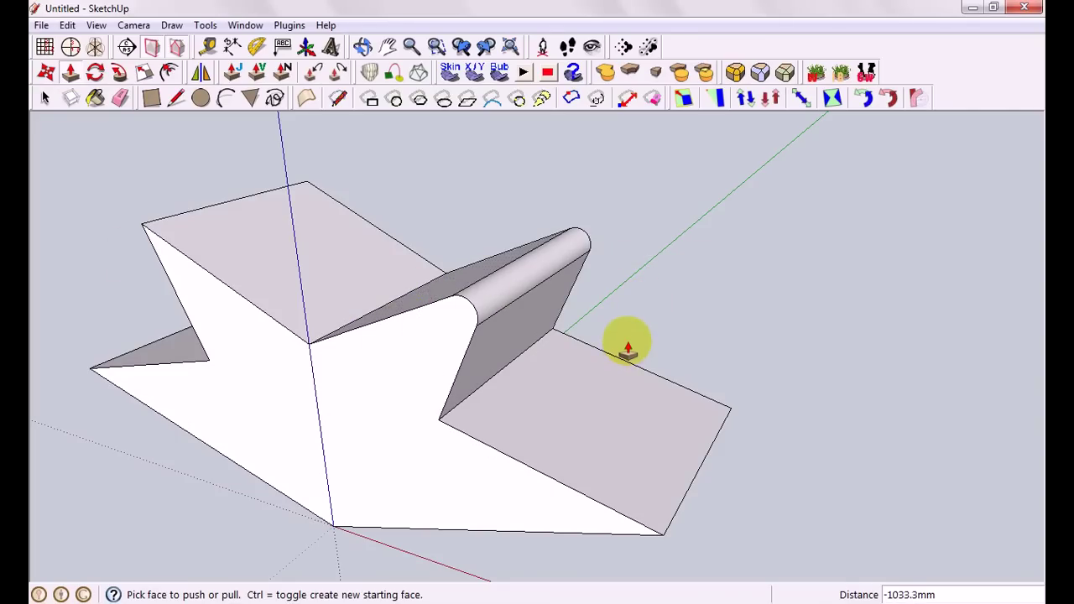
key("ctrl+z")
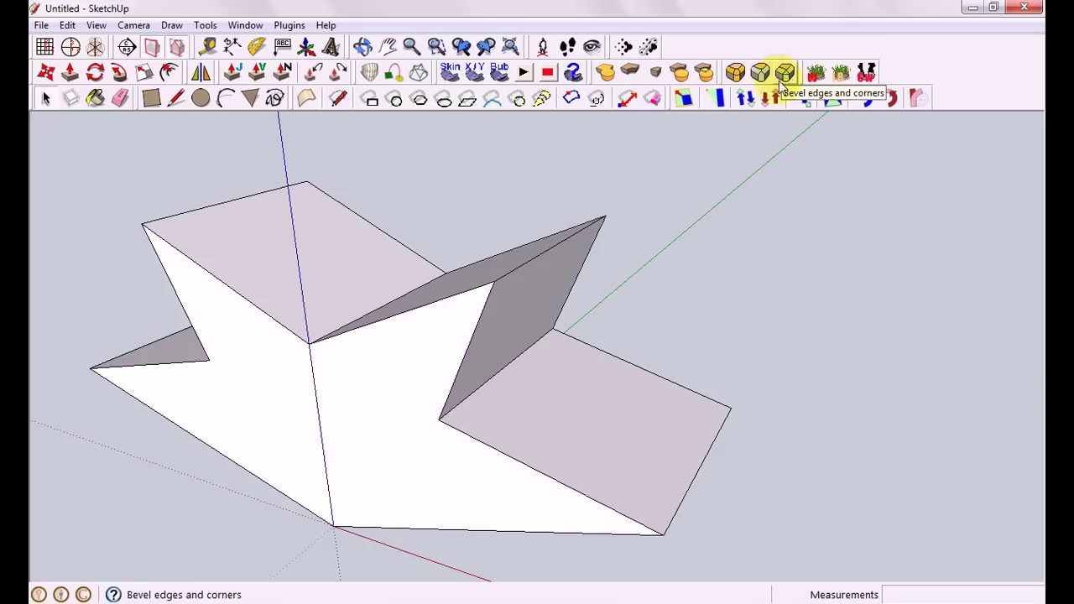
Select the entire model and round its corners with 100.0mm offset and 6 segments
scroll(474, 189, "down", 1)
left_click(115, 170)
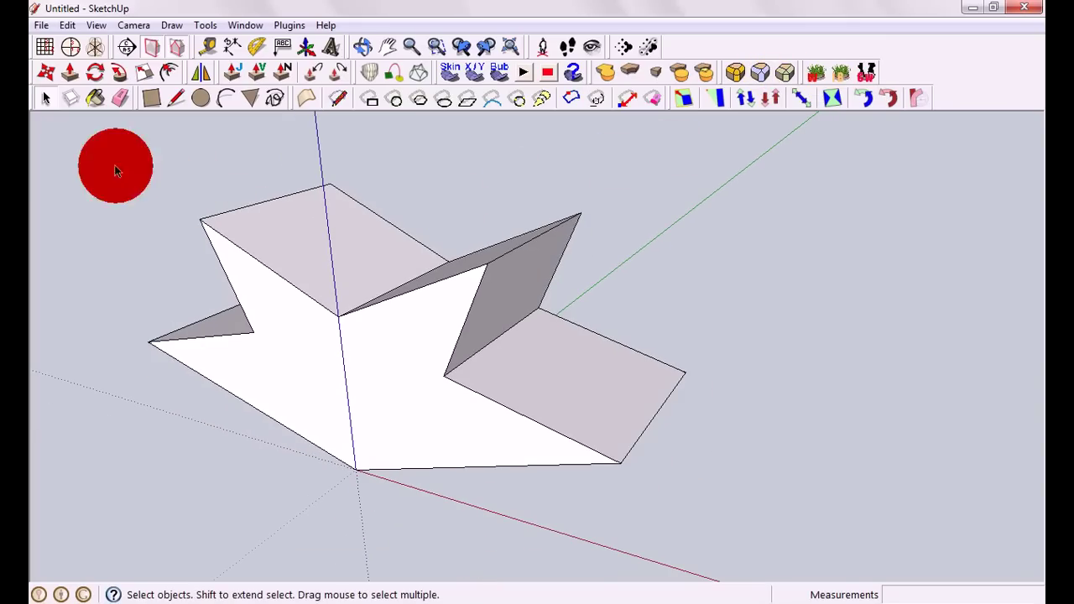
left_click_drag(115, 169, 743, 504)
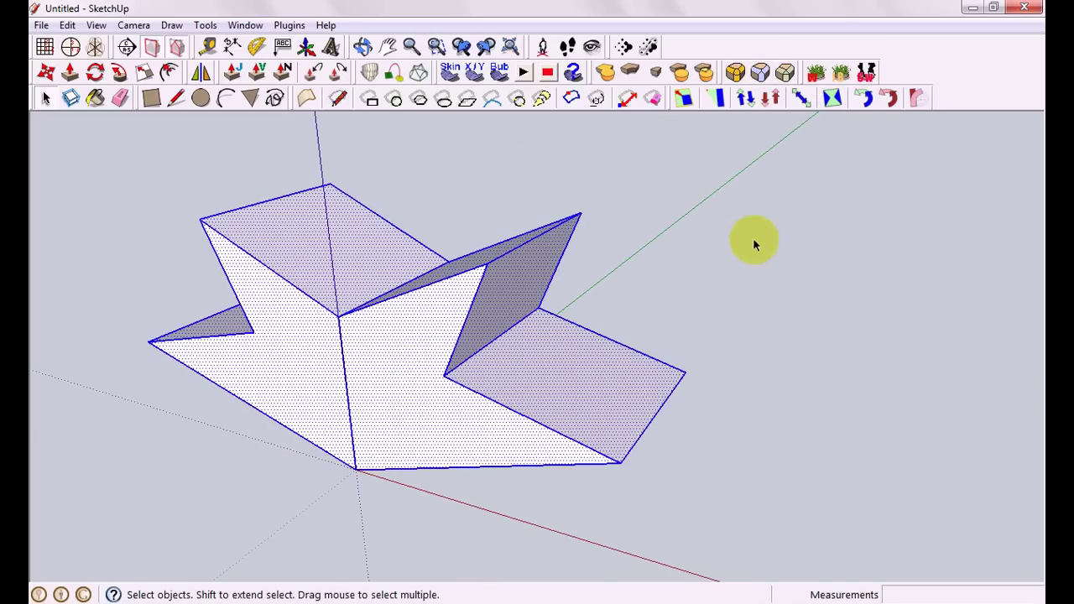
left_click(738, 72)
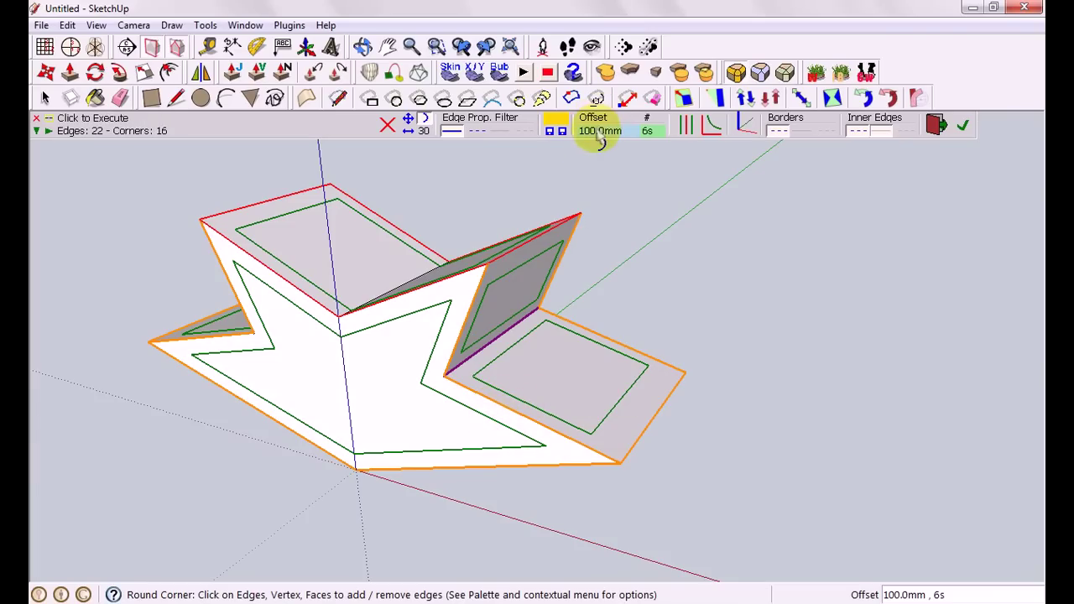
left_click(965, 125)
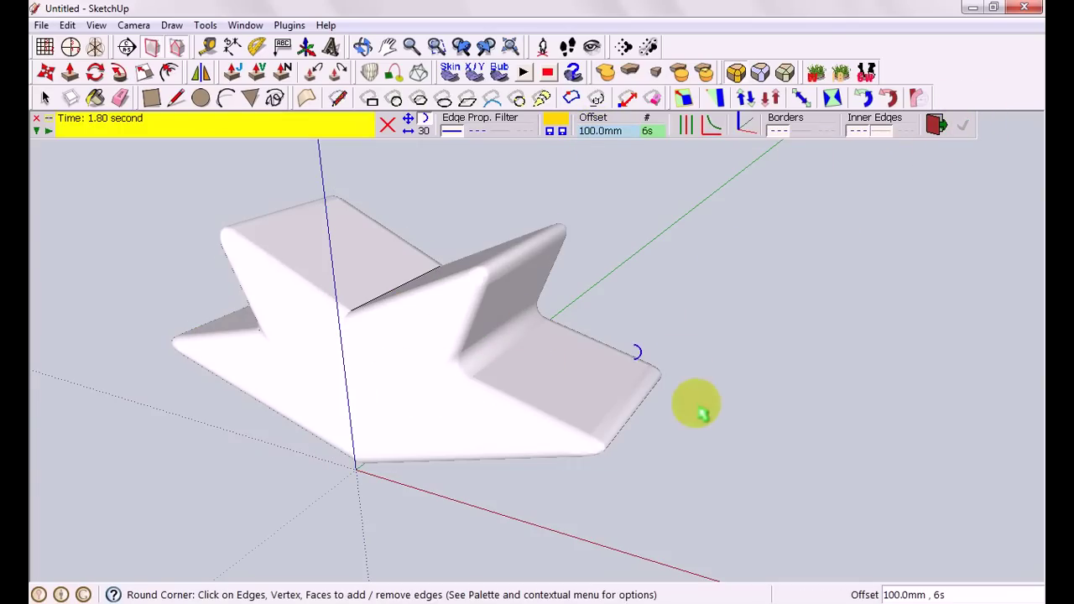
Orbit around to inspect the rounded model, then undo the rounding
middle_click_drag(702, 414, 628, 319)
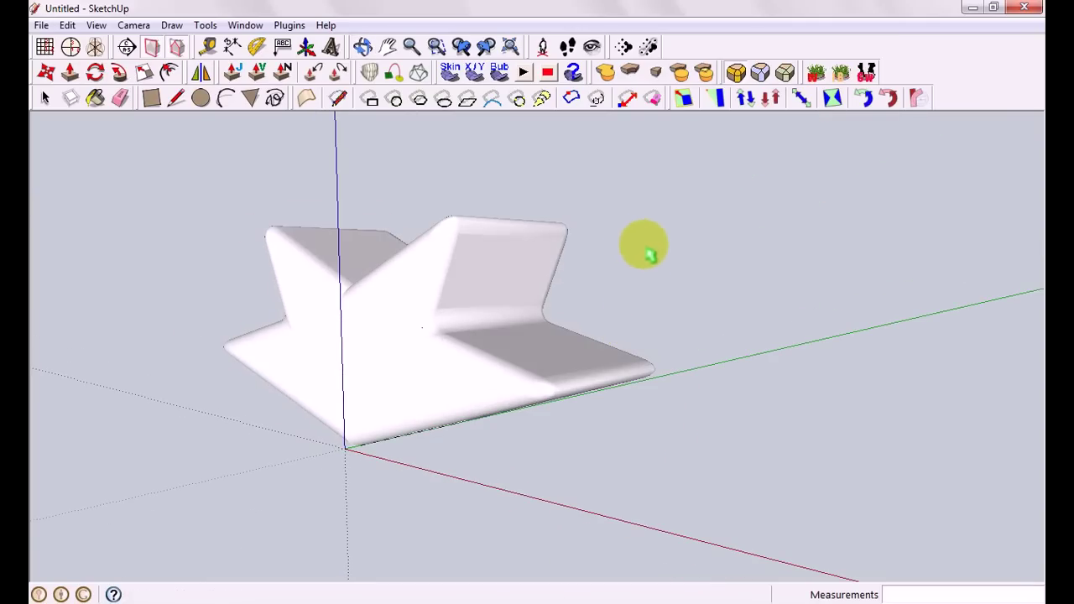
middle_click_drag(648, 252, 587, 304)
left_click(45, 98)
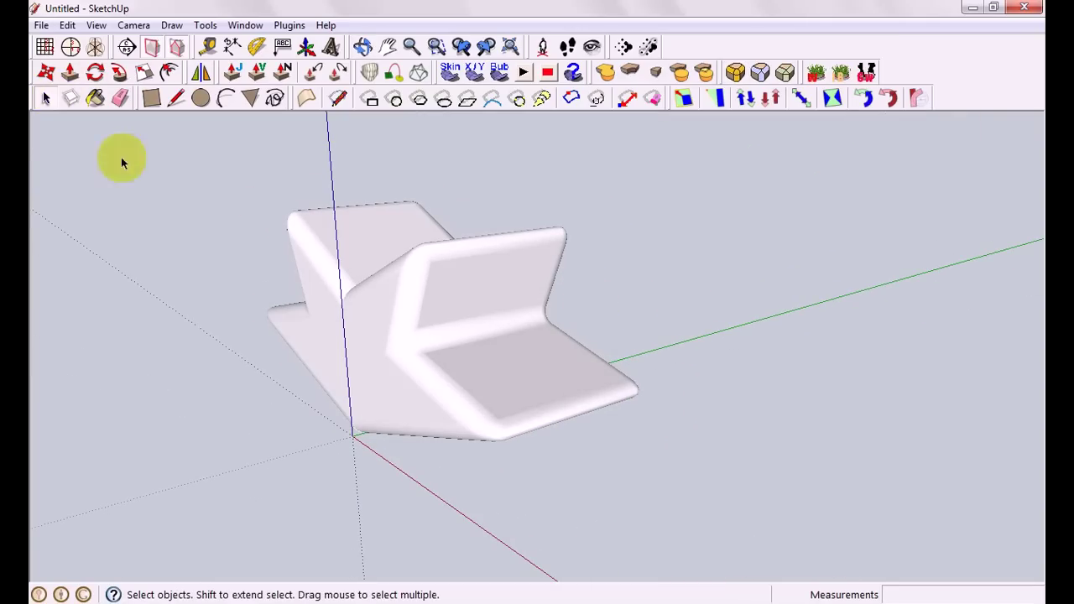
middle_click_drag(266, 297, 747, 232)
middle_click_drag(607, 353, 527, 475)
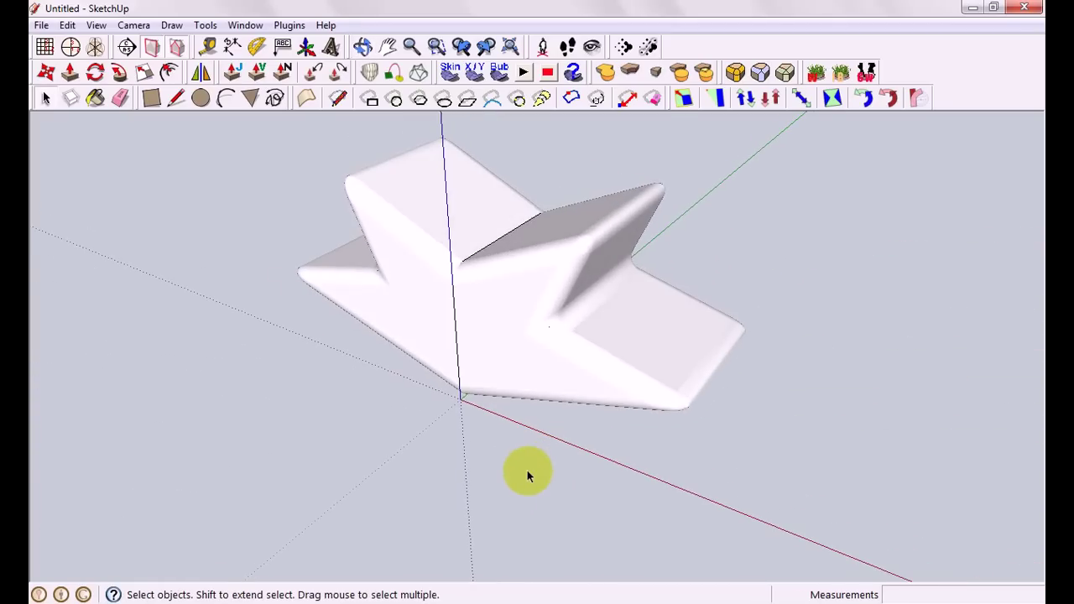
key("ctrl+z")
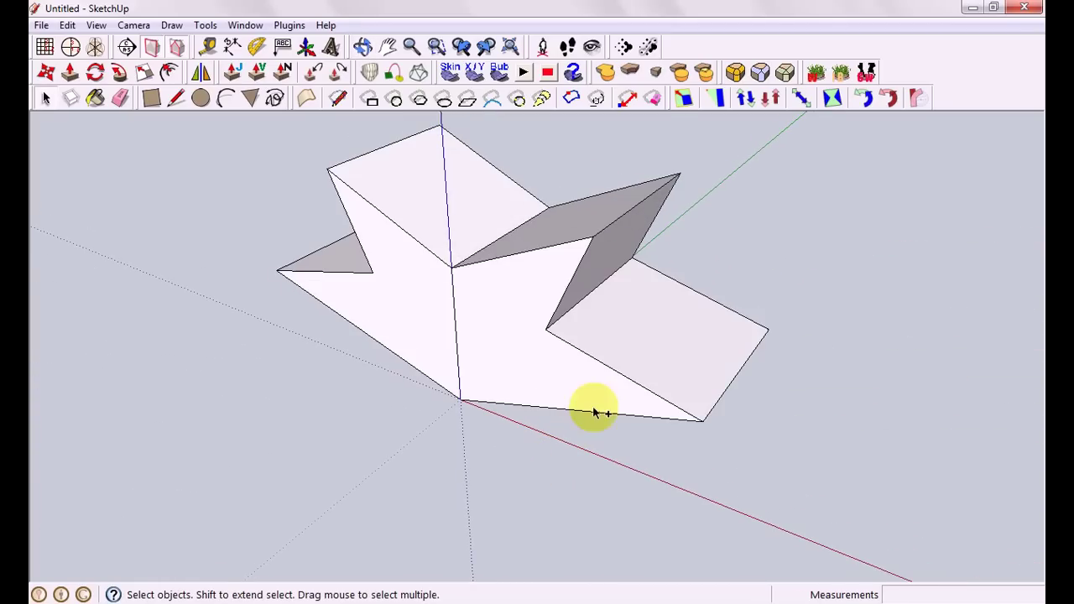
Round the ridge edge and upper-left top edge with a 200 mm offset
left_click(736, 74)
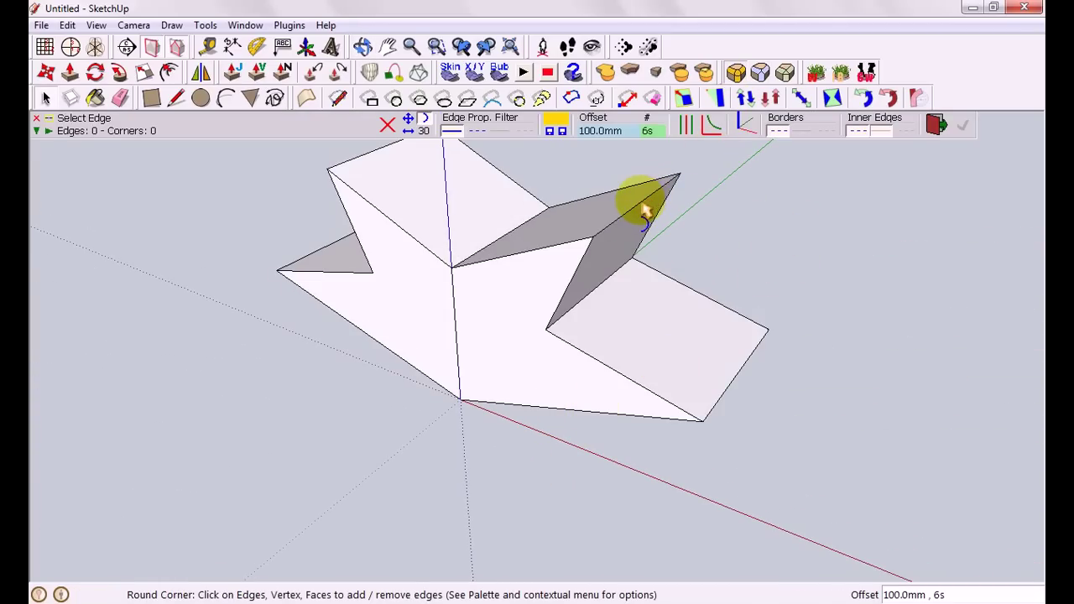
left_click(645, 209)
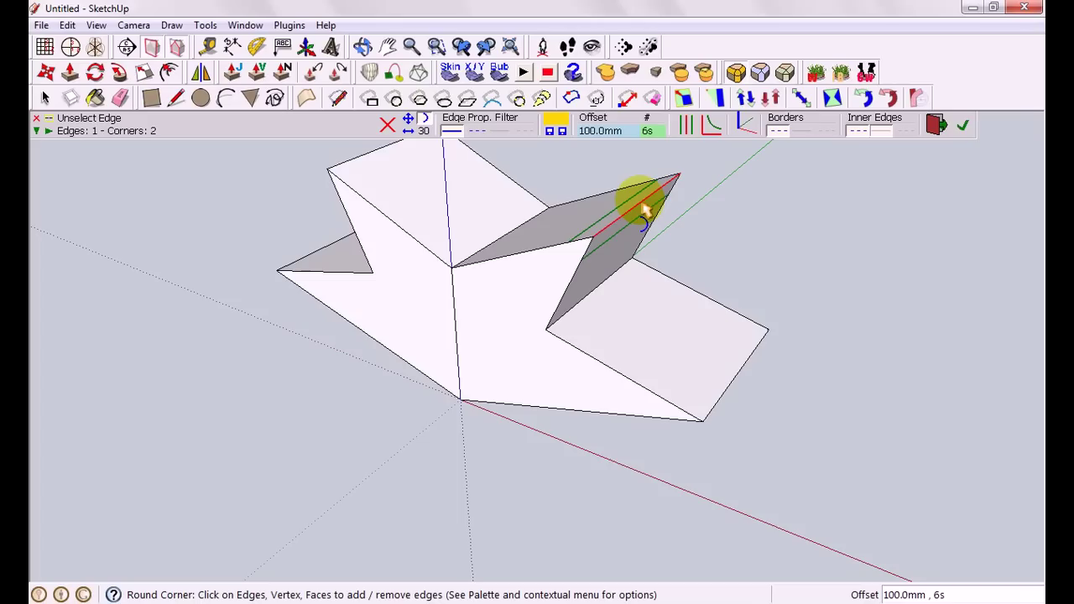
left_click(372, 158)
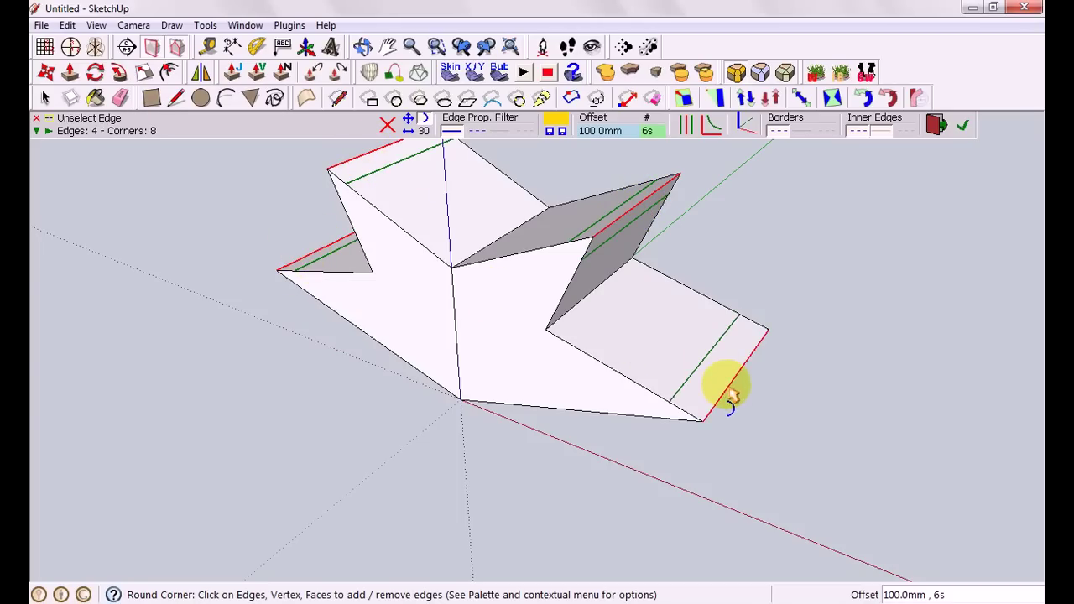
left_click(613, 134)
left_click(611, 245)
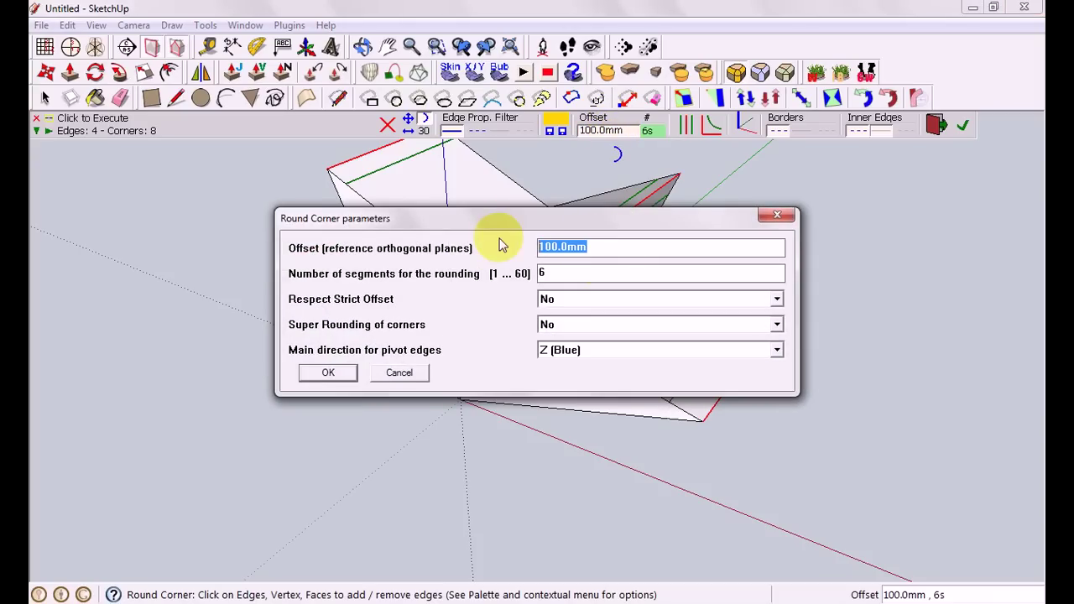
type("20")
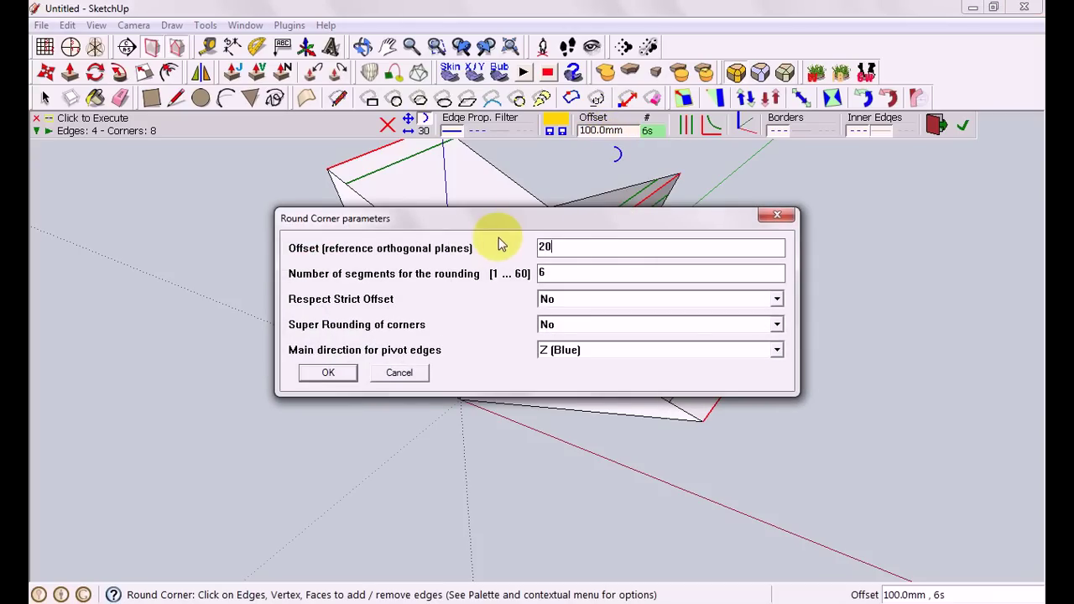
type("0")
left_click(335, 372)
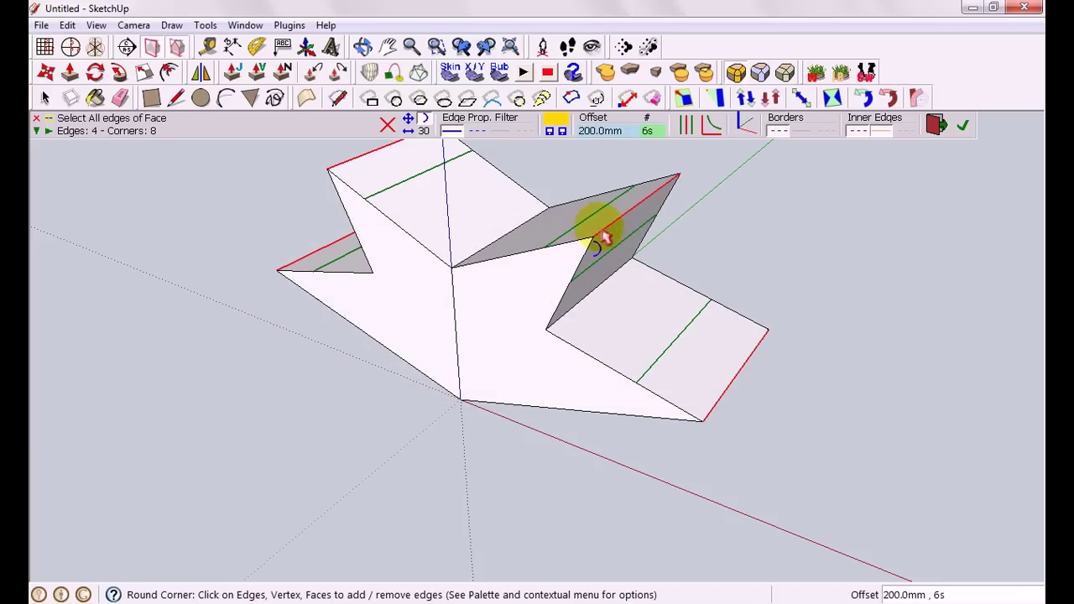
left_click(961, 125)
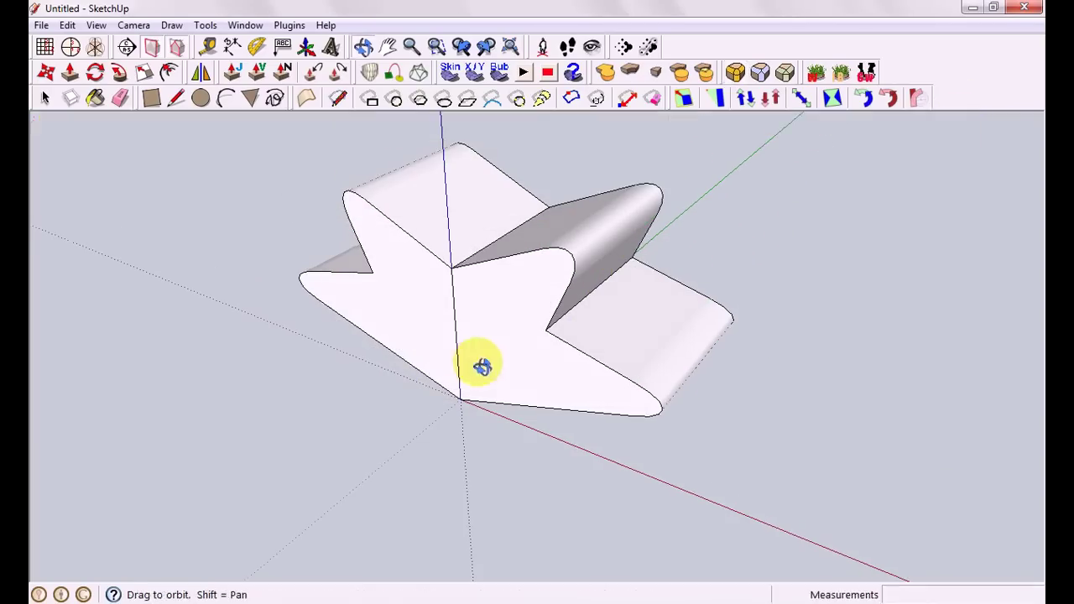
Orbit around the rounded star, then reopen and exit the rounding tool
middle_click_drag(481, 361, 630, 311)
left_click(786, 74)
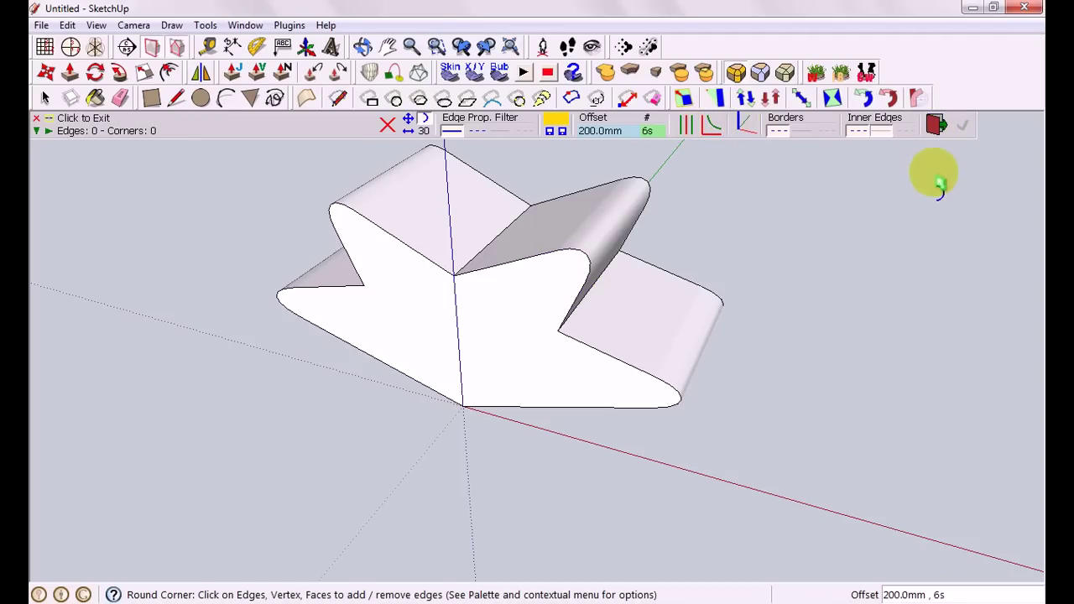
left_click(937, 126)
Window-select the whole rounded star model and delete it
middle_click_drag(806, 225, 532, 167)
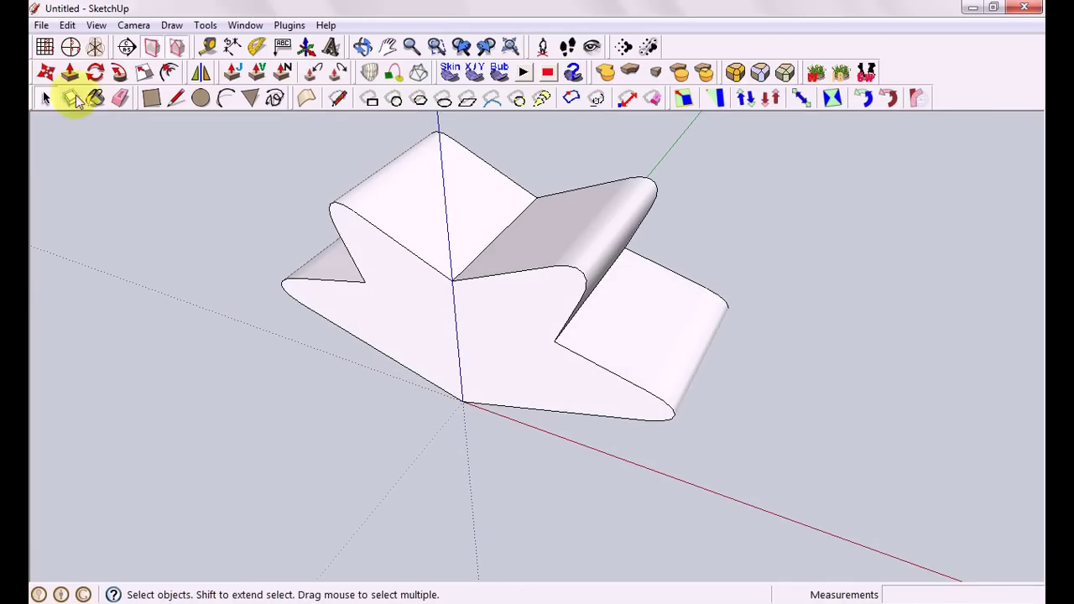
left_click_drag(259, 125, 795, 427)
key("Delete")
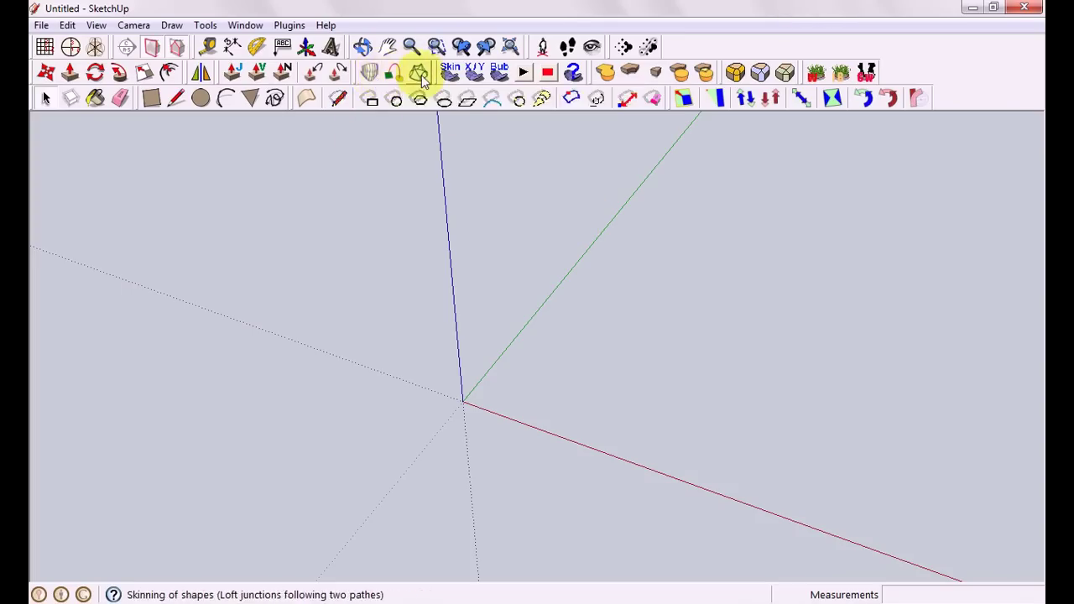
left_click(226, 99)
Draw an arc from the origin to the green axis and a second arc rising from the red axis
left_click(462, 401)
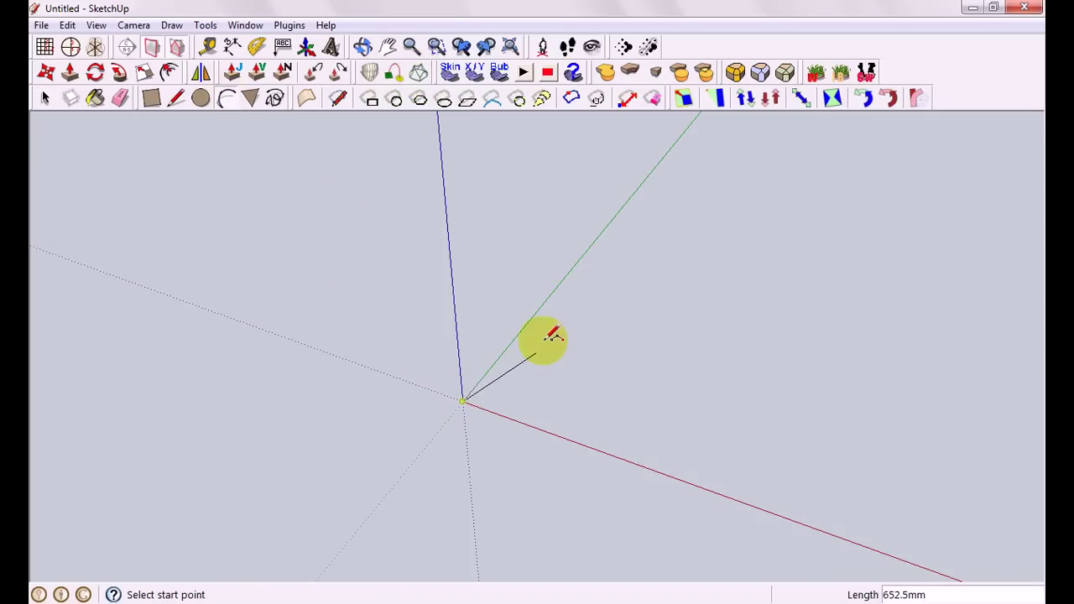
left_click(556, 287)
left_click(513, 292)
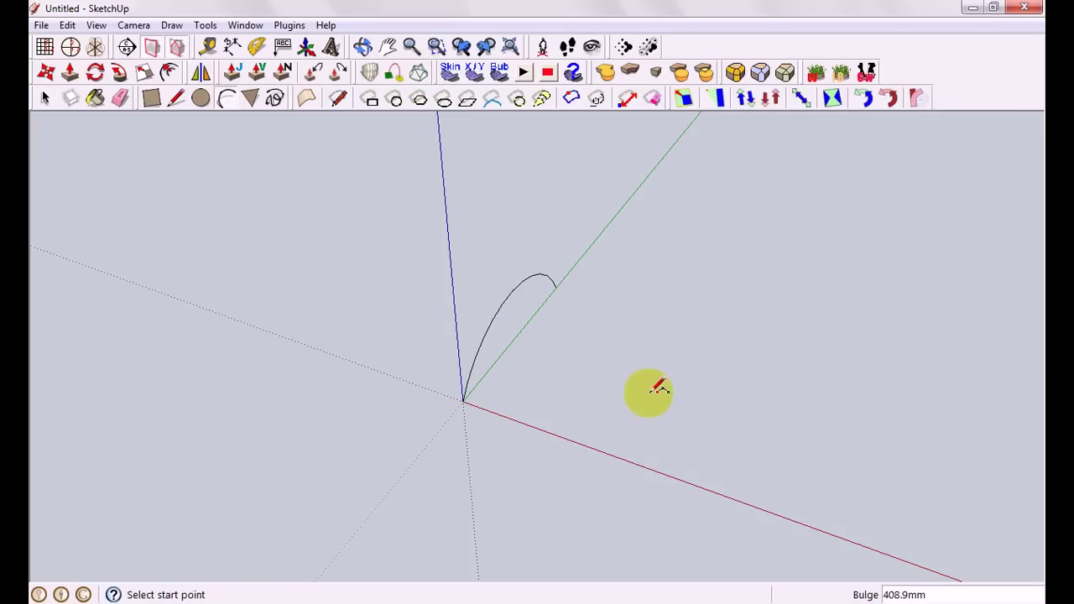
left_click(635, 462)
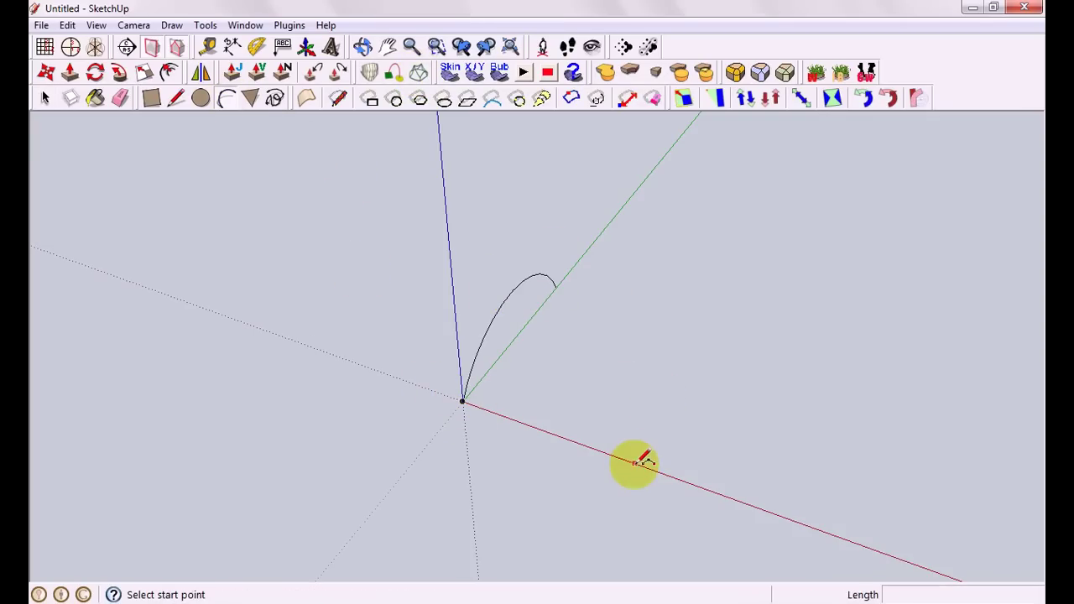
left_click(706, 328)
left_click(703, 260)
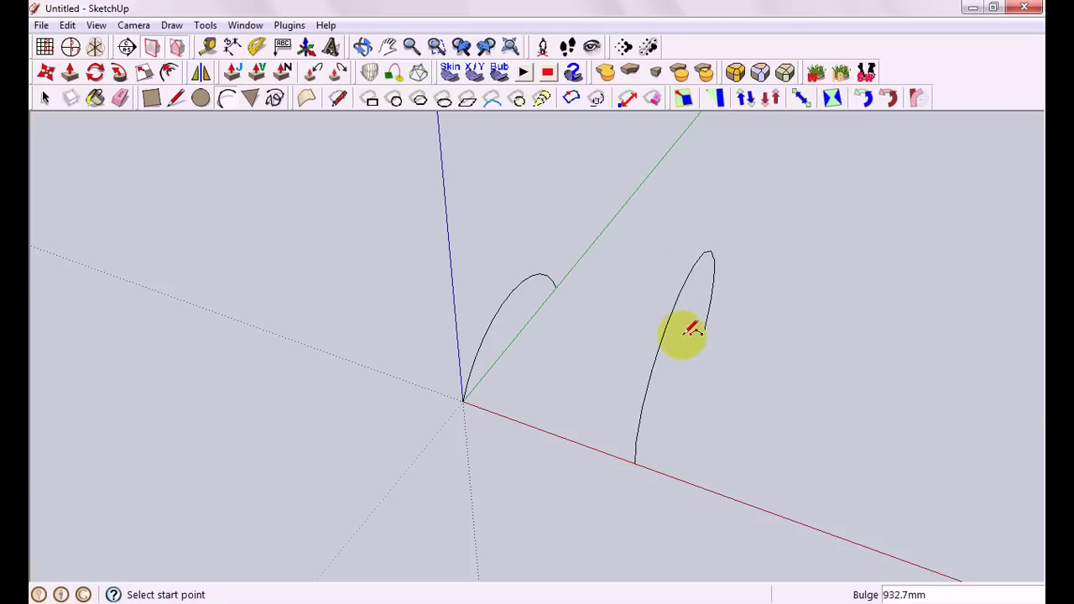
middle_click_drag(595, 431, 881, 359)
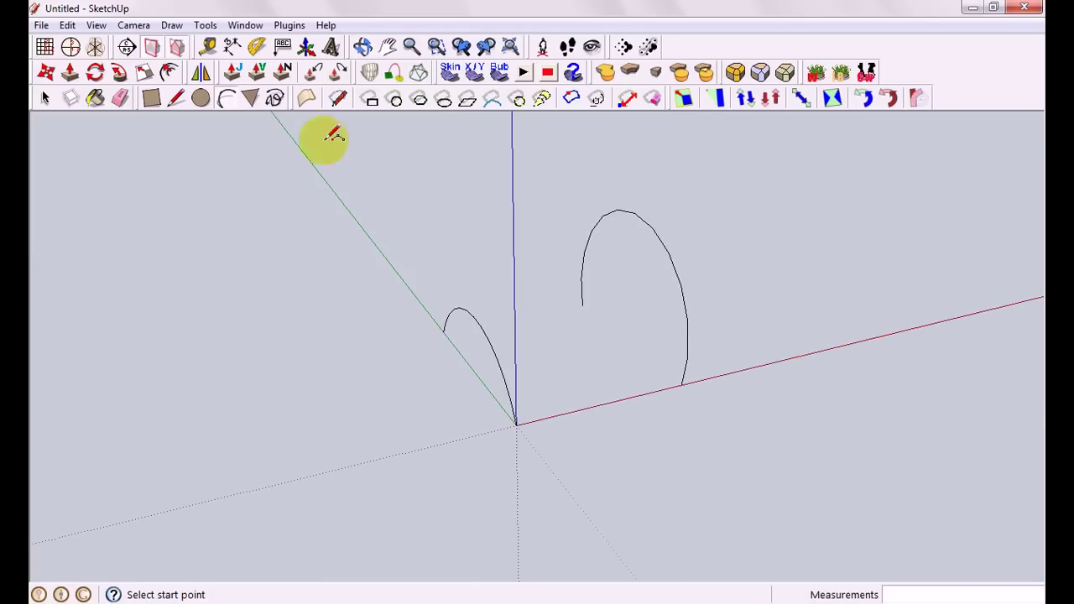
left_click(45, 97)
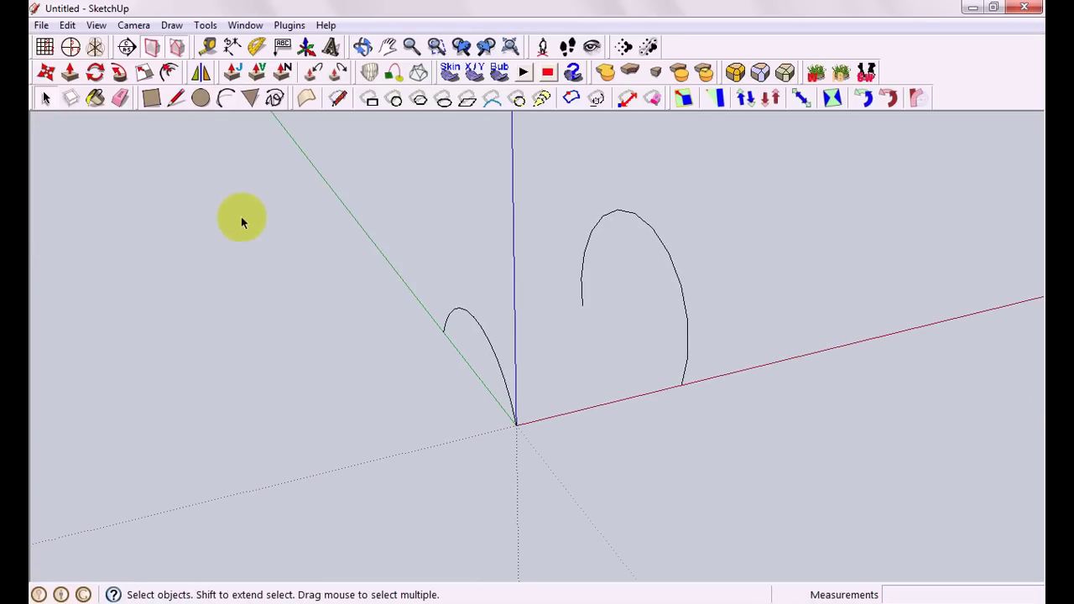
left_click(371, 73)
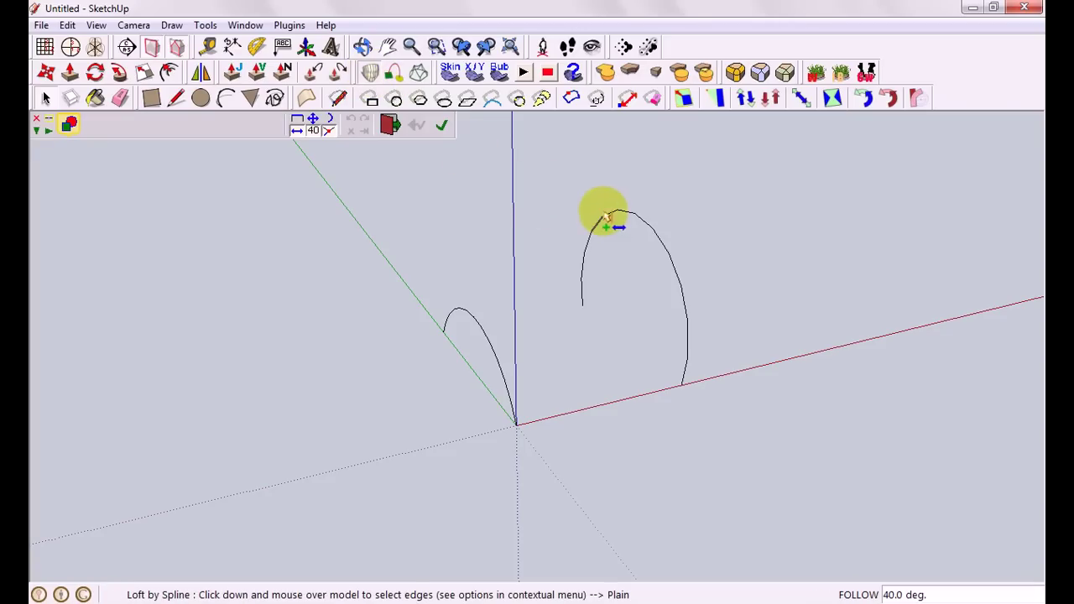
Pick the right and left arcs as loft curves and preview the loft
left_click(648, 230)
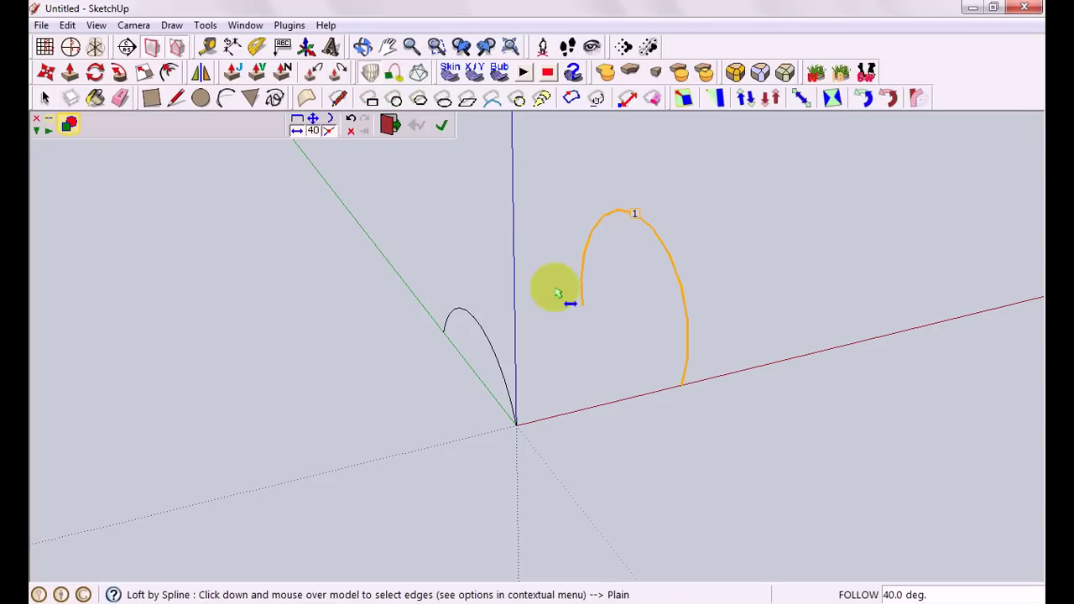
left_click(483, 327)
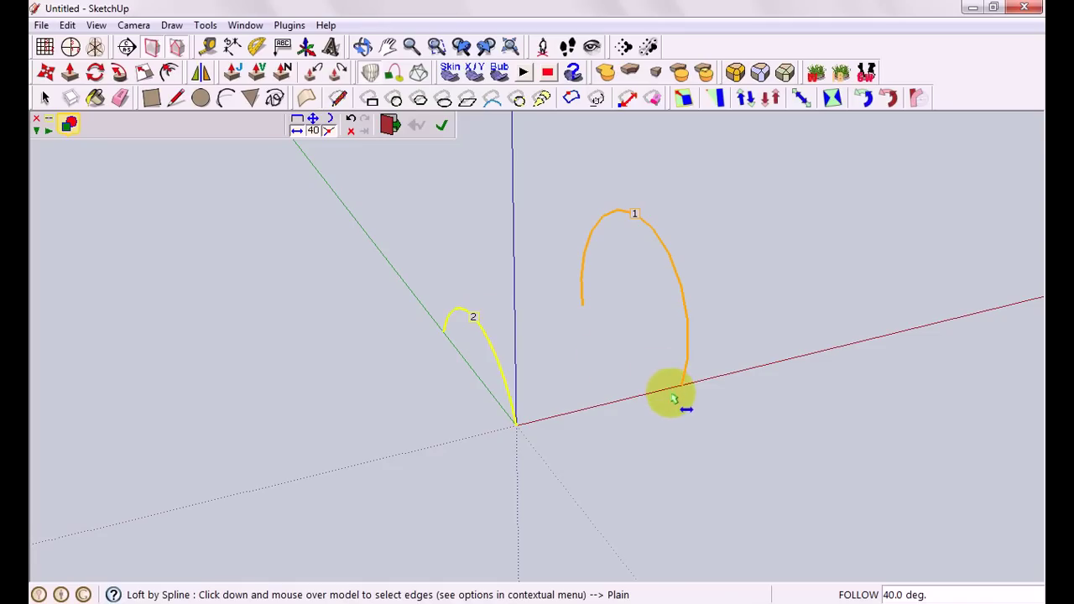
left_click(444, 126)
middle_click_drag(753, 355, 719, 299)
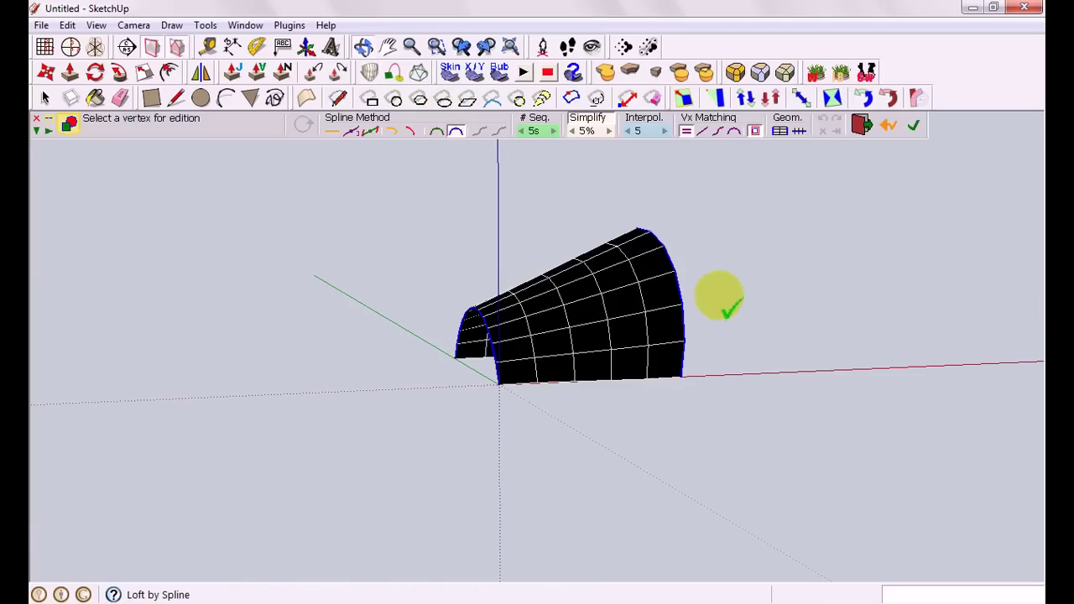
middle_click_drag(747, 256, 592, 291)
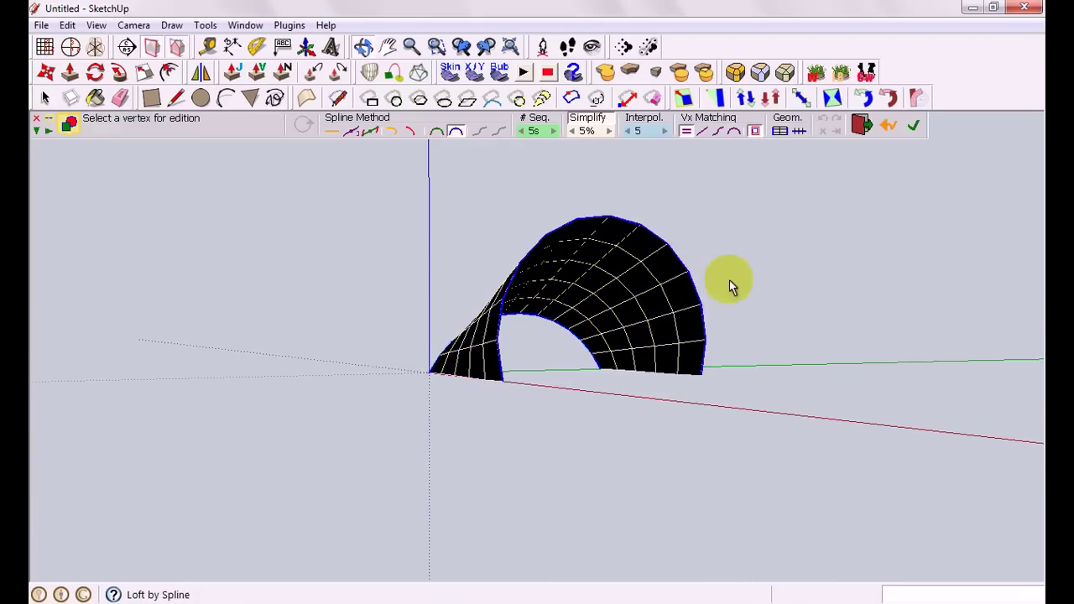
middle_click_drag(729, 286, 797, 307)
Set vertex matching to equal, change the spline method, and generate the loft surface
left_click(703, 132)
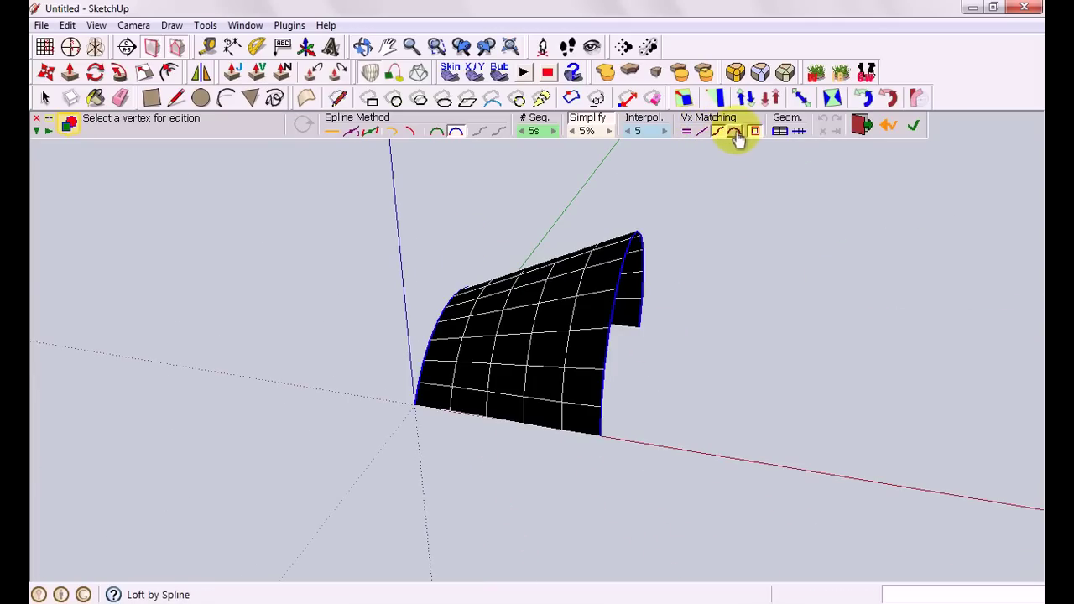
left_click(736, 134)
left_click(686, 132)
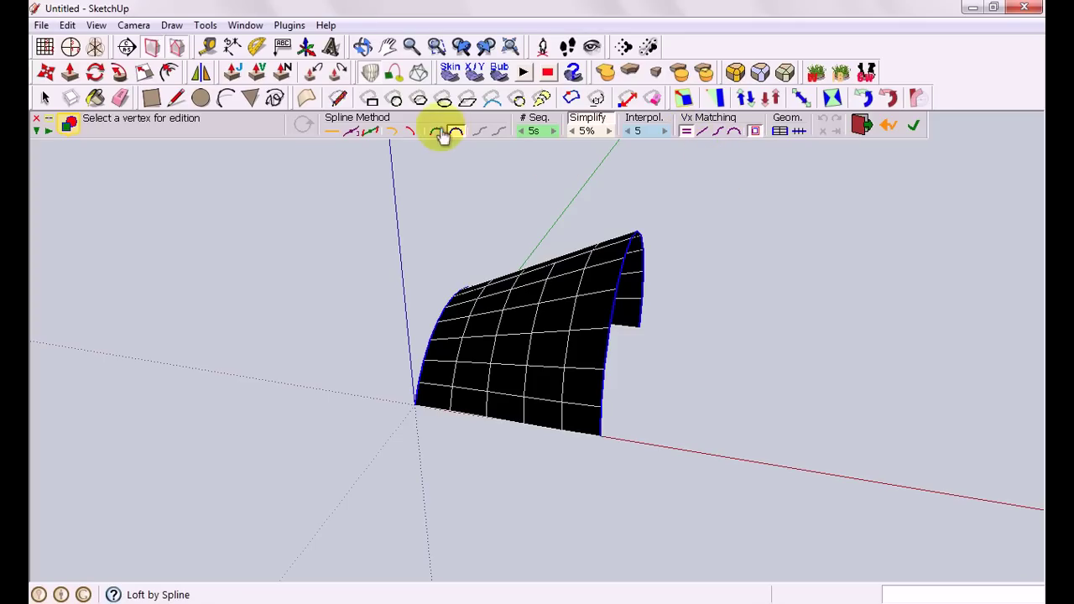
left_click(348, 140)
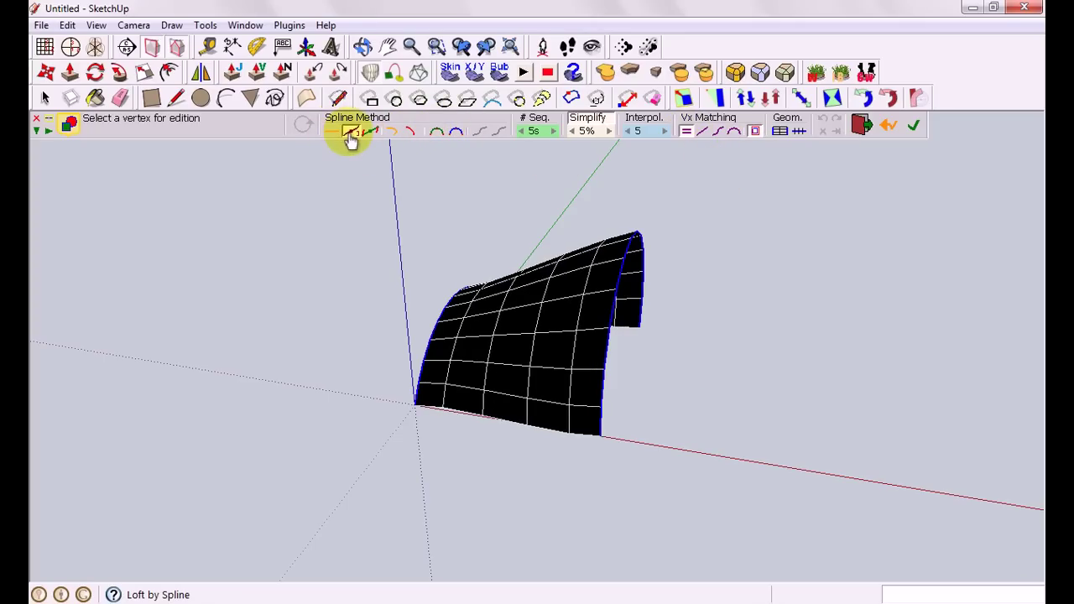
middle_click_drag(479, 263, 570, 331)
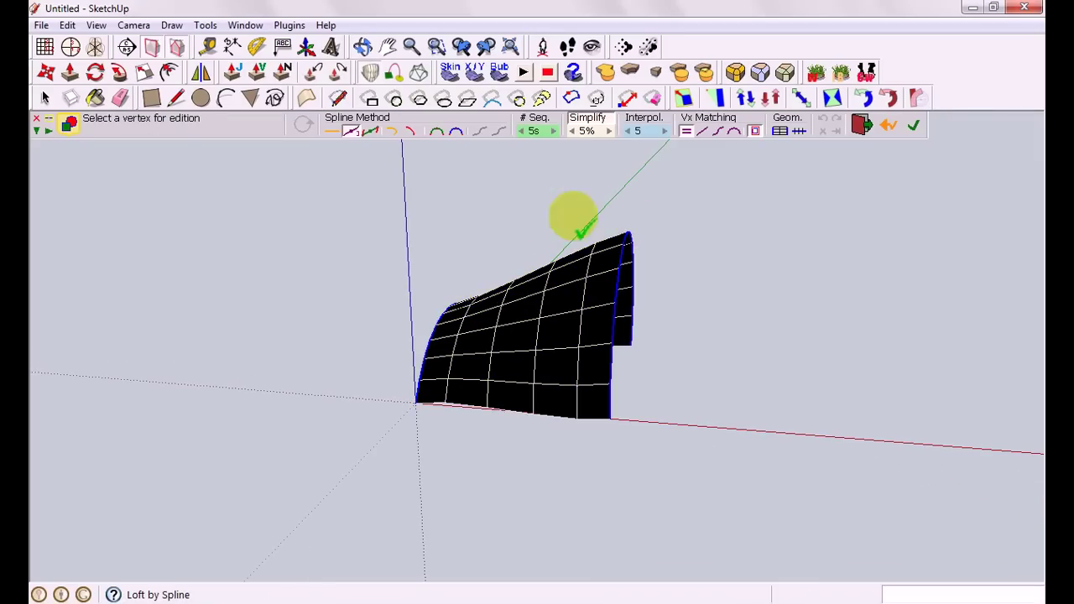
left_click(372, 133)
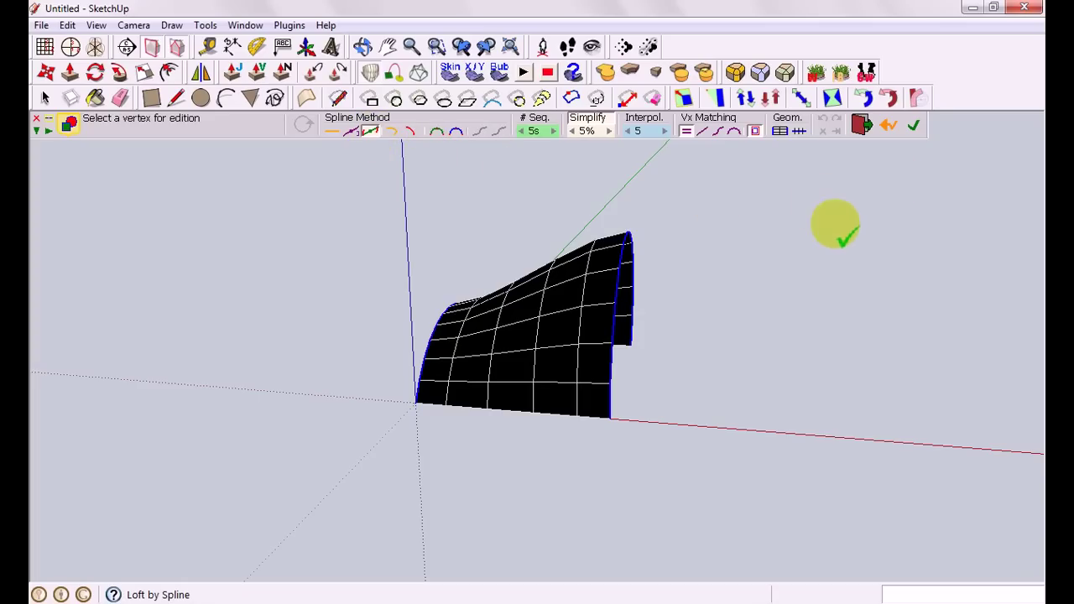
middle_click_drag(833, 223, 791, 247)
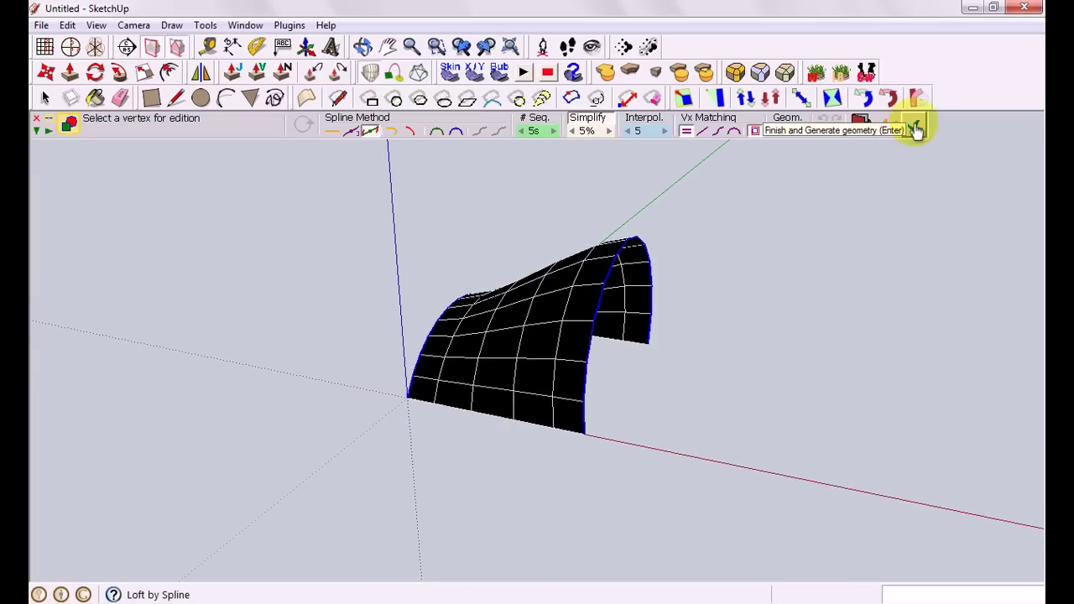
left_click(915, 126)
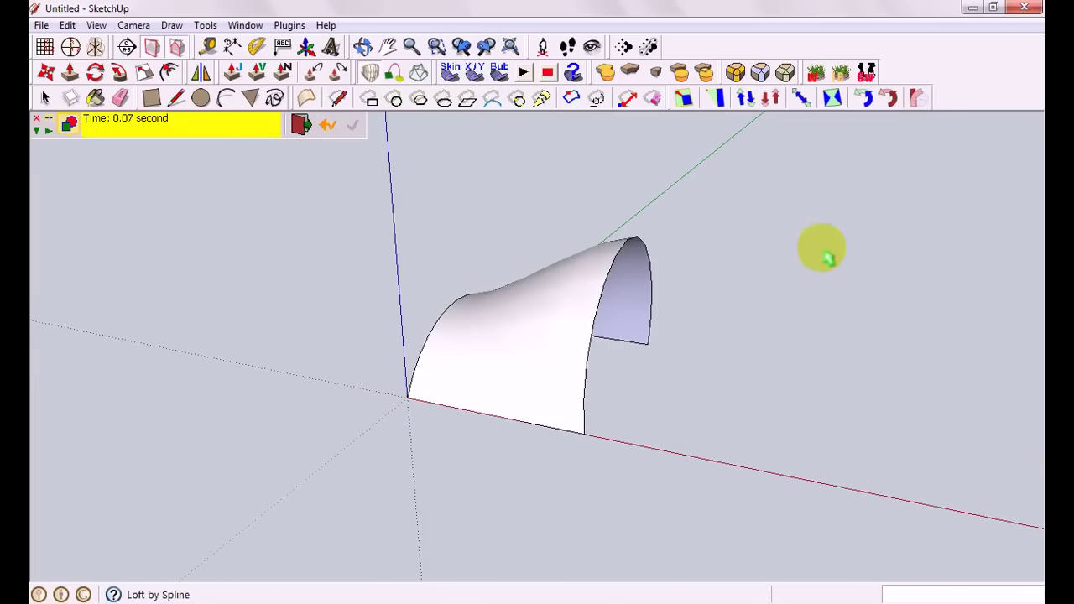
left_click(301, 124)
Box-select the lofted arch from a front view and delete it
middle_click_drag(836, 293, 730, 335)
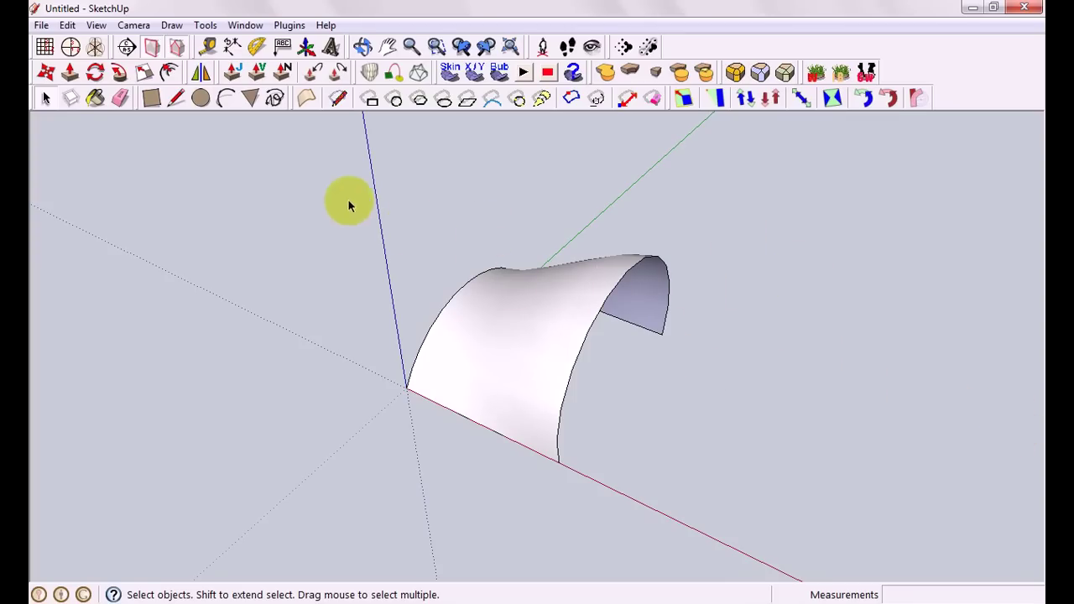
left_click_drag(349, 204, 751, 484)
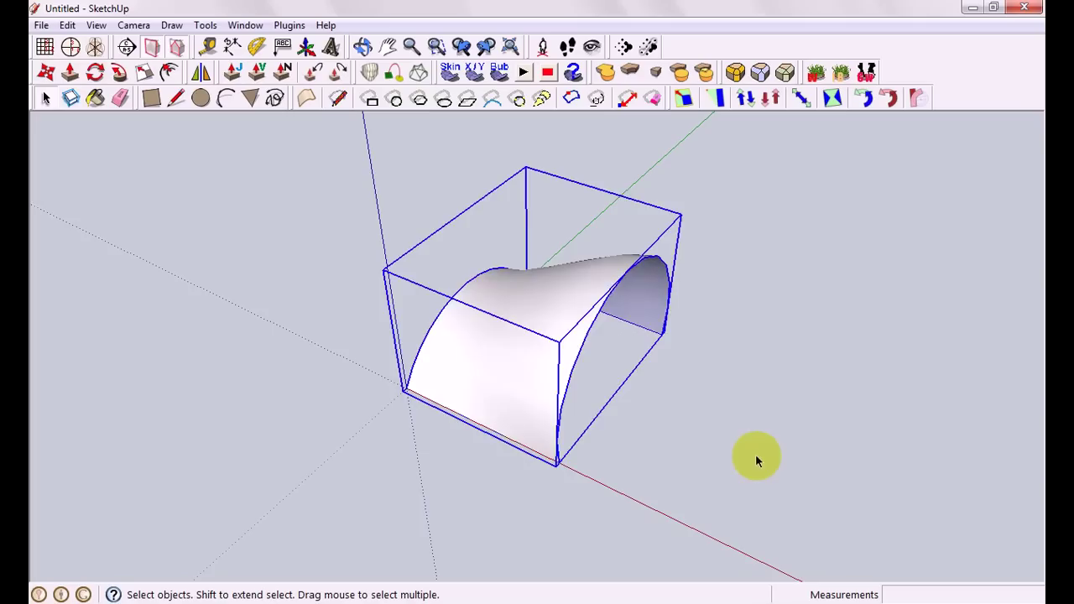
key("Delete")
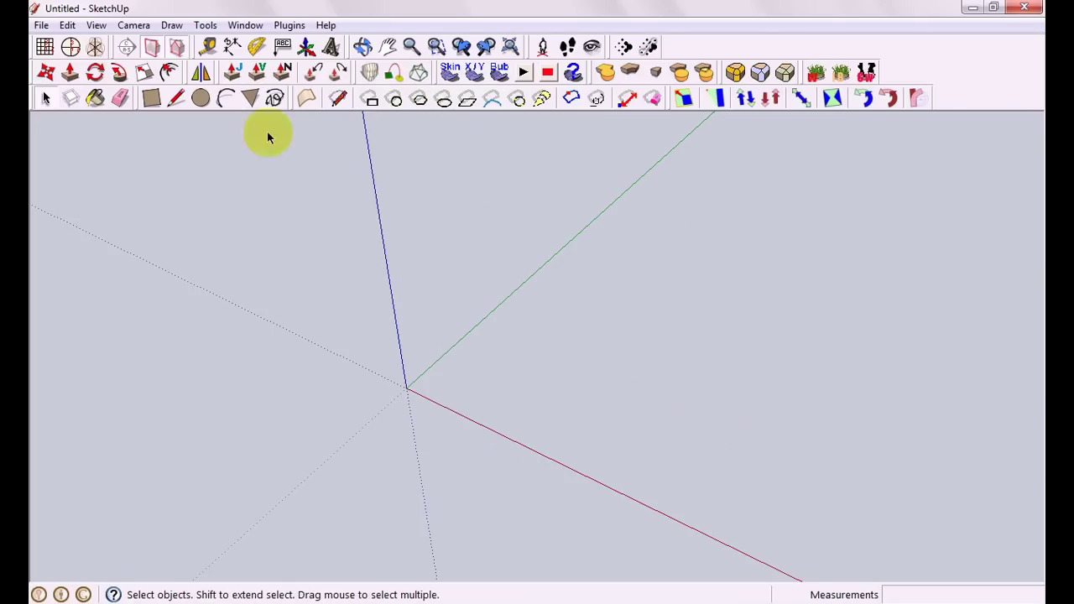
Draw a square face from the origin and an arc along its far edge
left_click(151, 98)
left_click(406, 387)
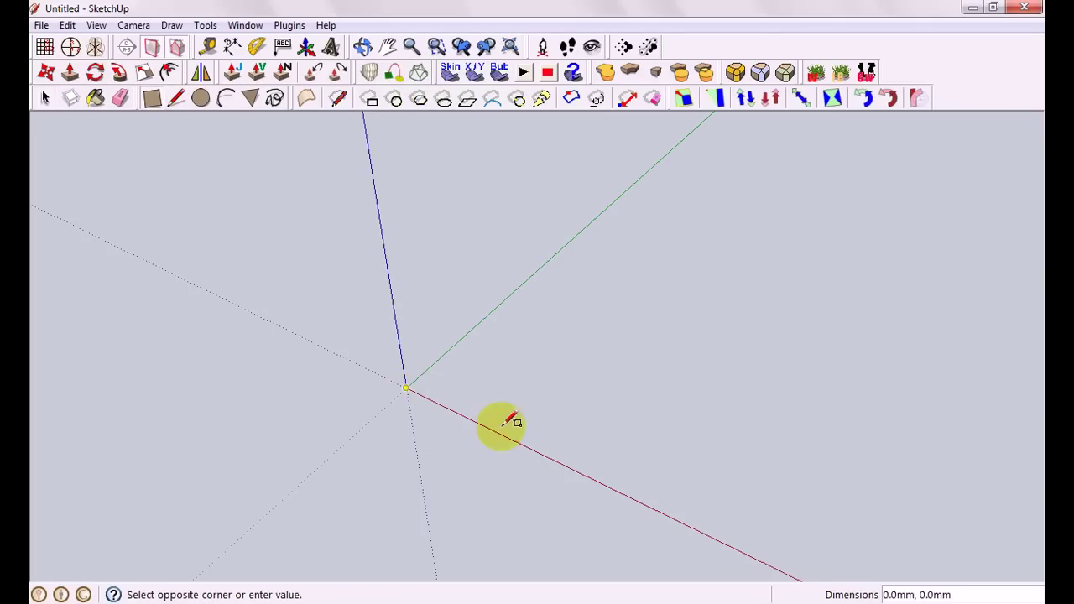
left_click(760, 315)
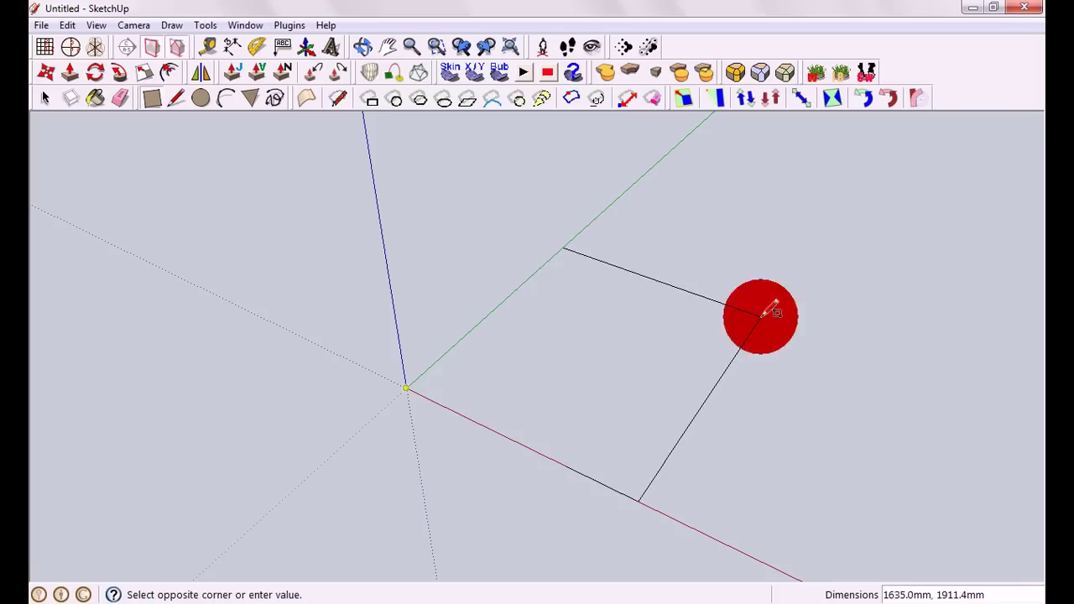
left_click(228, 101)
left_click(562, 248)
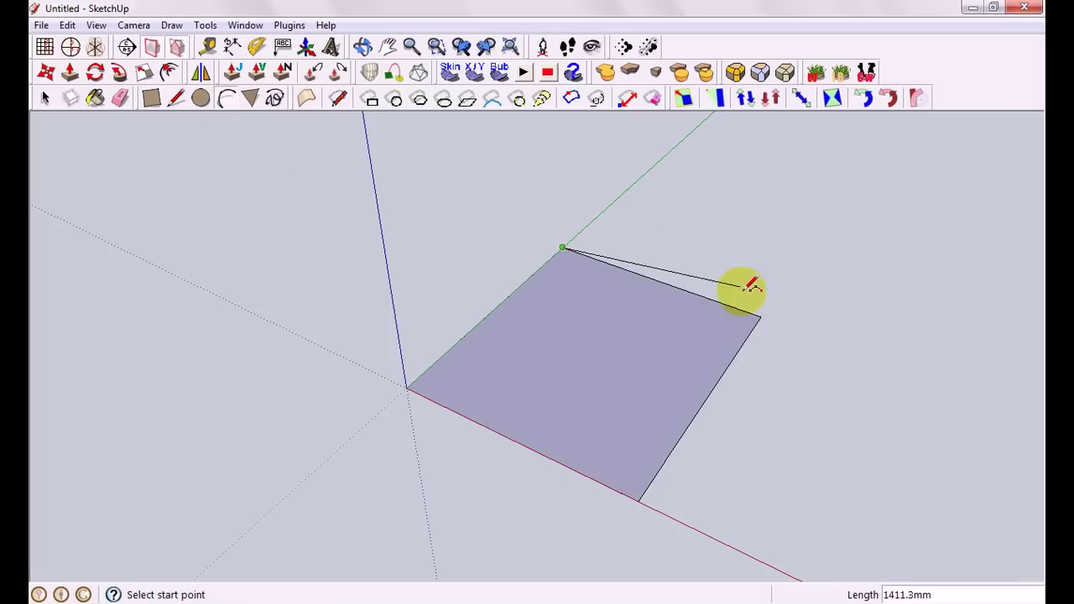
left_click(760, 316)
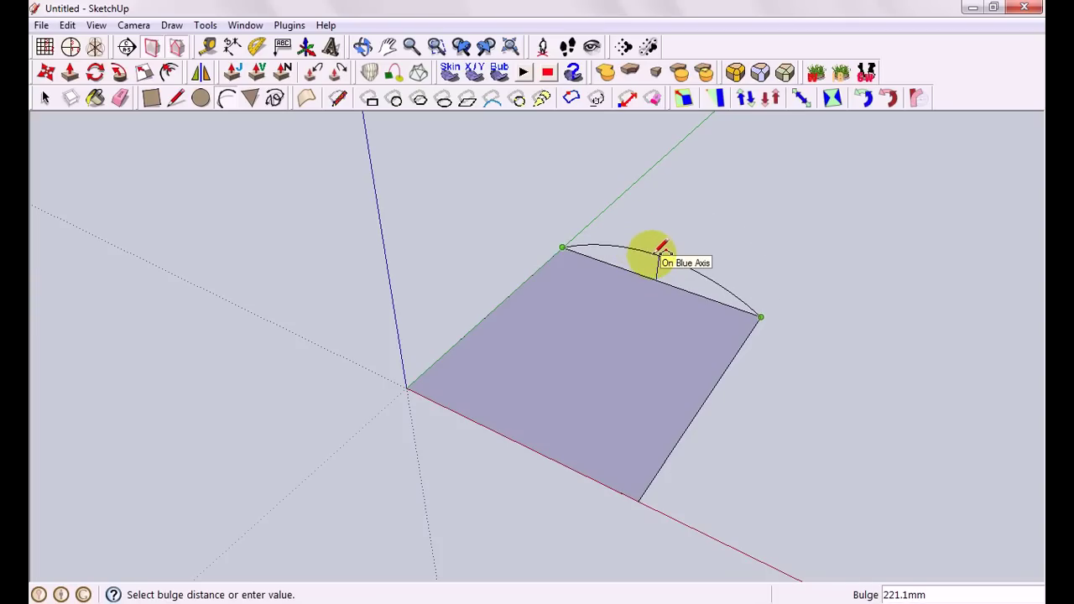
left_click(662, 249)
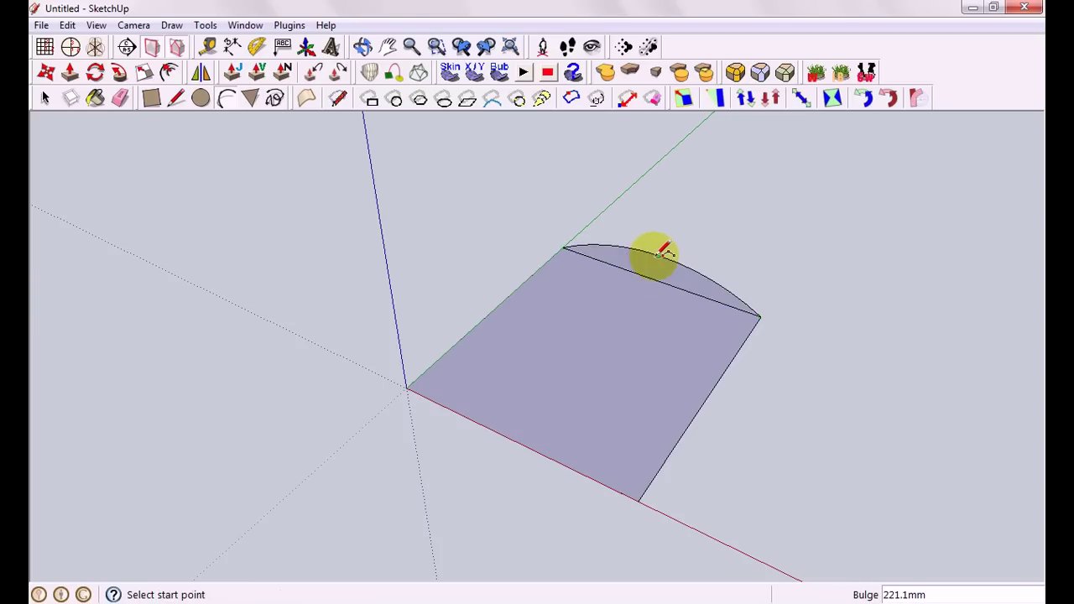
Draw an upright half-disk arc from the red-axis corner to the origin
left_click(639, 500)
left_click(406, 387)
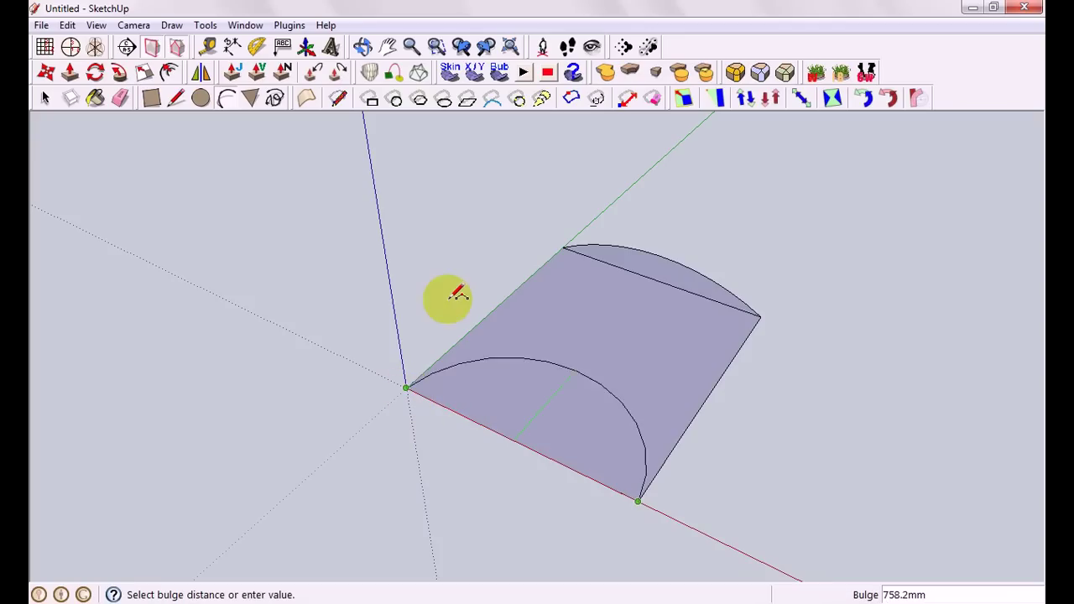
middle_click_drag(467, 269, 465, 153)
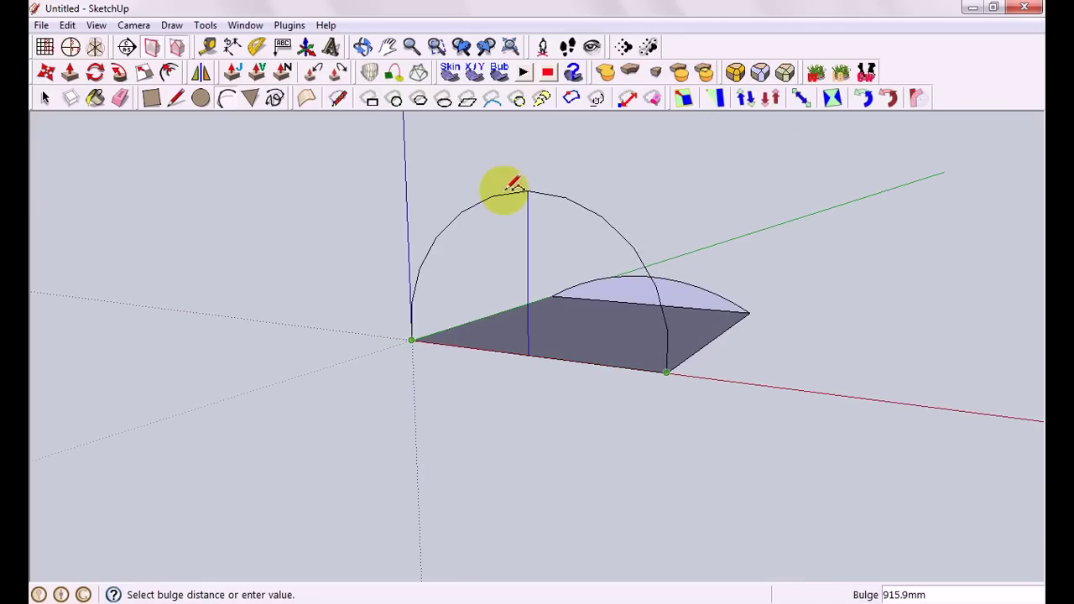
left_click(531, 174)
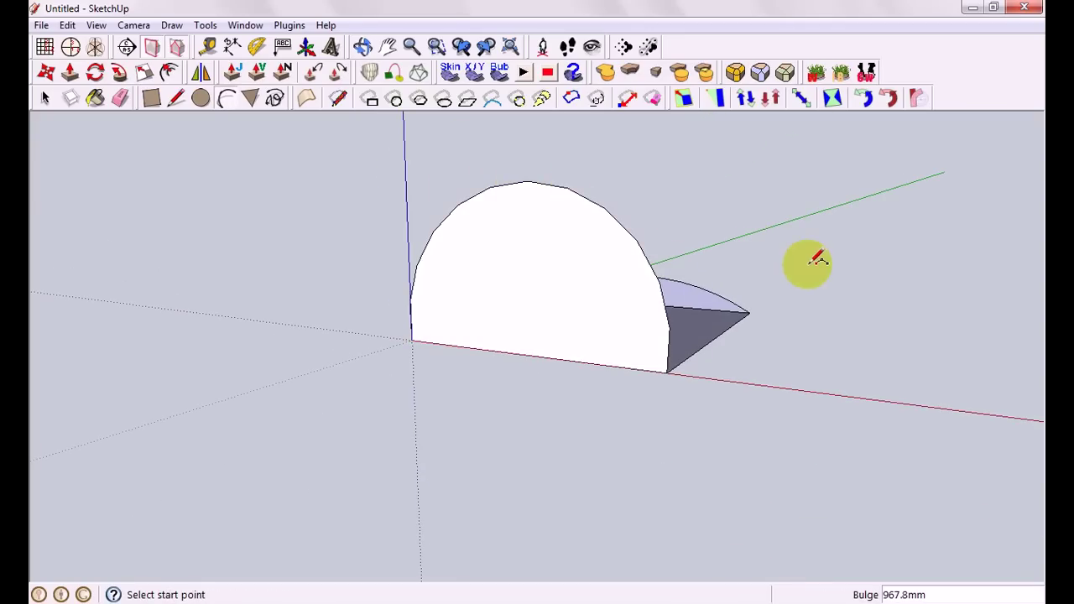
middle_click_drag(808, 259, 662, 365)
Draw arcs on the remaining right and left edges of the square
left_click(594, 437)
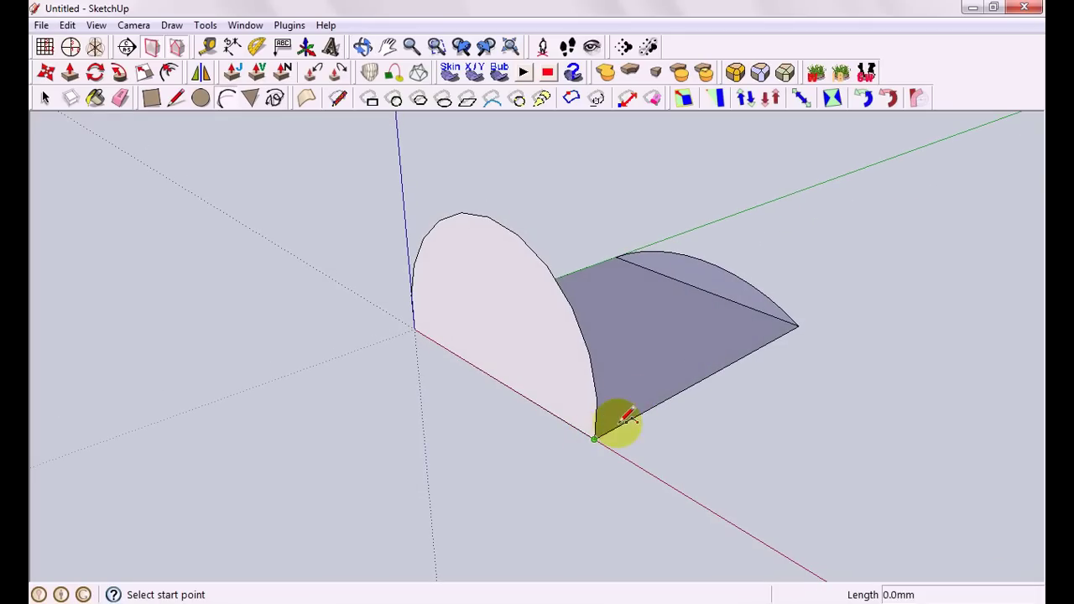
left_click(798, 325)
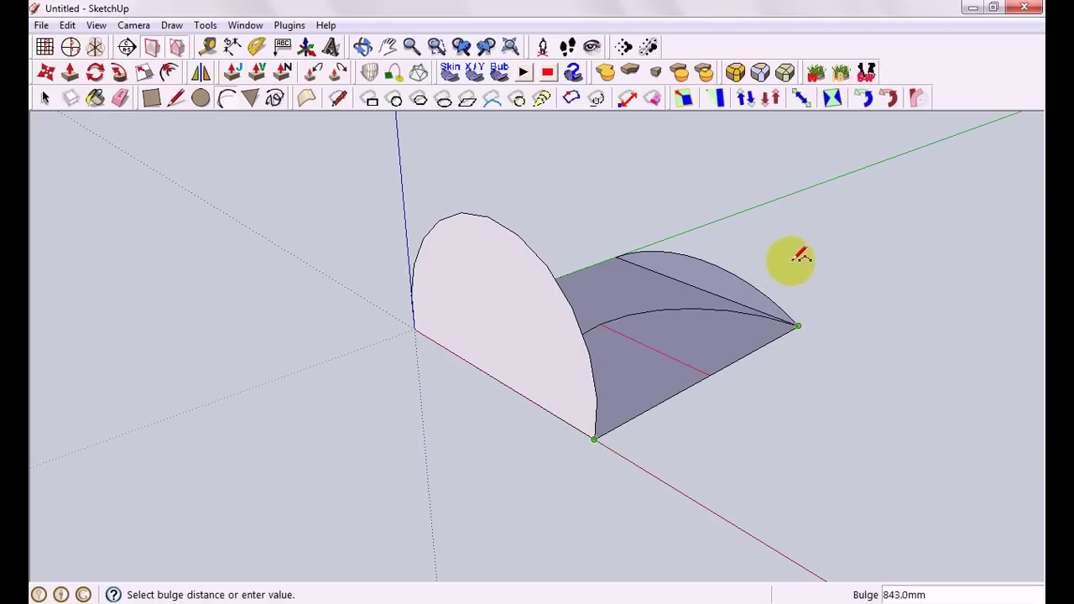
left_click(815, 280)
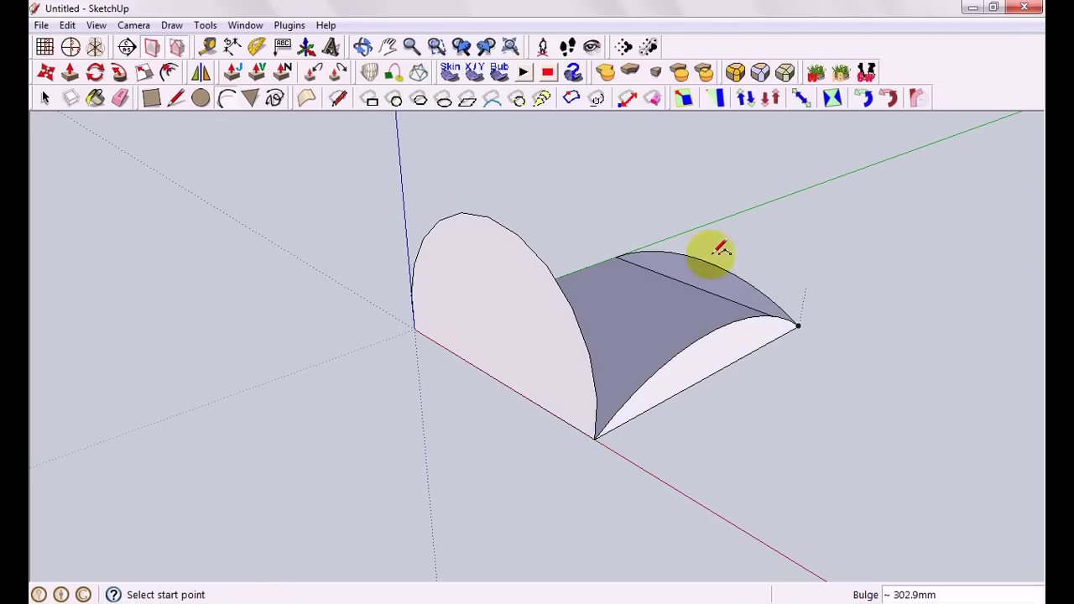
middle_click_drag(712, 247, 636, 252)
left_click(294, 360)
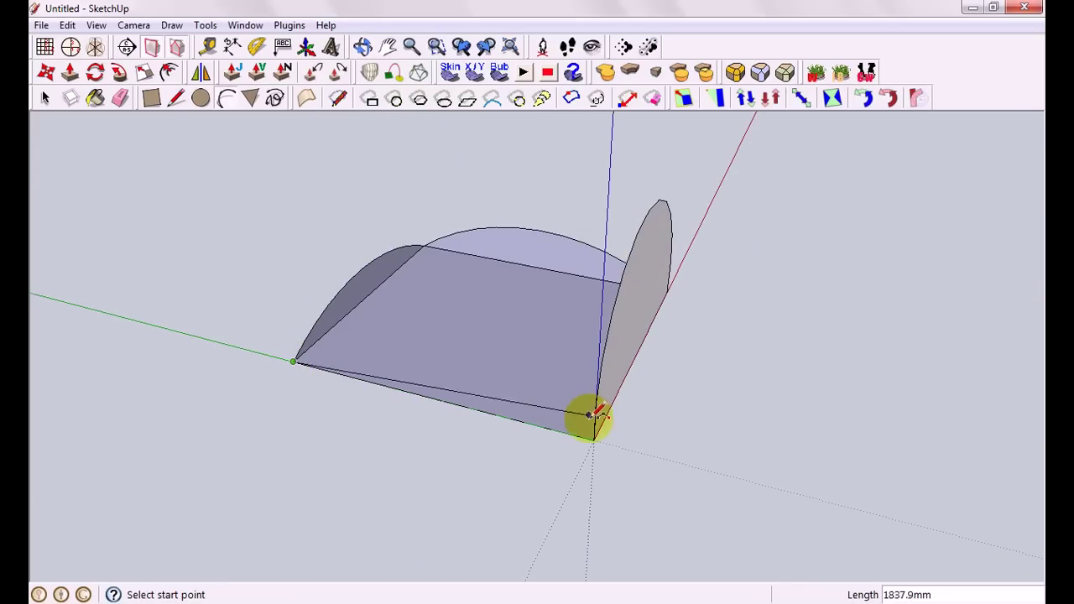
left_click(593, 439)
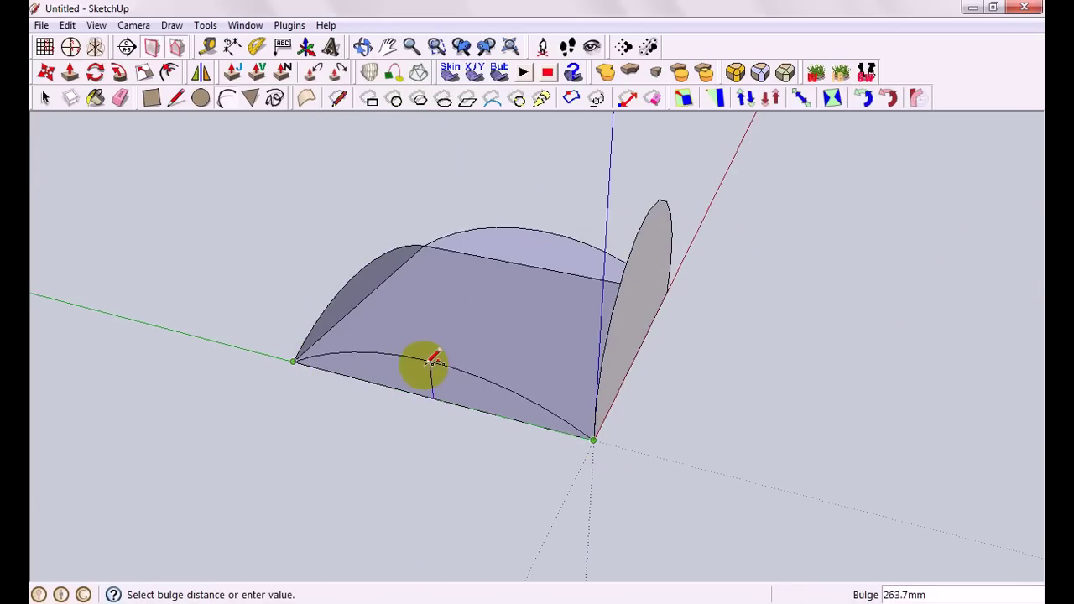
left_click(427, 362)
middle_click_drag(709, 309, 946, 306)
left_click(45, 98)
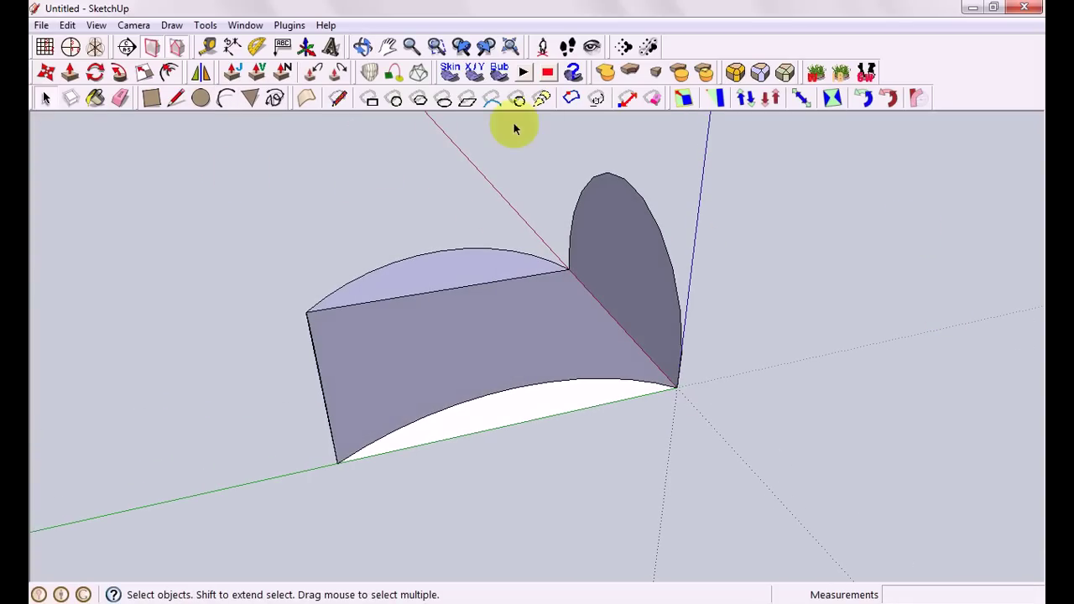
Skin the top, bottom and left boundary arcs with Curviloft Skinning
left_click(418, 72)
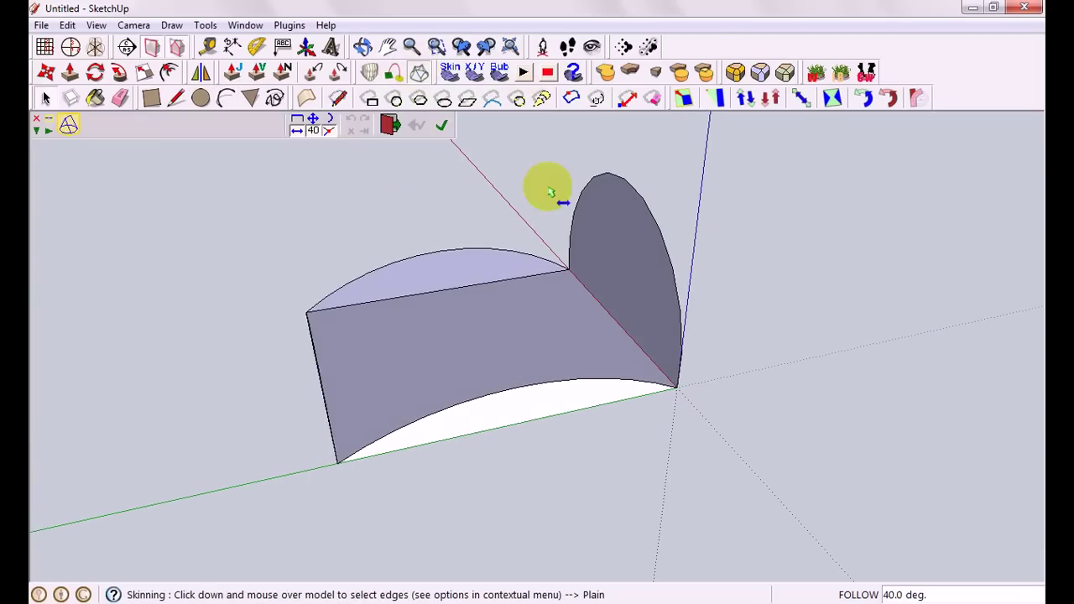
left_click(492, 248)
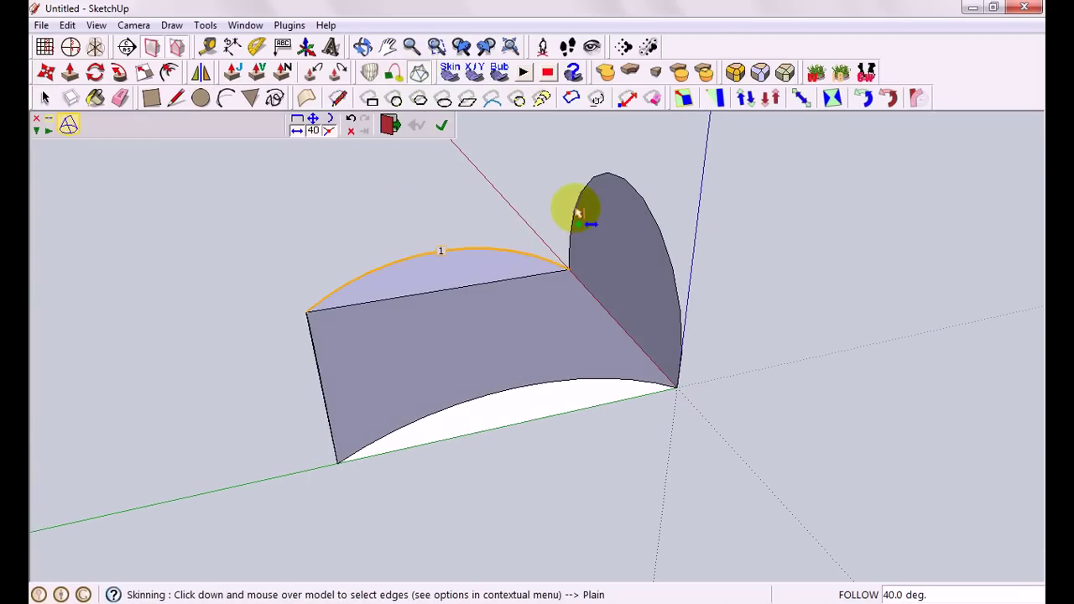
left_click(646, 377)
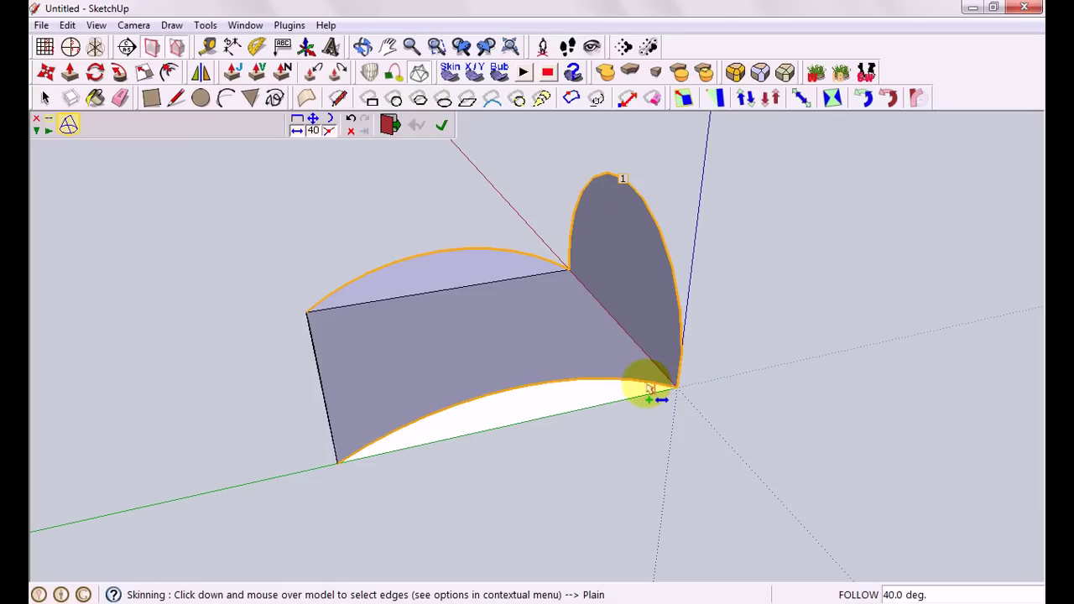
middle_click_drag(263, 377, 355, 372)
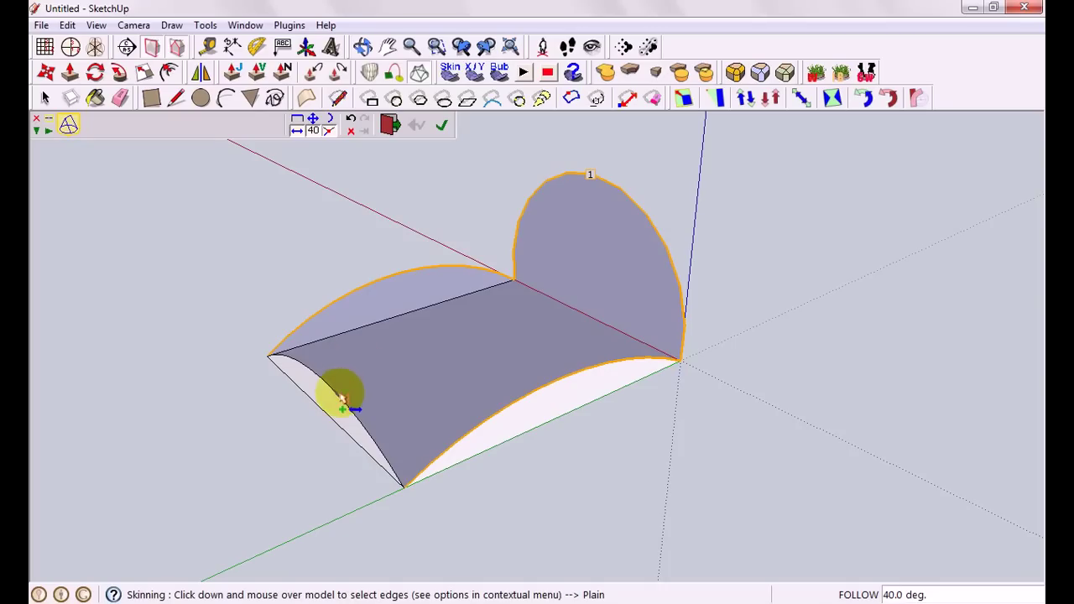
left_click(344, 400)
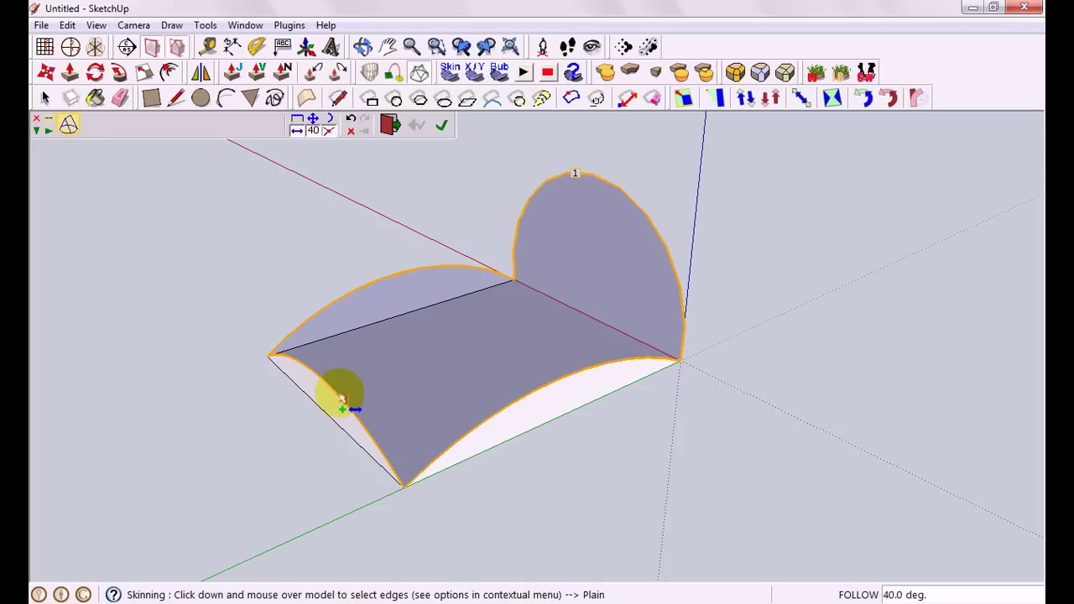
left_click(441, 125)
middle_click_drag(741, 395, 750, 283)
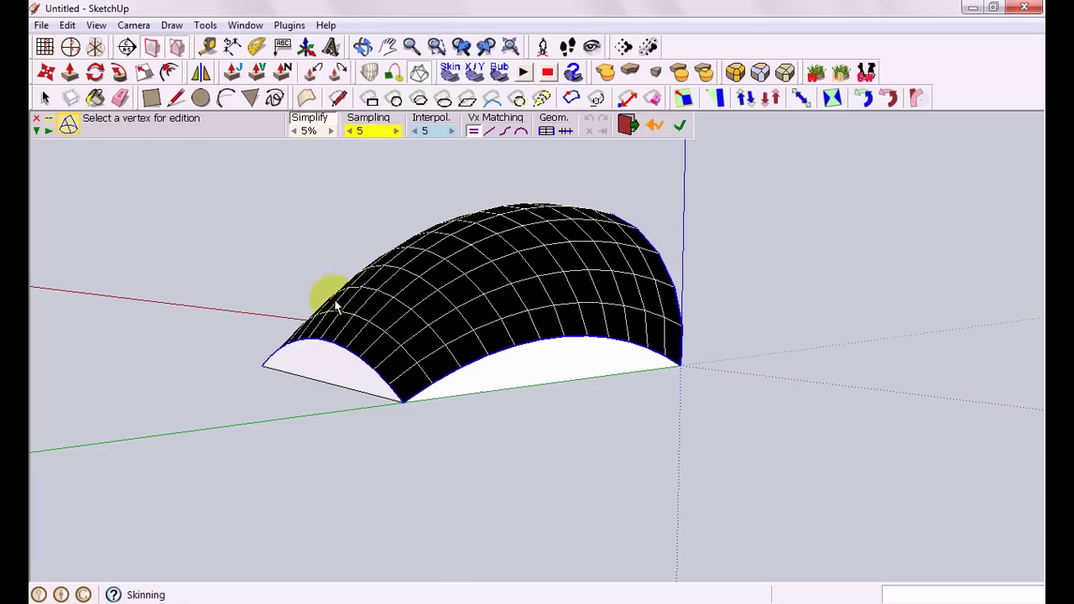
Validate the skin grid, change vertex matching, and commit it as a smooth surface
middle_click_drag(283, 240, 645, 264)
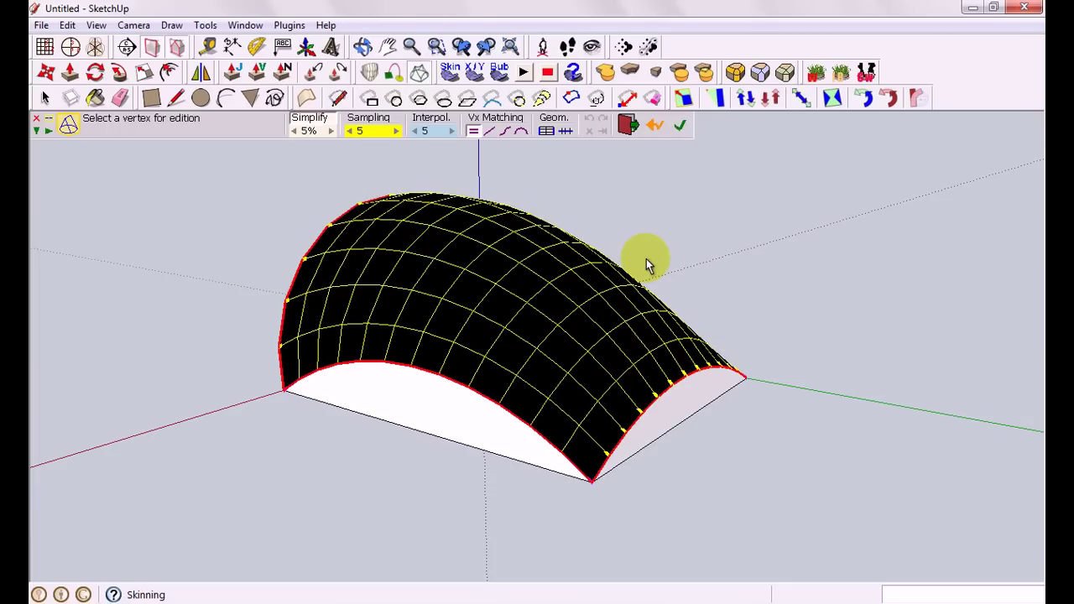
left_click(675, 256)
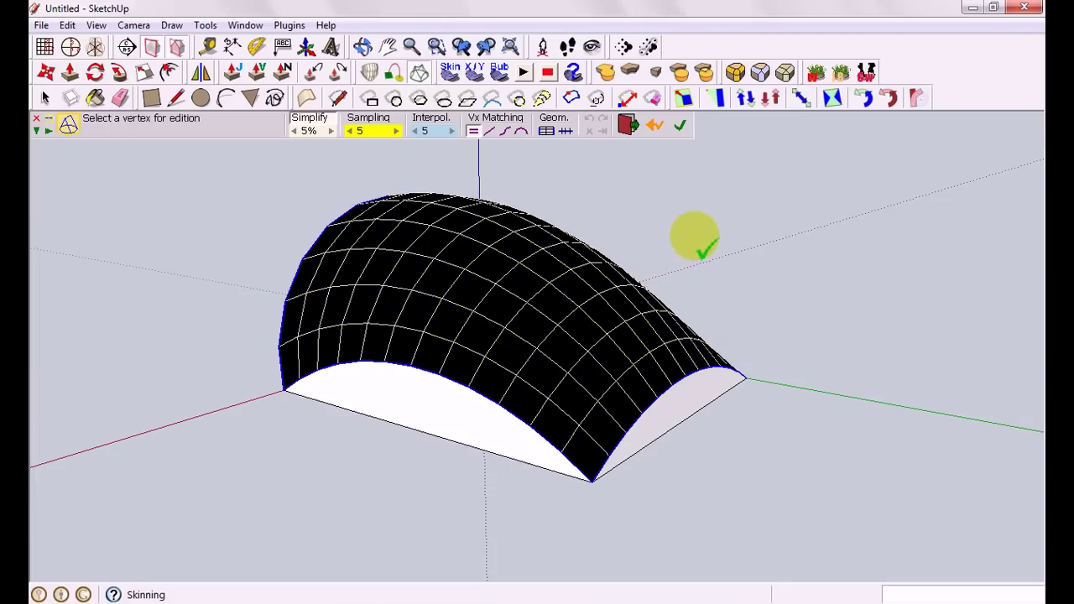
middle_click_drag(693, 271, 654, 338)
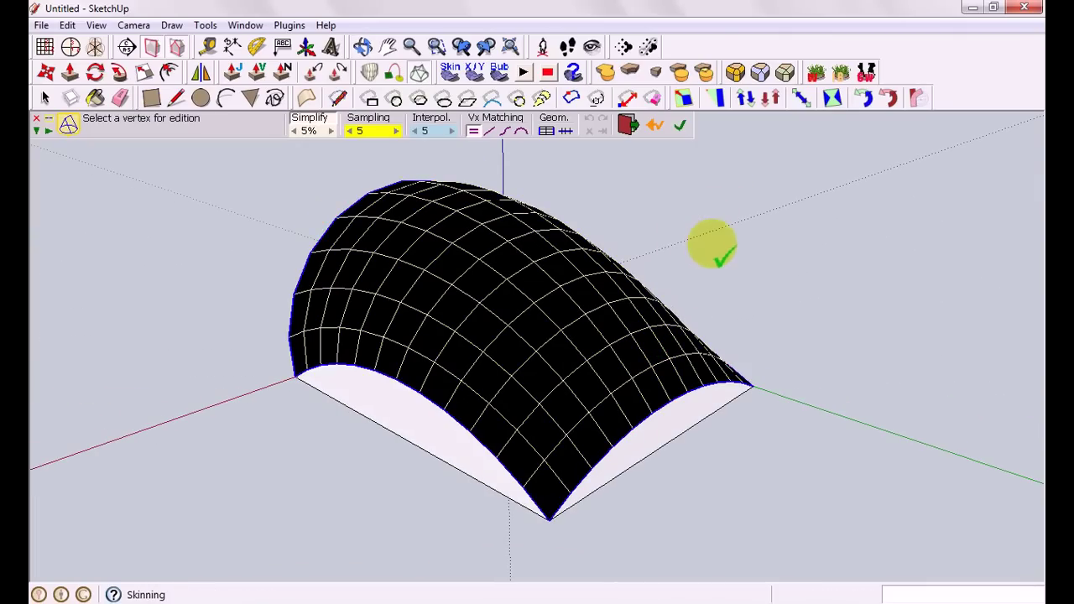
left_click(519, 134)
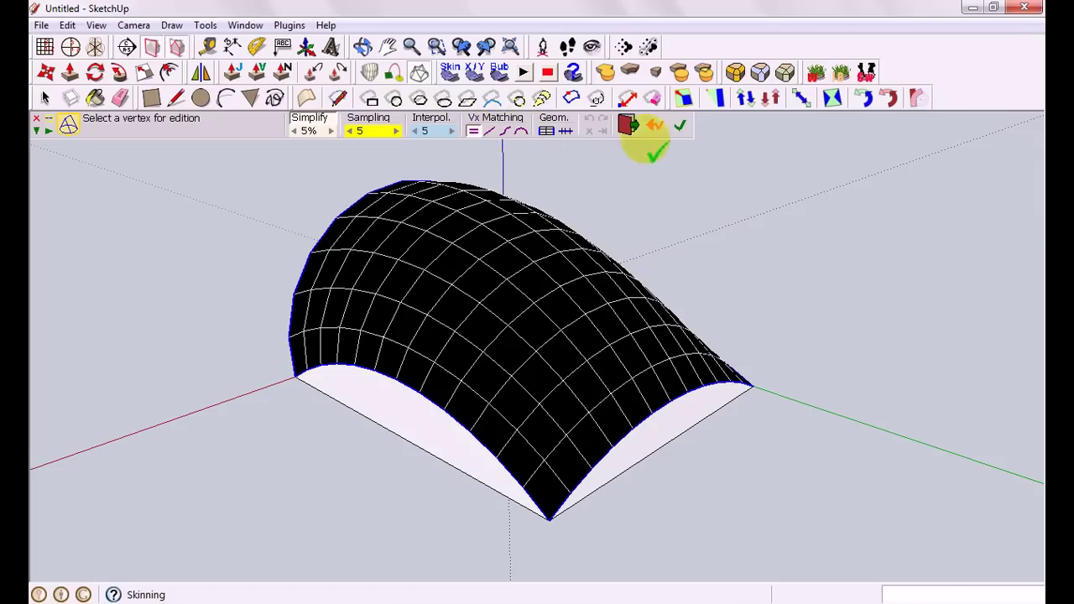
left_click(679, 125)
middle_click_drag(748, 320, 592, 409)
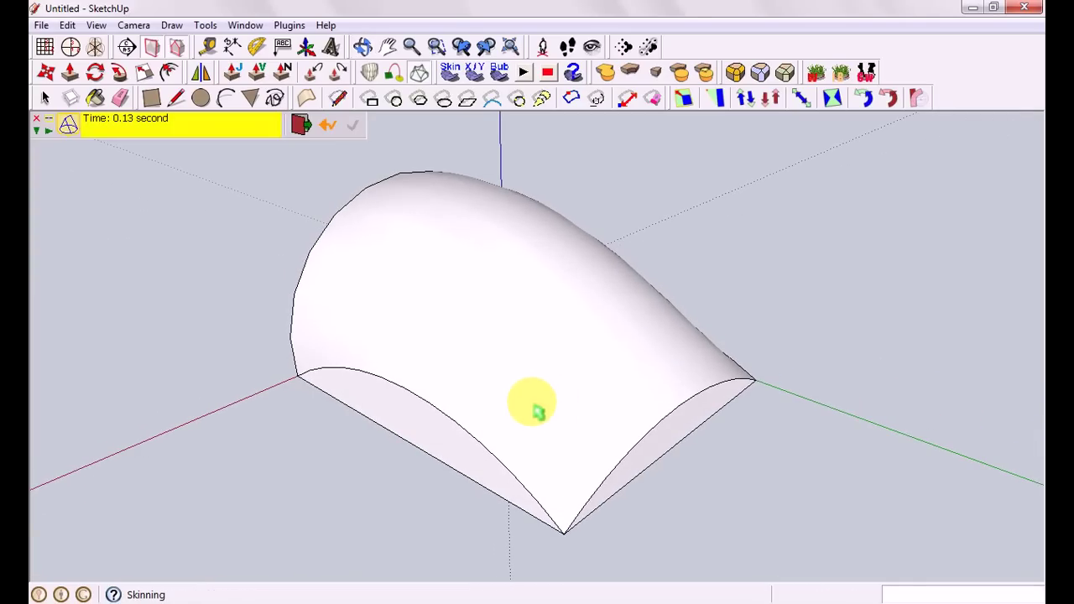
left_click(302, 124)
Box-select the finished dome-shaped surface and delete it
middle_click_drag(242, 209, 350, 249)
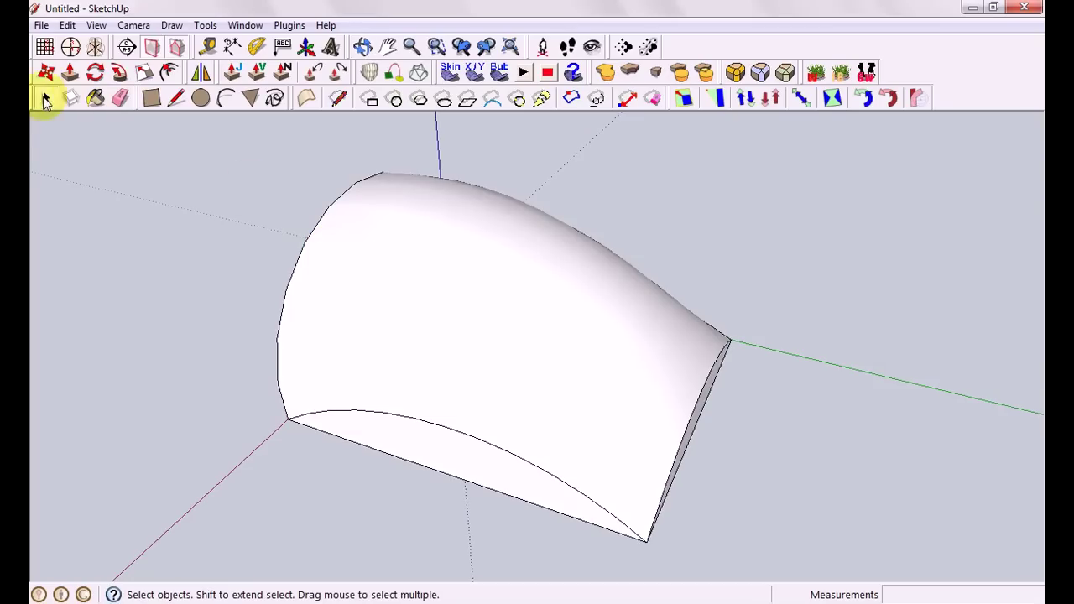
left_click_drag(233, 152, 793, 569)
key("Delete")
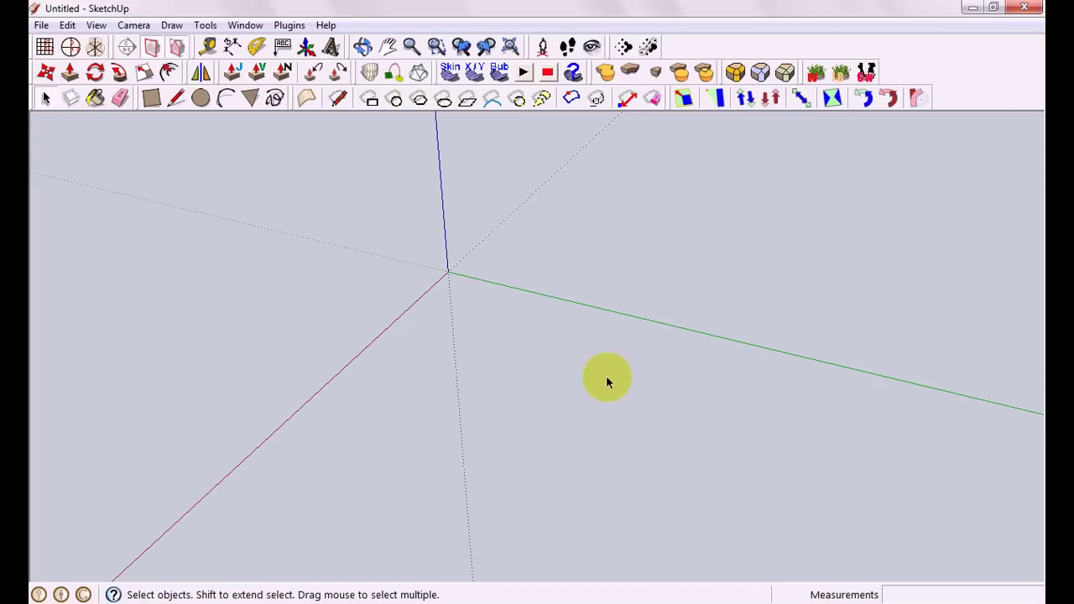
Draw an outer arc from the origin with a 404mm bulge, then a second arc
left_click(226, 99)
left_click(449, 271)
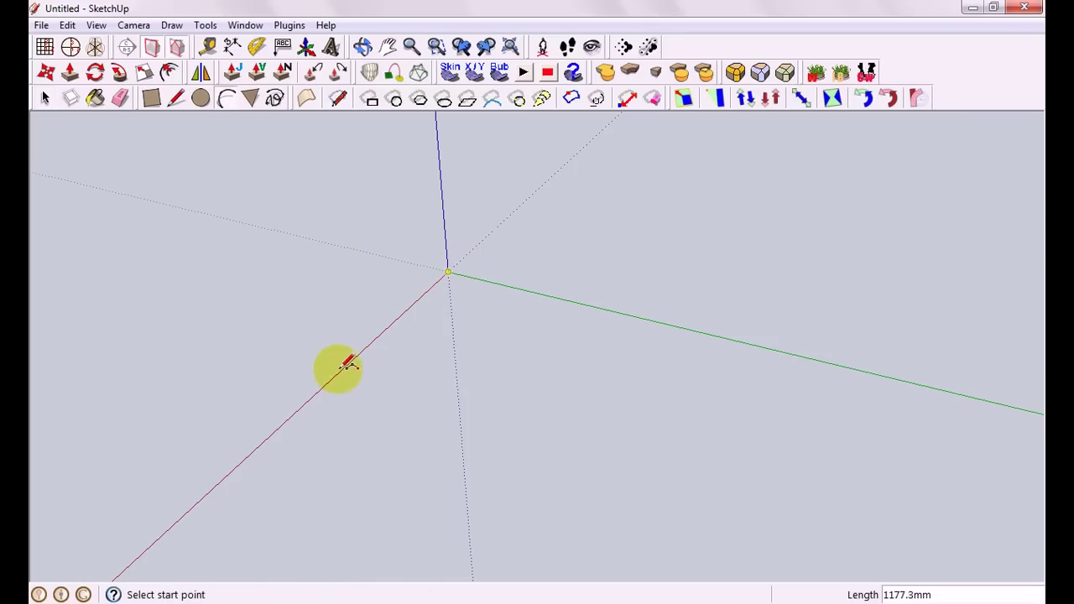
left_click(311, 397)
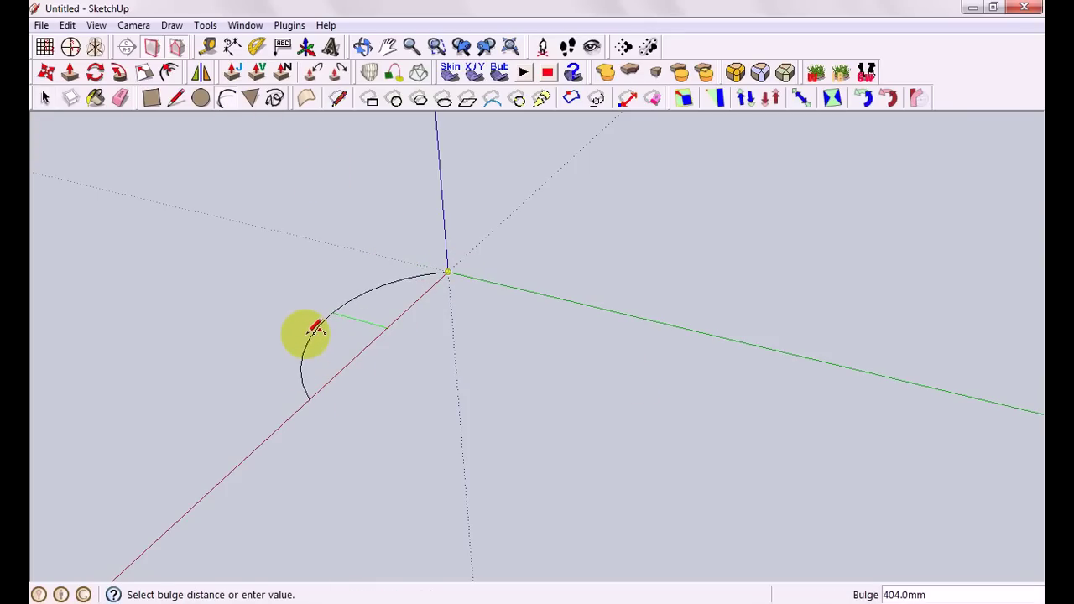
left_click(316, 329)
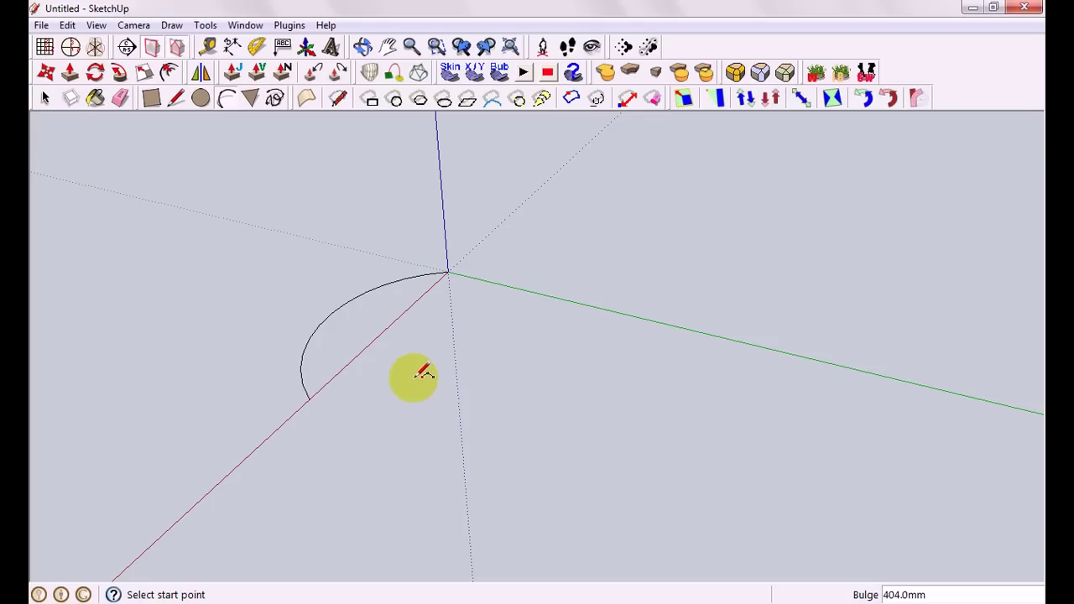
left_click(309, 398)
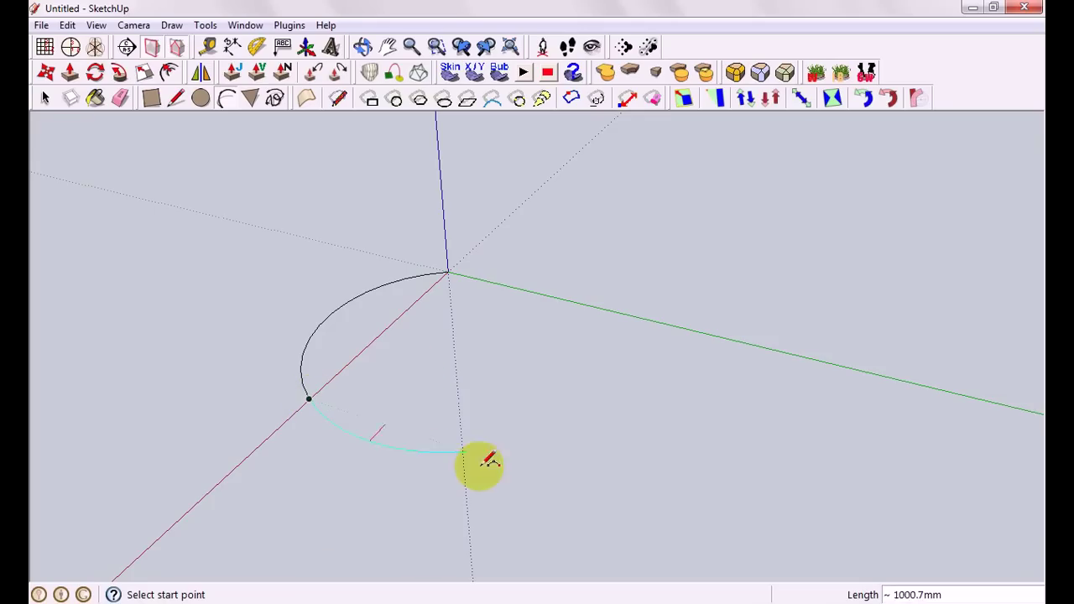
left_click(514, 422)
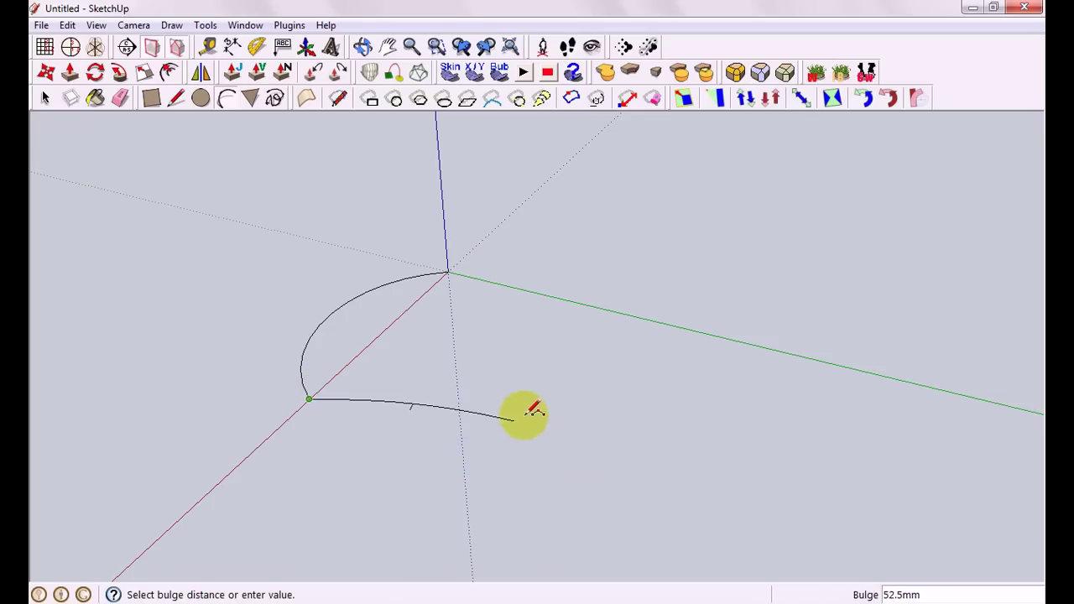
left_click(514, 461)
Add the inner arc and a closing arc back to the origin to form the crescent face
left_click(513, 421)
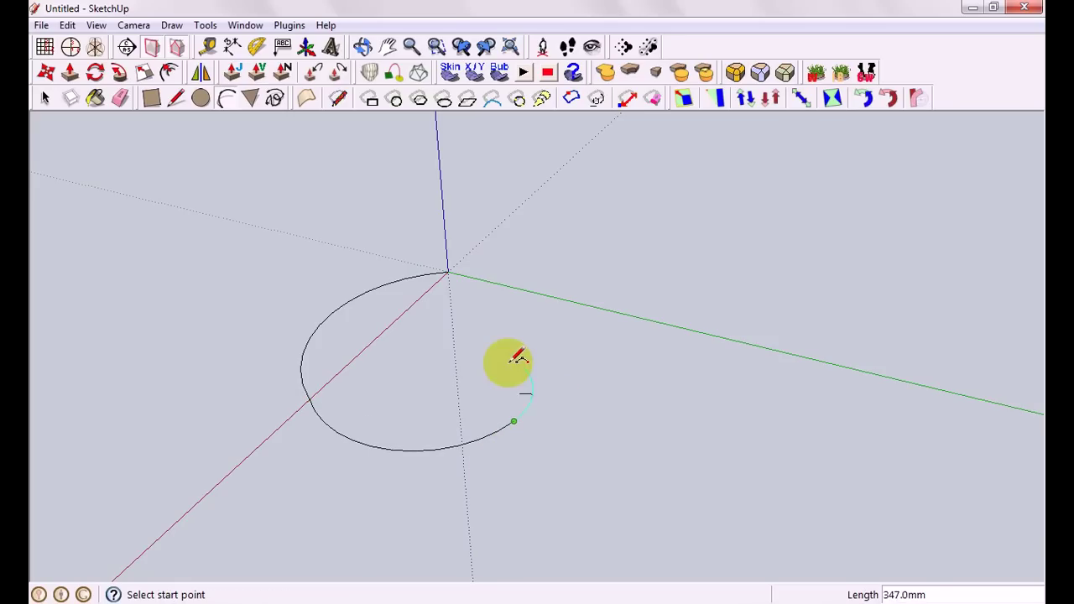
left_click(491, 319)
left_click(461, 357)
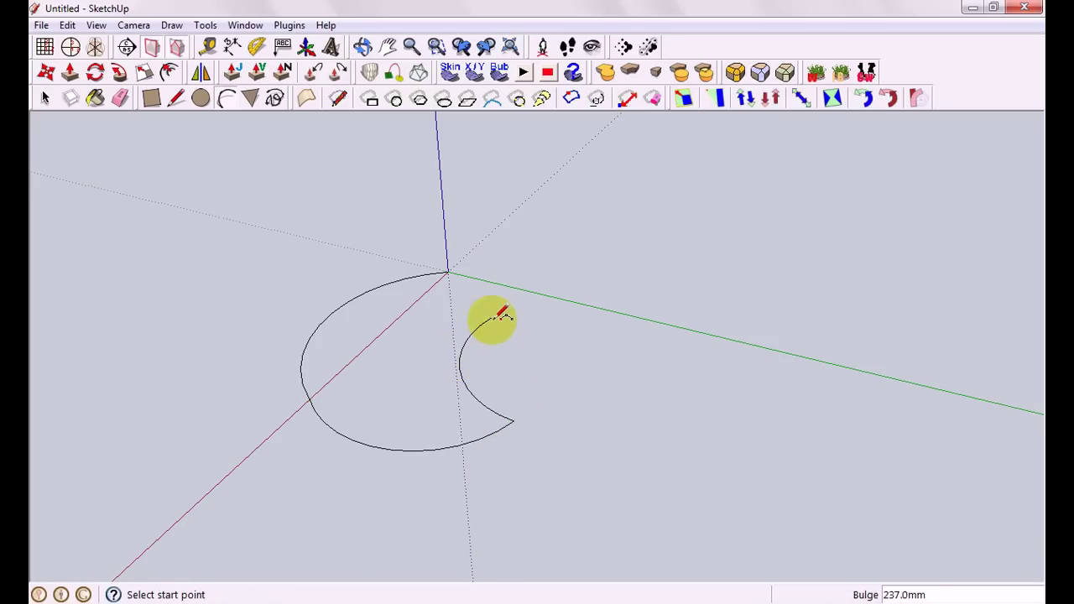
left_click(490, 317)
left_click(449, 271)
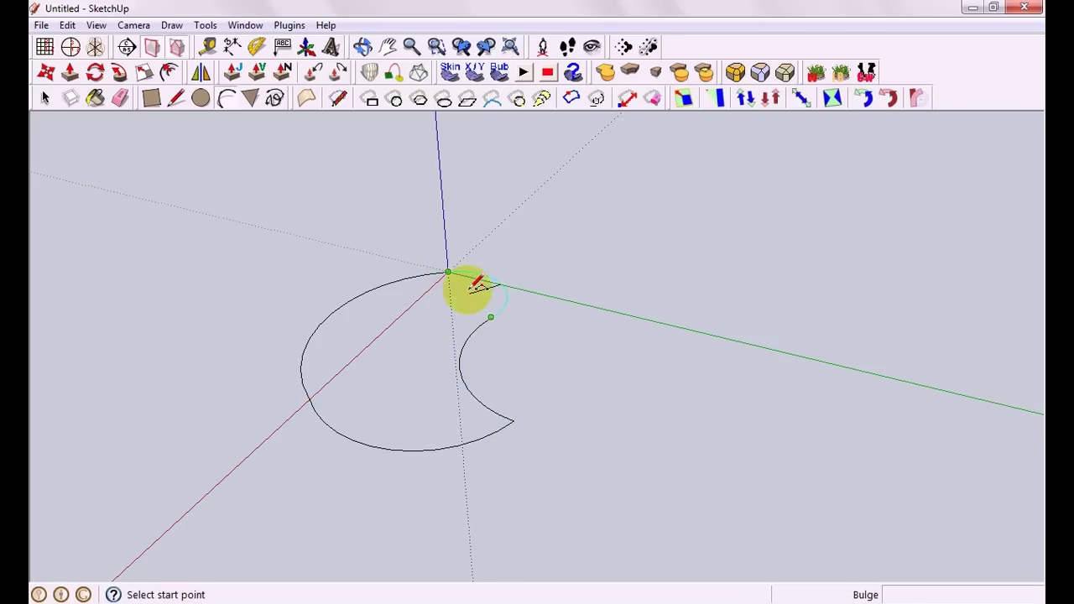
left_click(514, 299)
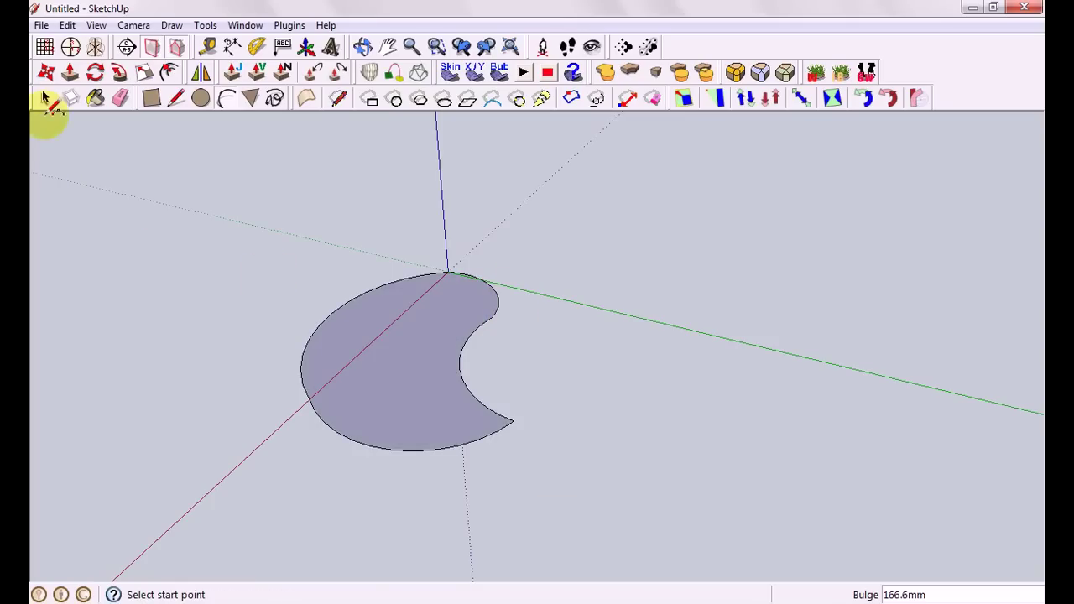
left_click(45, 97)
key("o")
left_click_drag(206, 338, 174, 386)
key("space")
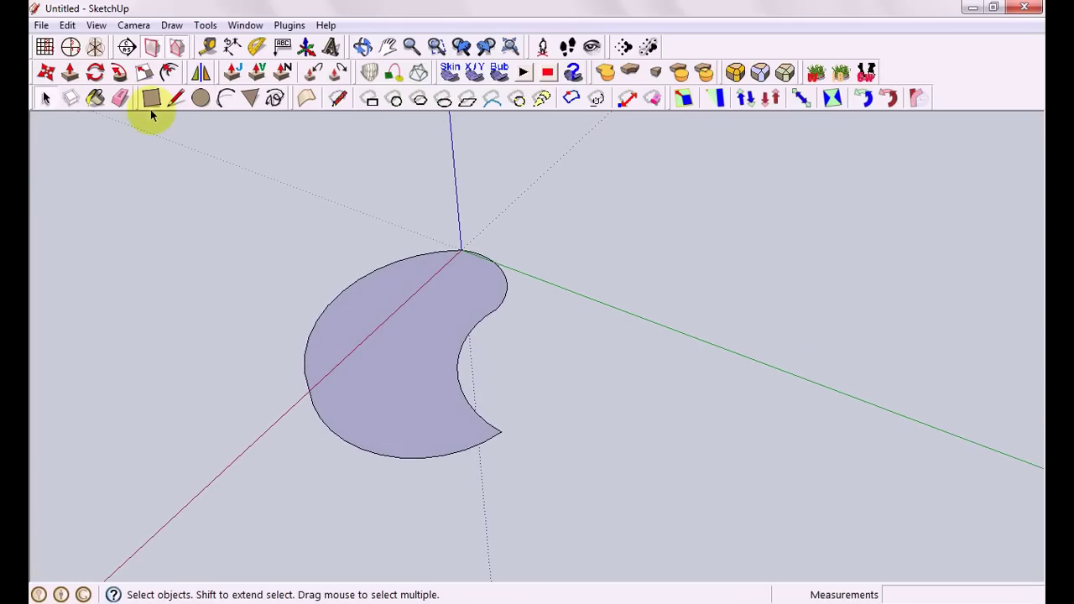
Delete the short closing arc and the crescent face
left_click(225, 99)
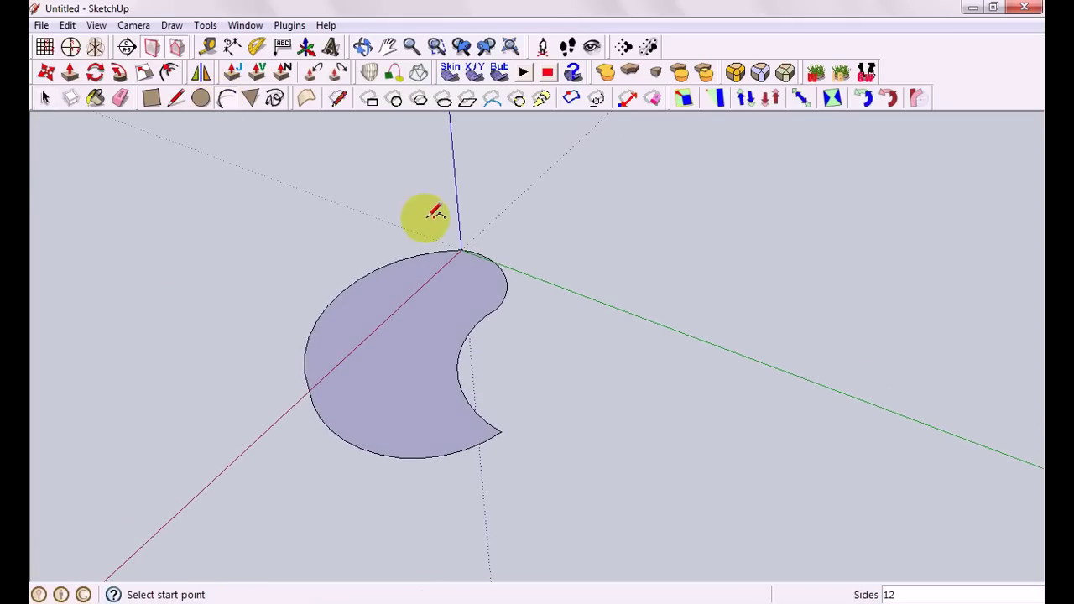
left_click(45, 97)
double_click(503, 283)
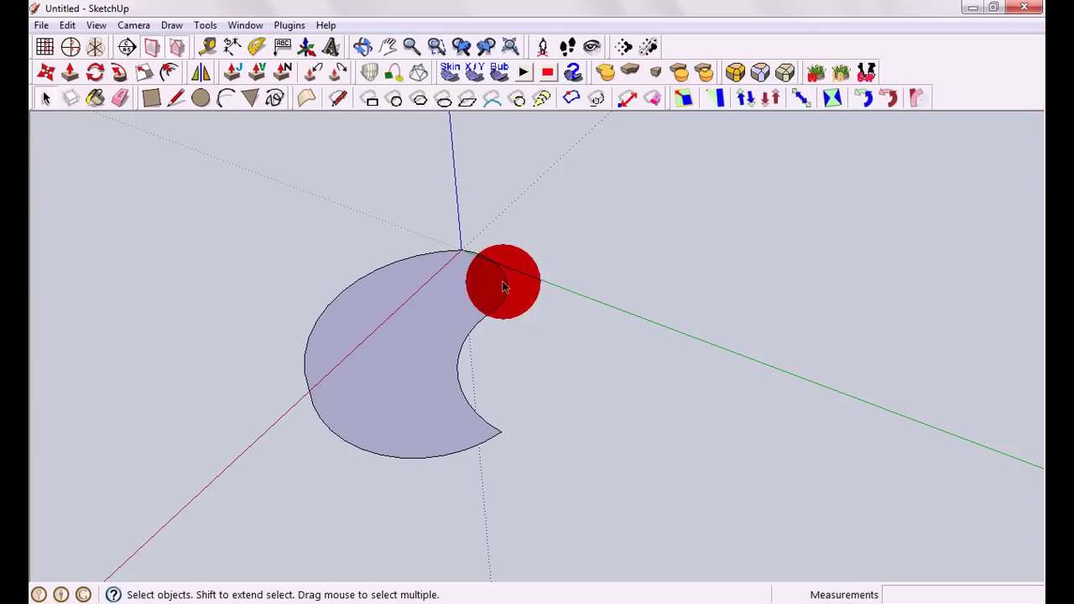
key("Delete")
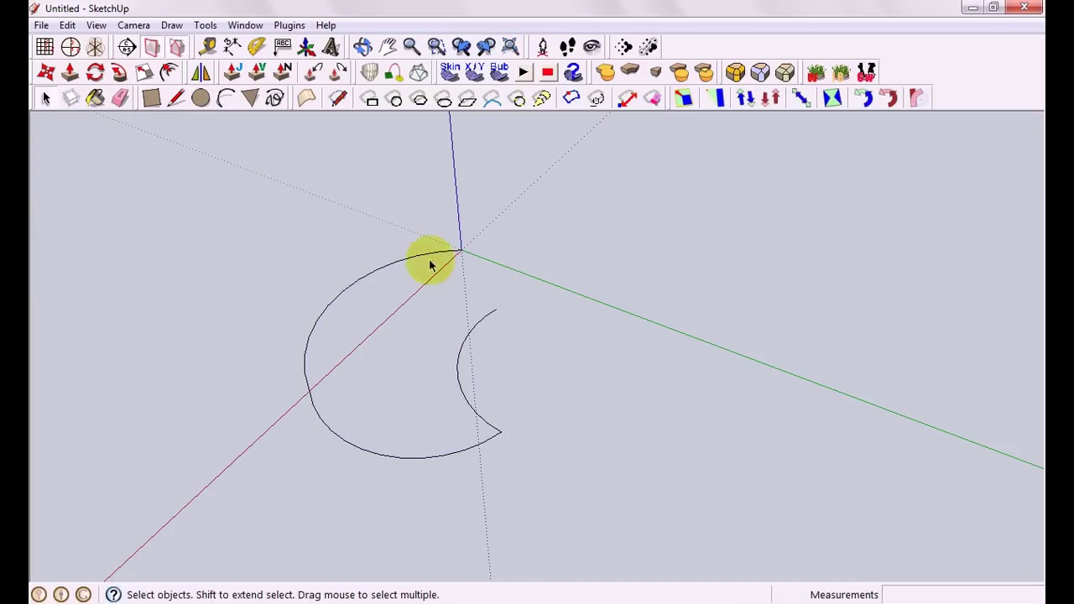
Create a vertical WorkPlane grid from the origin to the inner arc's tip
left_click(226, 99)
middle_click_drag(280, 159, 522, 283)
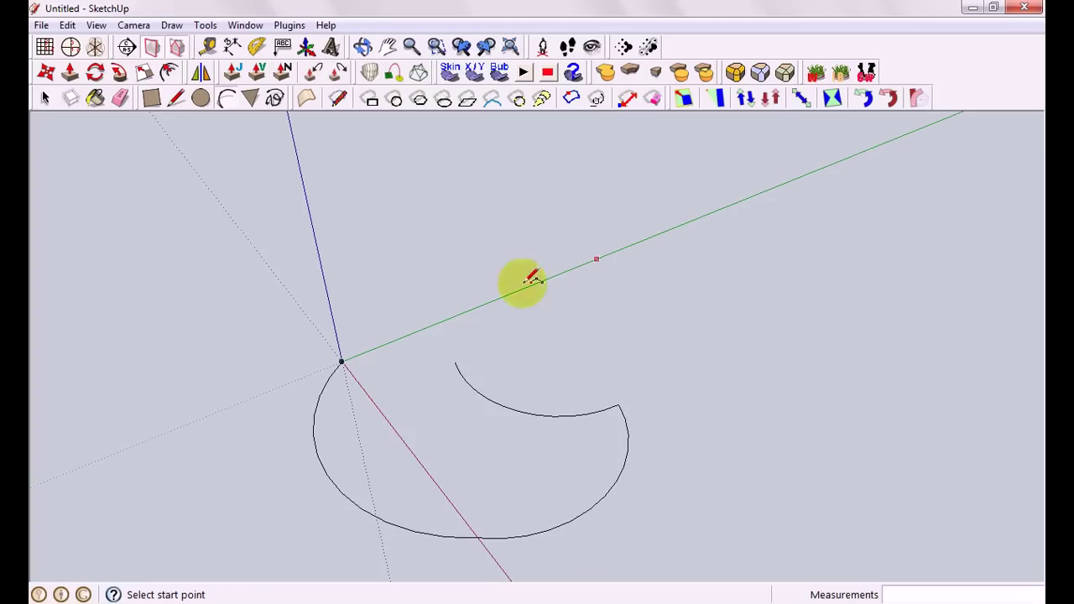
left_click(44, 47)
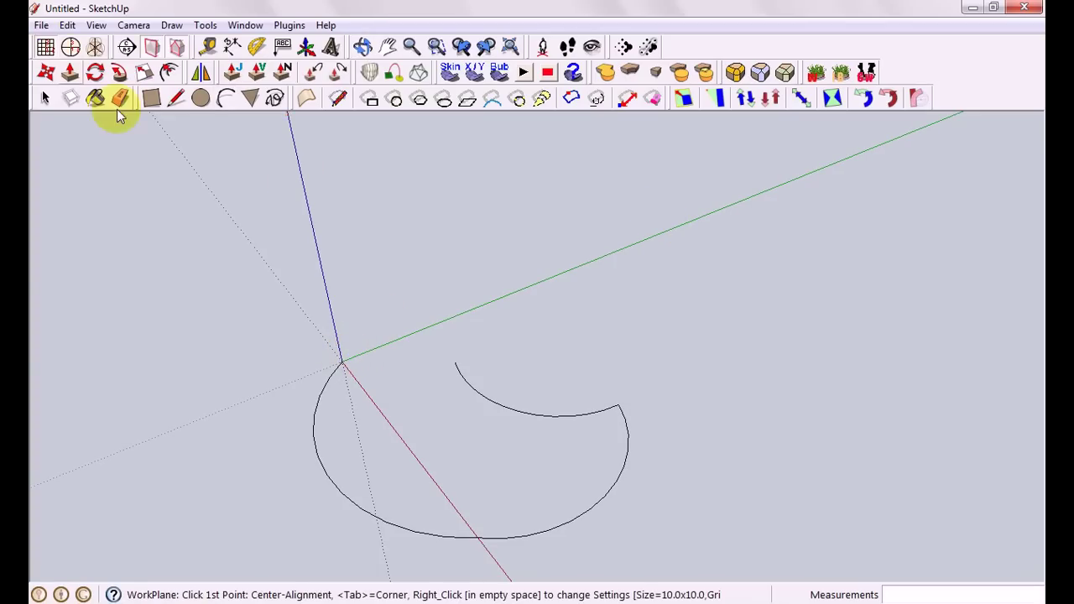
left_click(341, 363)
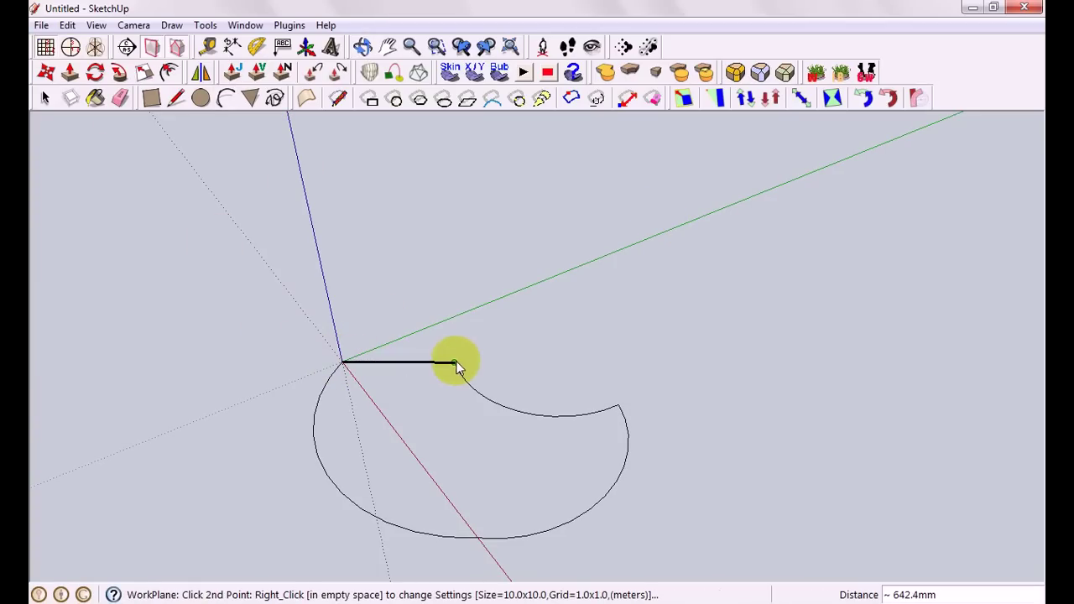
left_click(455, 363)
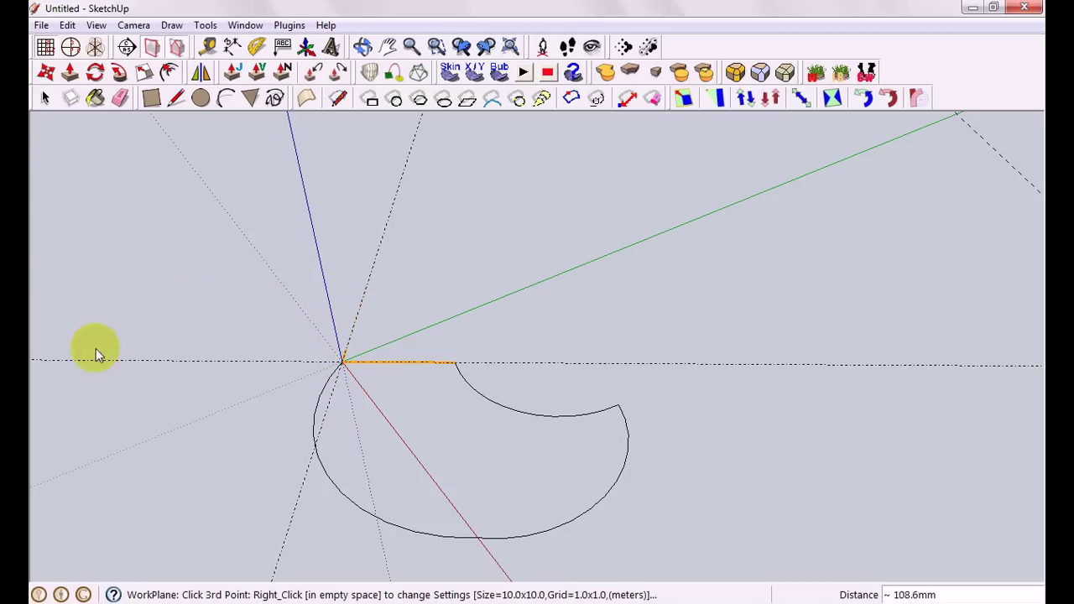
middle_click_drag(313, 358, 316, 258)
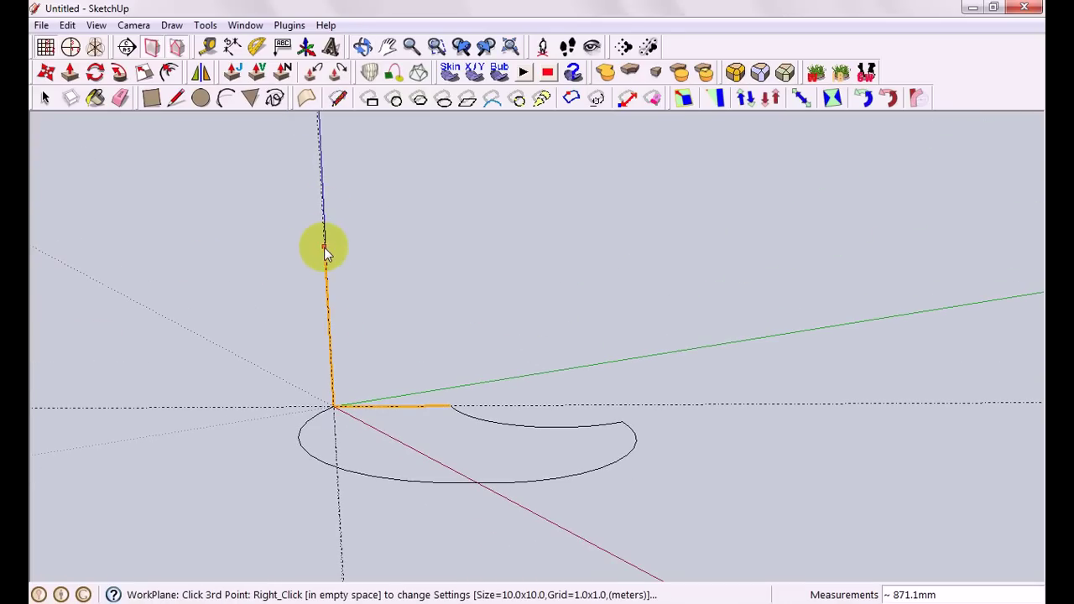
left_click(325, 246)
key("Return")
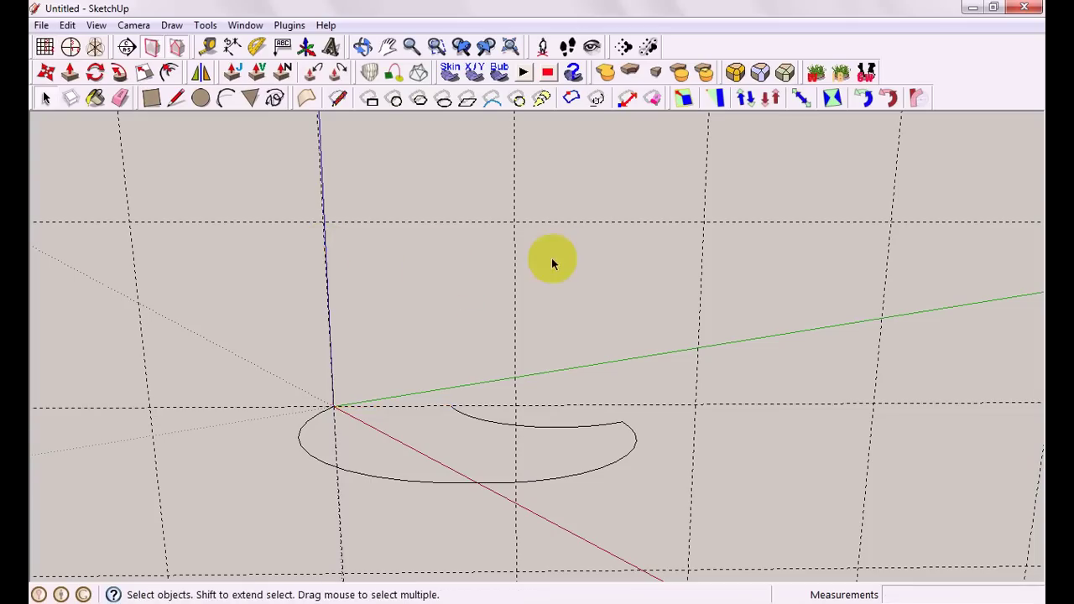
middle_click_drag(551, 257, 479, 309)
Draw an upright arc on the grid from the origin to the inner arc's tip
left_click(223, 99)
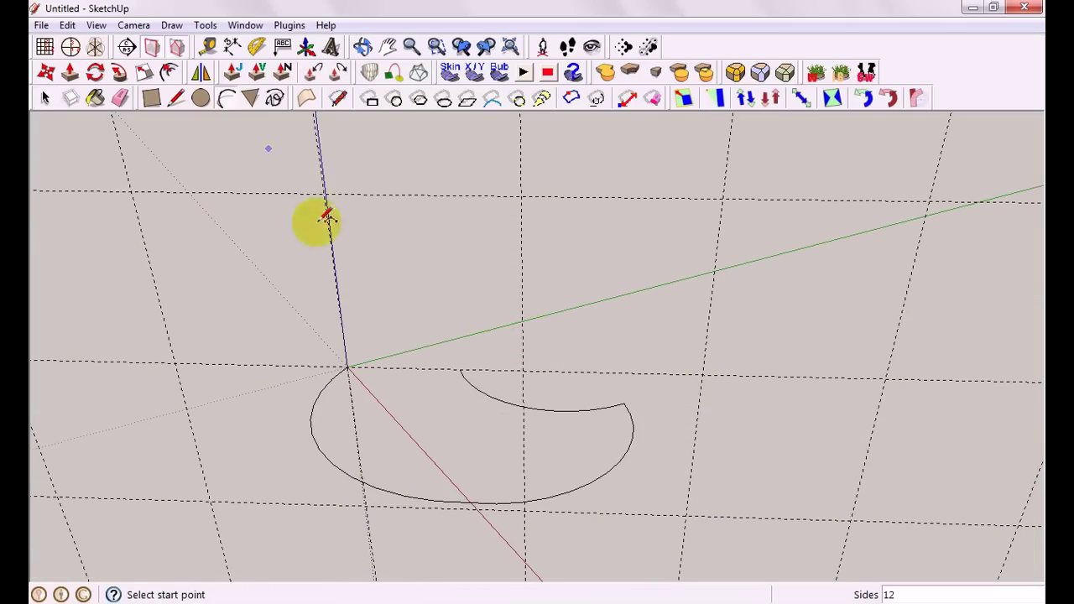
left_click(347, 366)
left_click(459, 369)
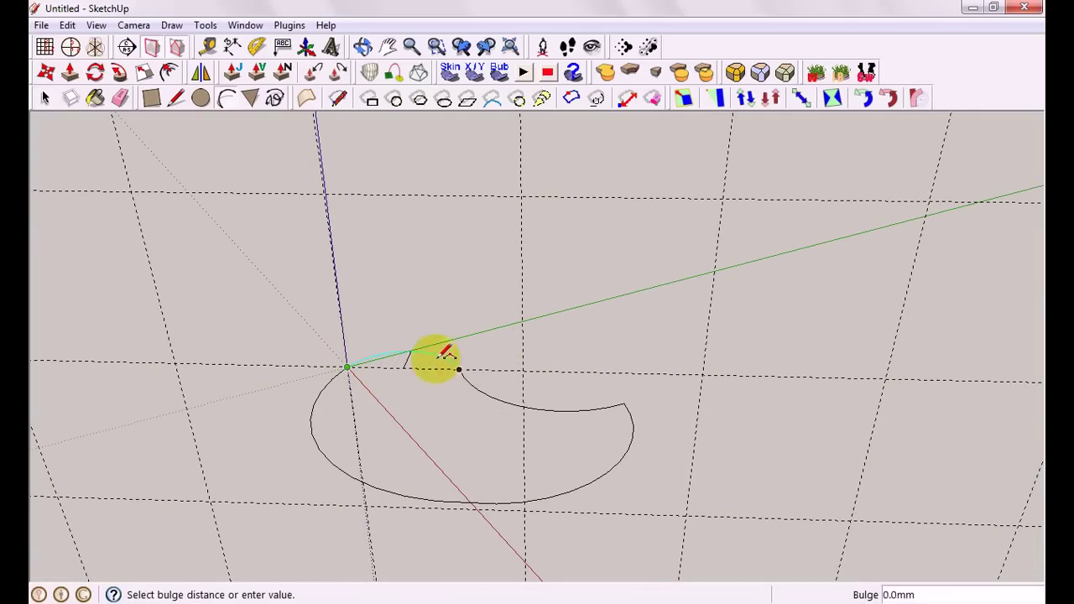
left_click(396, 298)
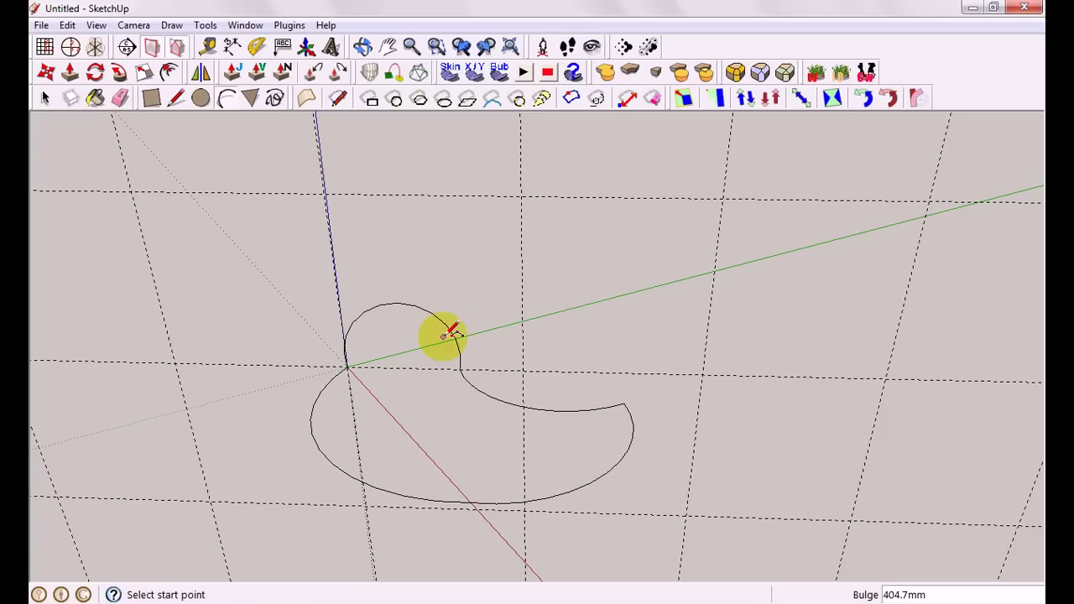
left_click(45, 98)
Delete all WorkPlane construction grids
right_click(647, 241)
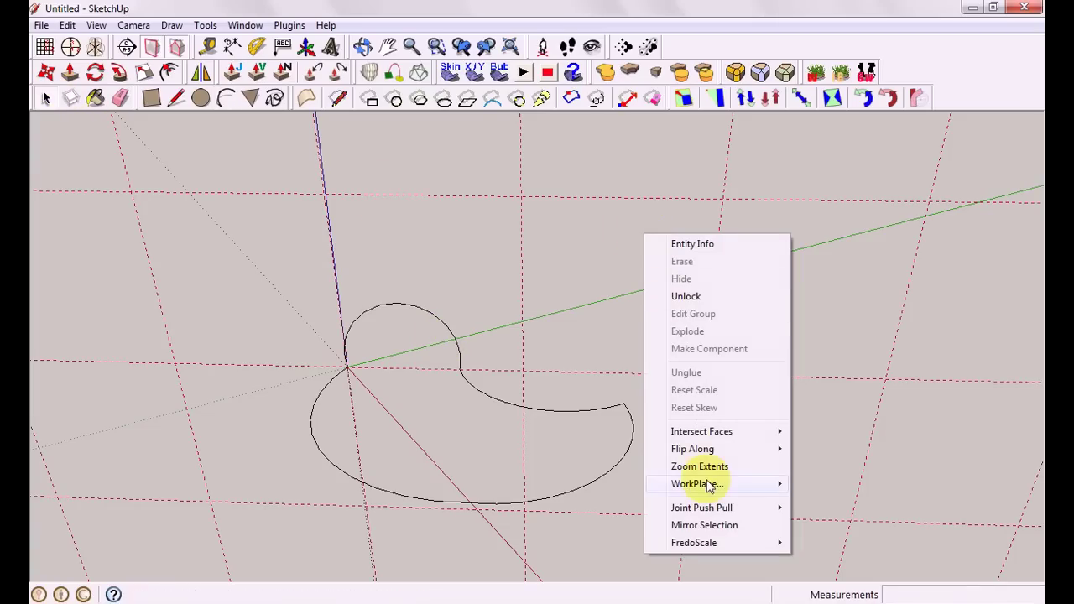
mouse_move(679, 485)
left_click(618, 483)
middle_click_drag(707, 333, 566, 264)
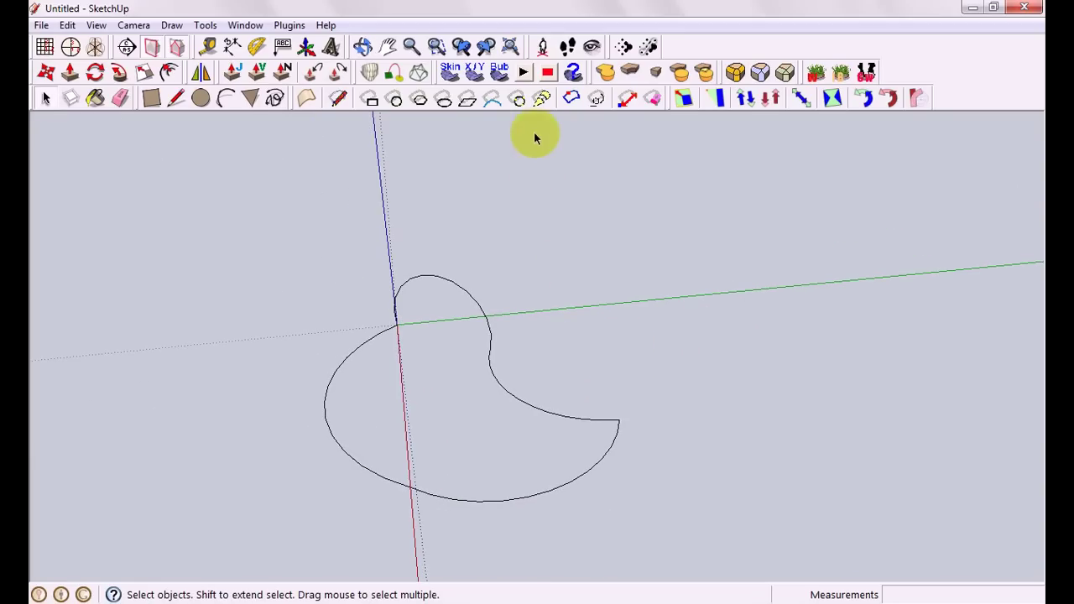
Dismiss the closed-loop warning and select the upright, inner and outer arcs
left_click(452, 74)
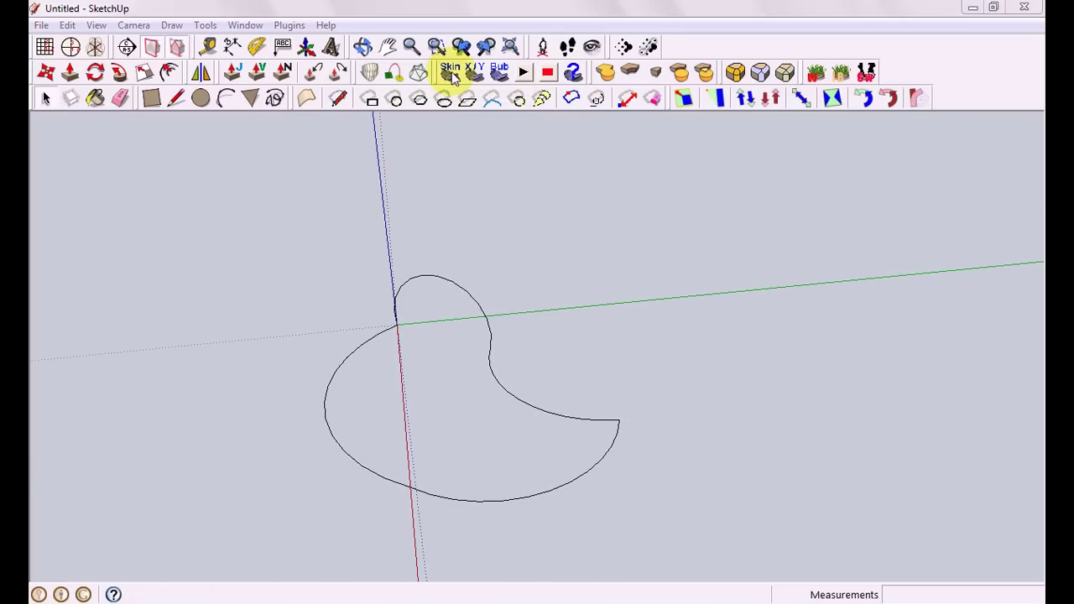
left_click(602, 345)
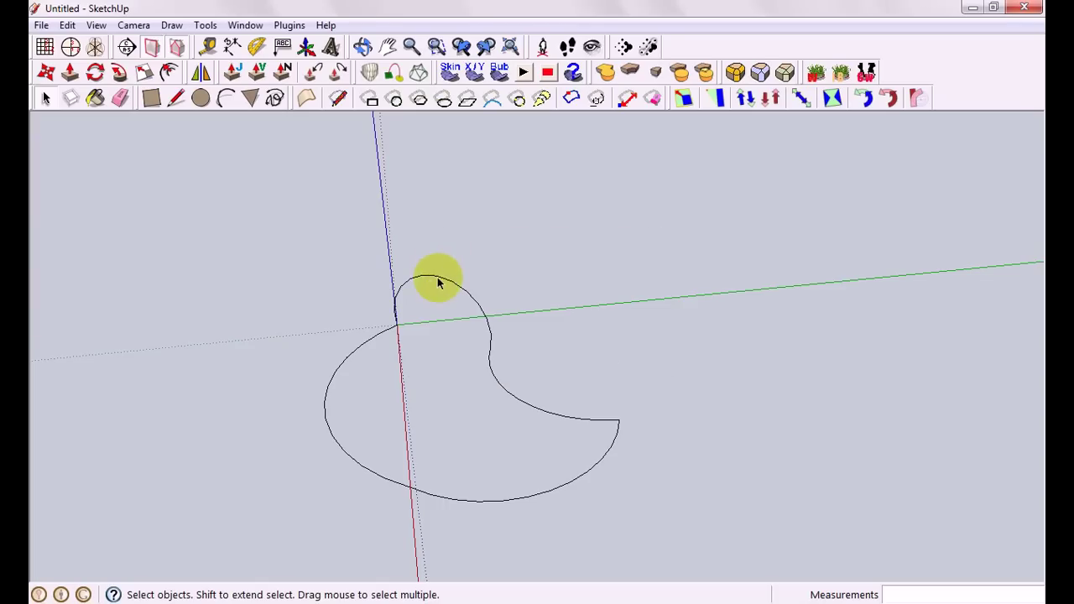
left_click(445, 282)
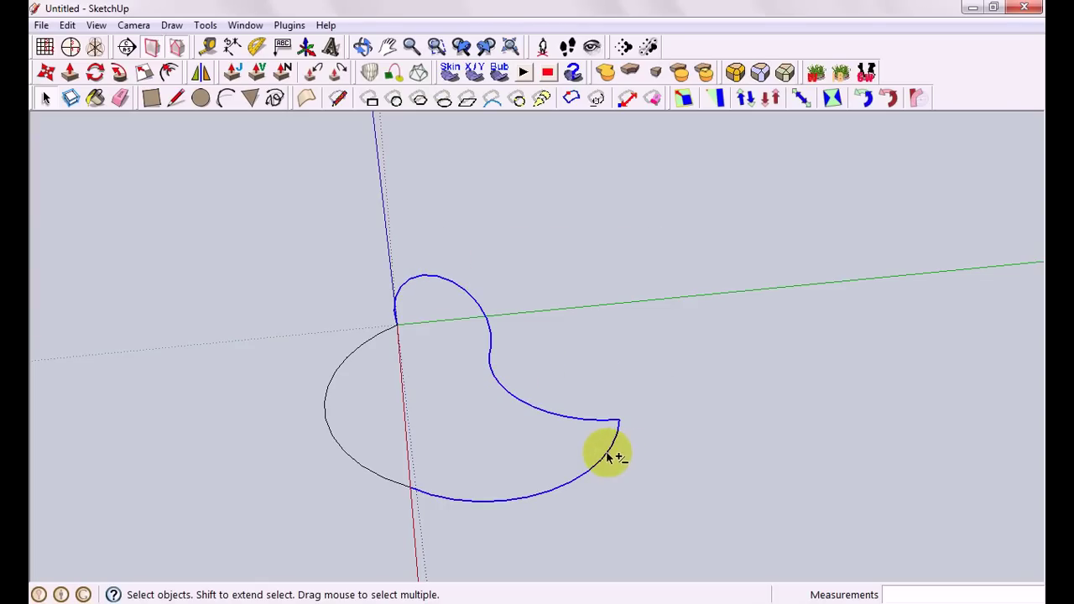
left_click(367, 465, "shift")
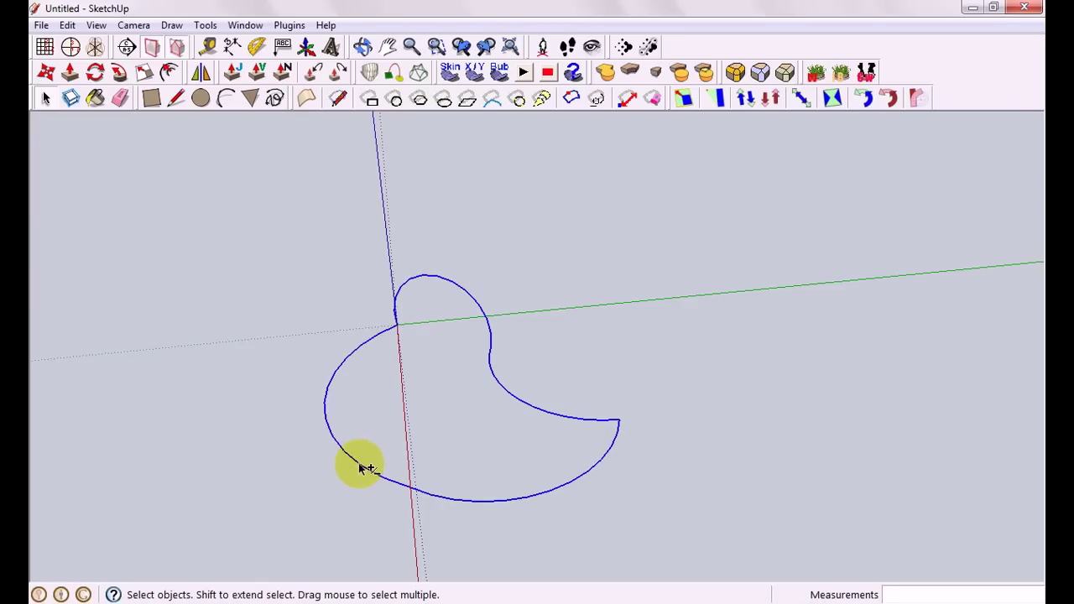
Generate a soap skin over the selected loop with 30 divisions
left_click(453, 73)
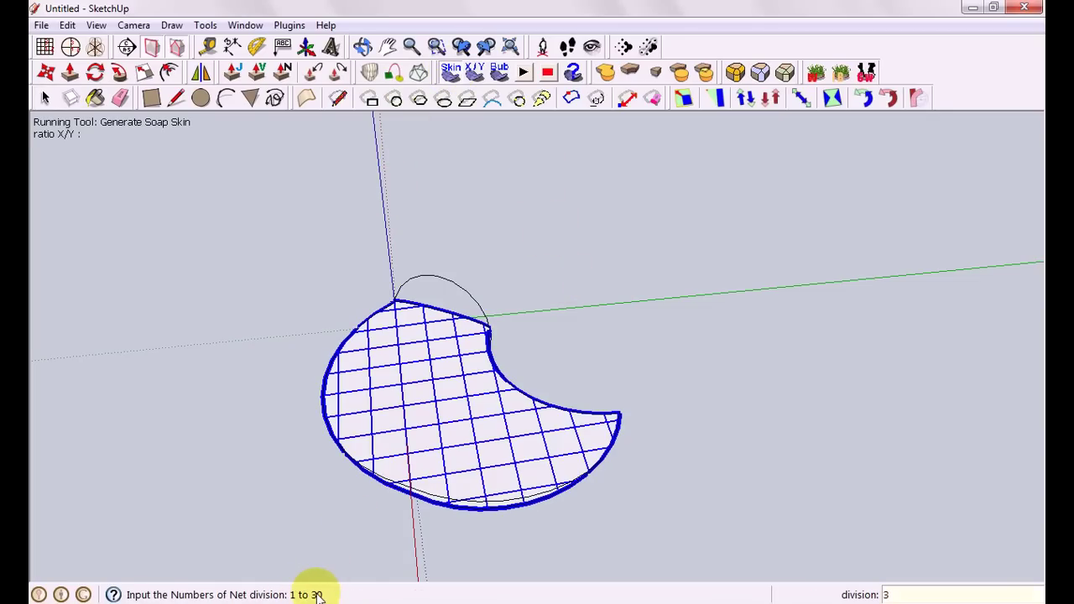
type("30")
key("Return")
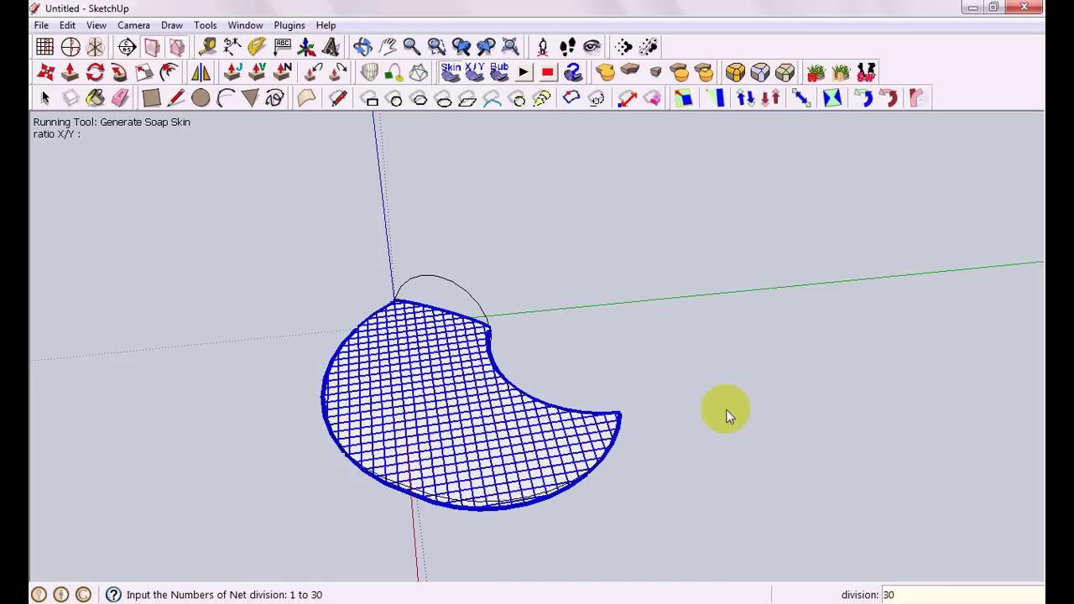
key("Return")
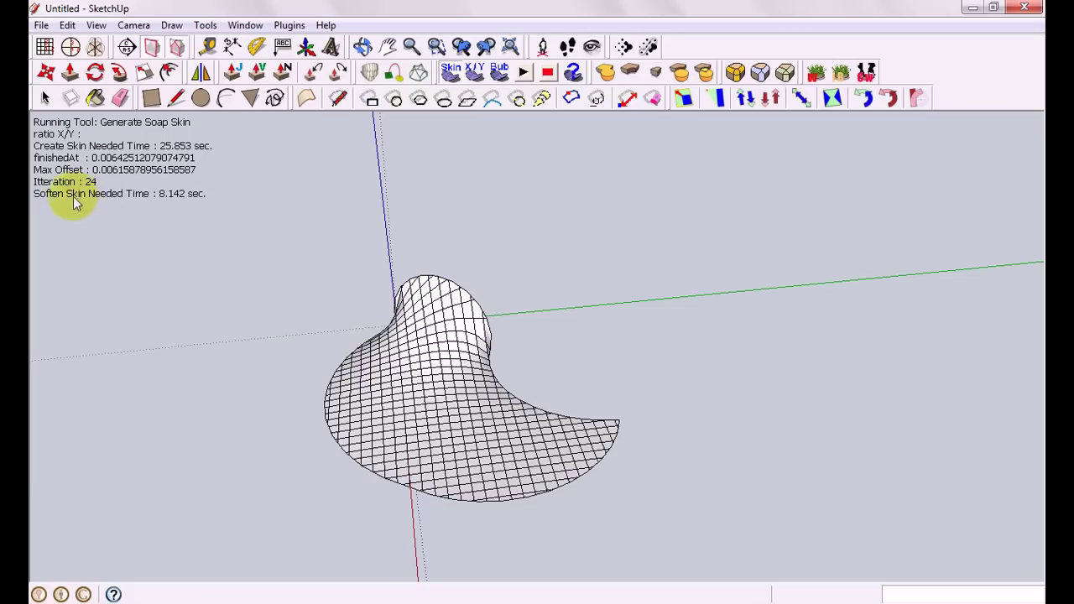
Inflate the skin mesh with Soap Bubble, raising the pressure from 200 to 500
middle_click_drag(712, 389, 334, 253)
middle_click_drag(528, 402, 568, 525)
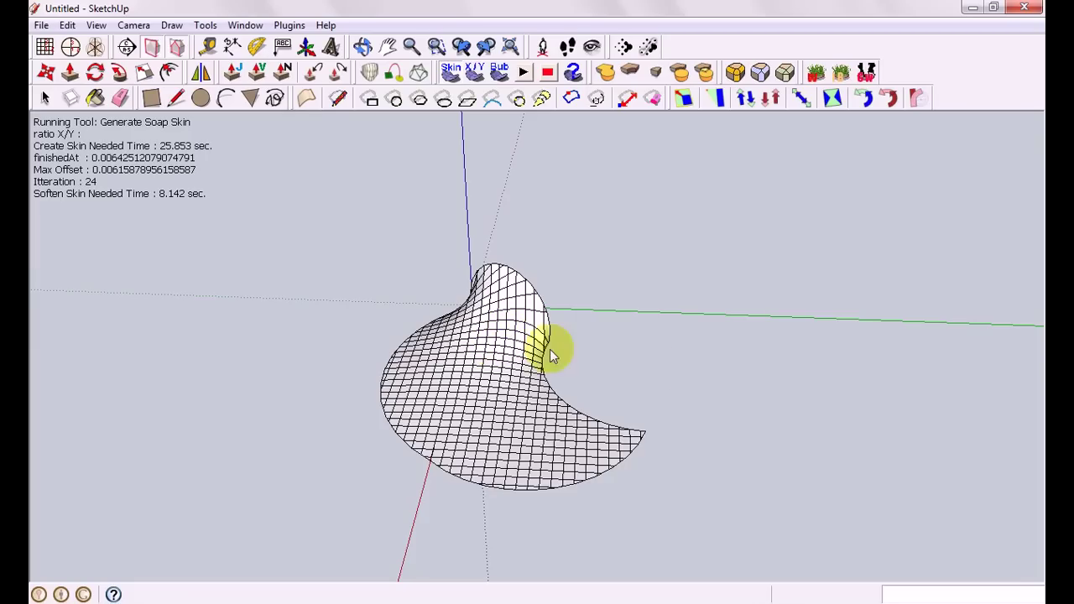
left_click(46, 97)
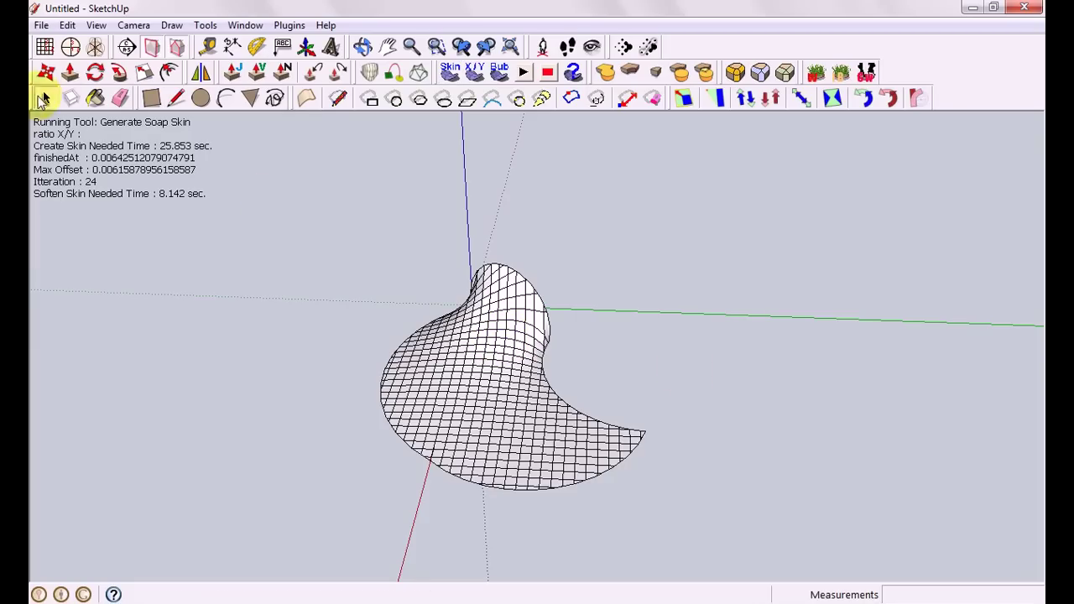
left_click(481, 370)
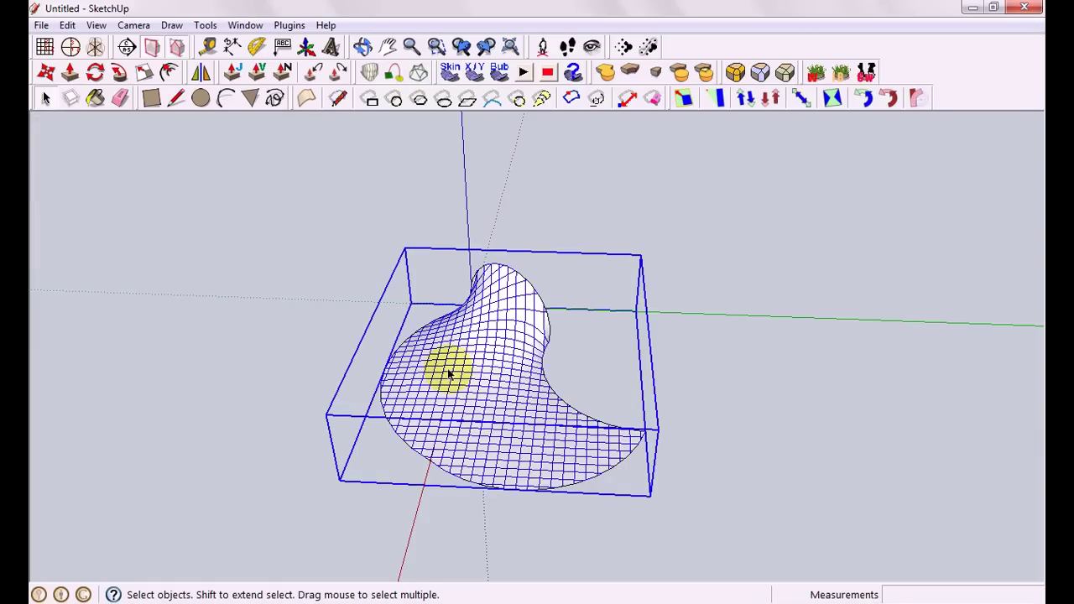
left_click(501, 73)
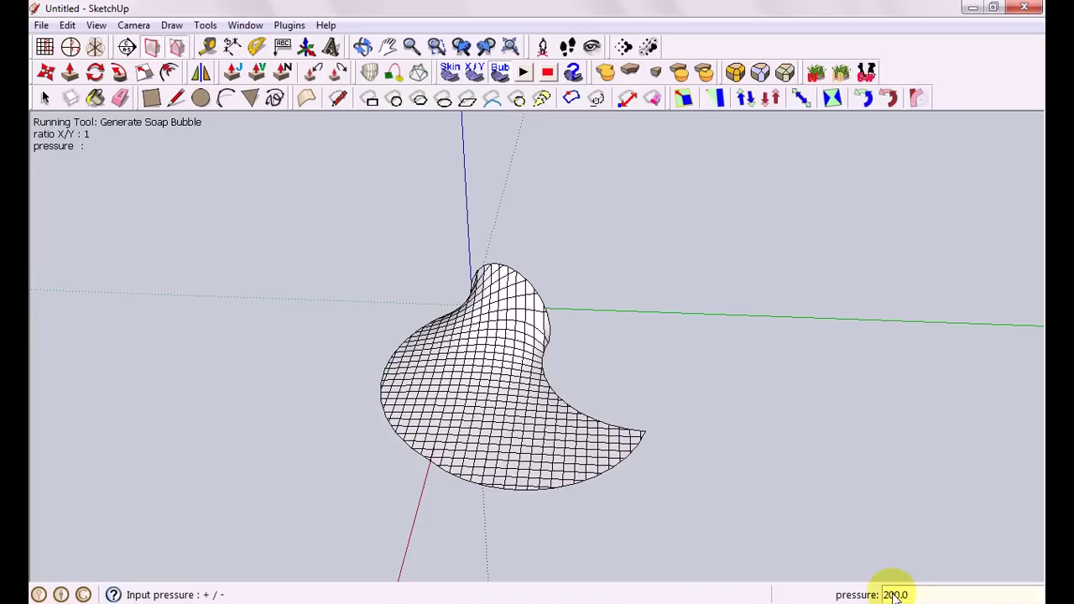
key("Return")
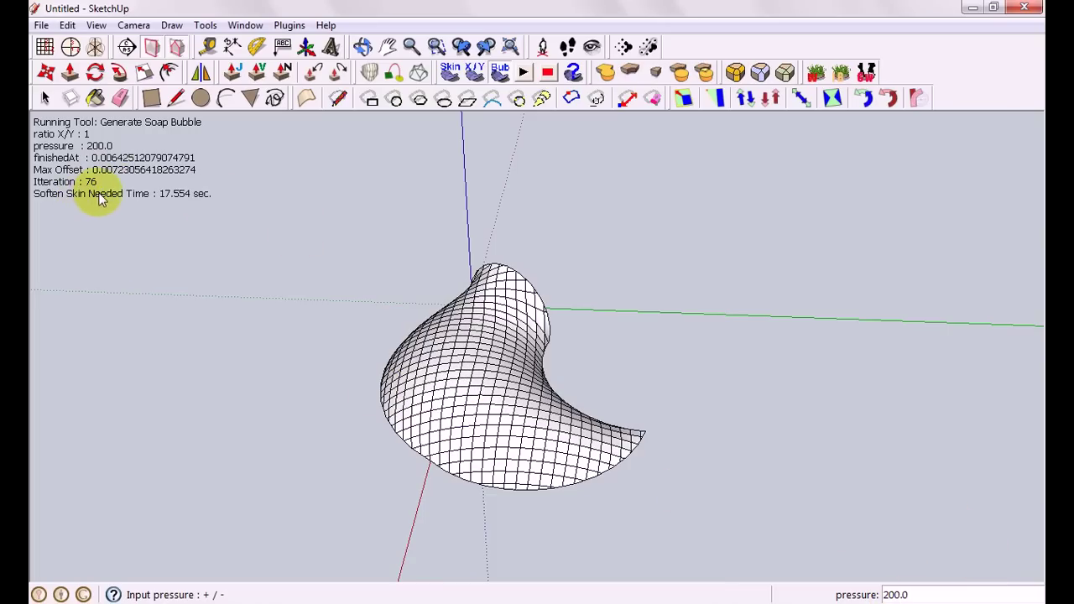
middle_click_drag(730, 480, 750, 453)
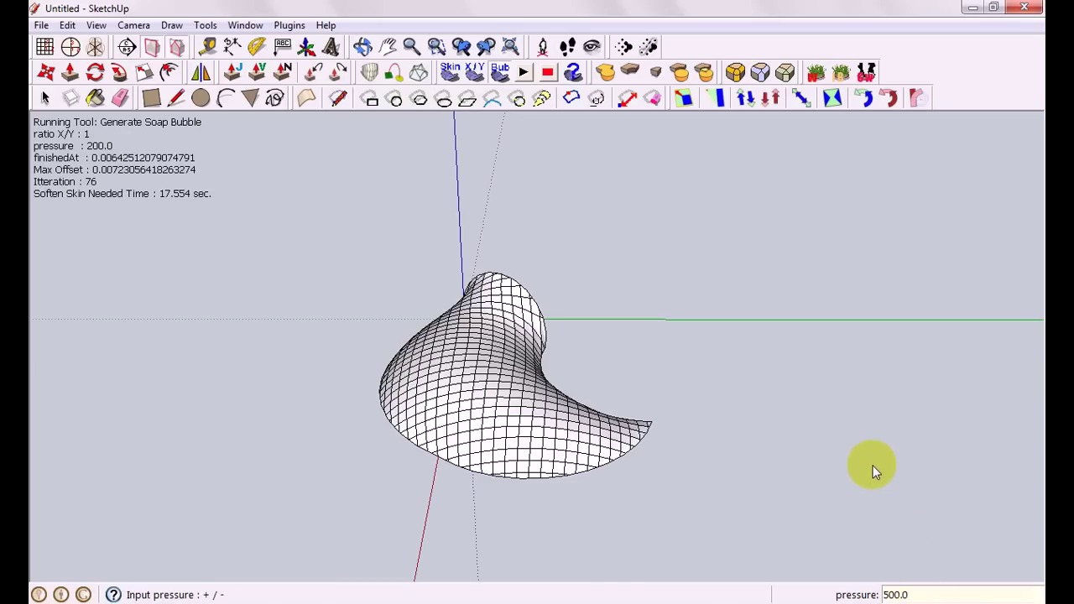
key("Return")
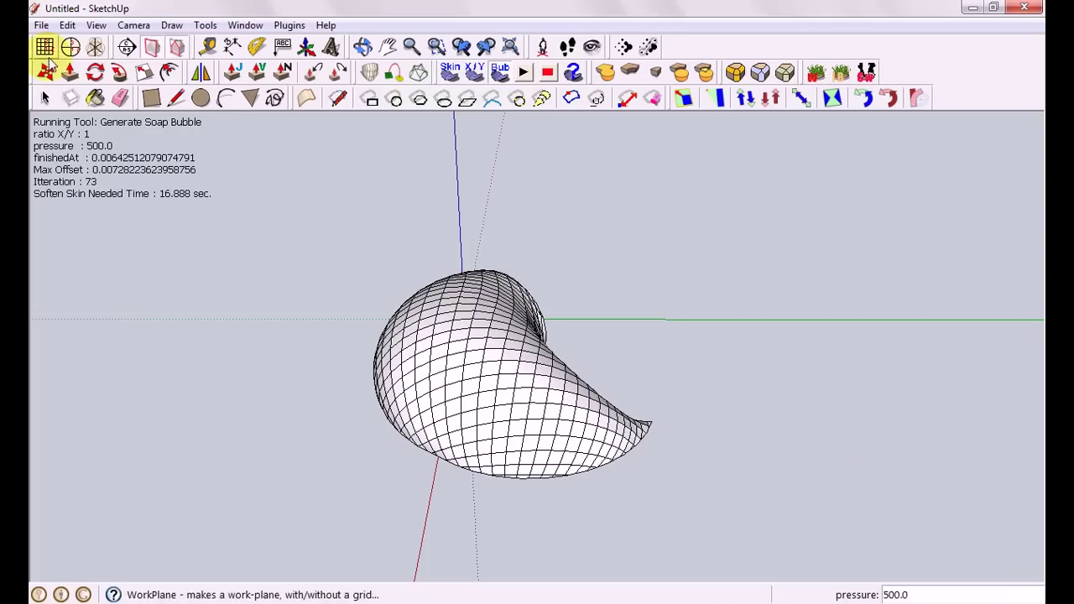
left_click(46, 98)
Box-select the soap-bubble mesh and delete it
middle_click_drag(583, 303, 411, 250)
left_click_drag(329, 235, 707, 499)
key("Delete")
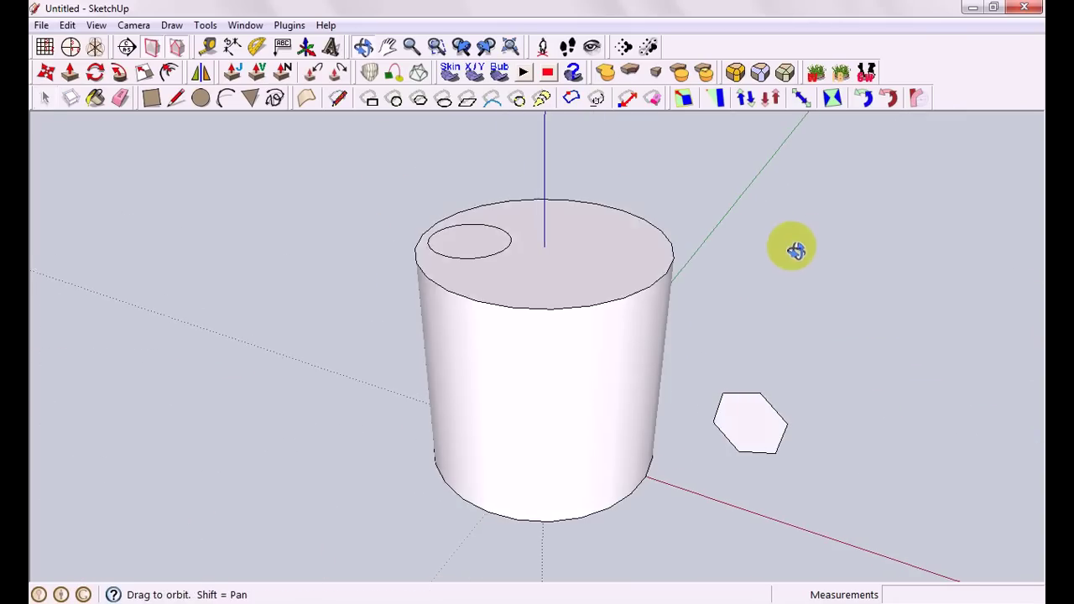
Push the small top circle 1184.5mm down into the cylinder to make a hole
middle_click_drag(791, 245, 780, 264)
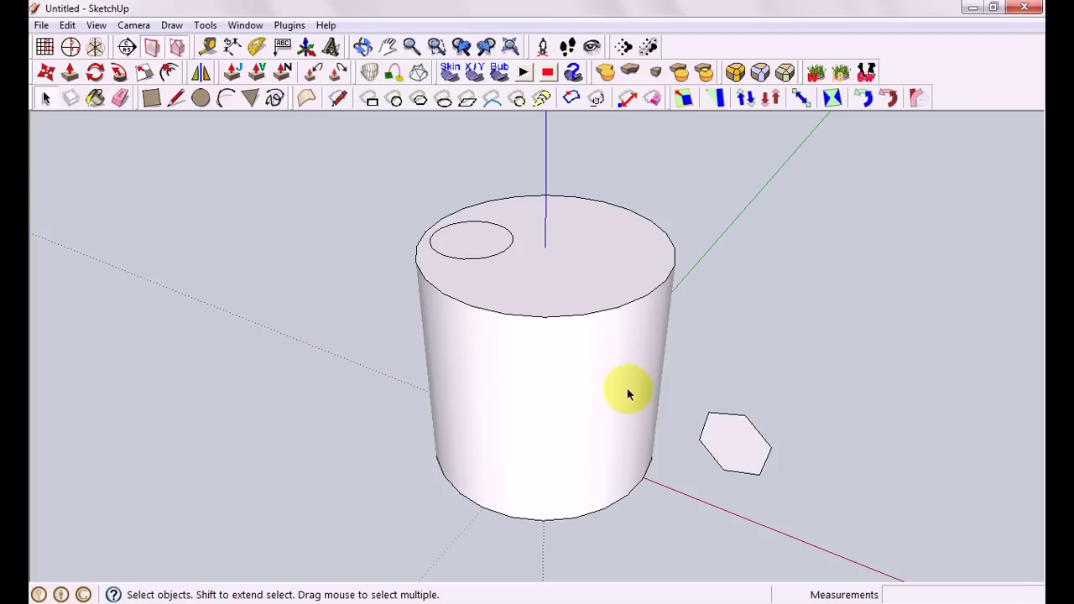
middle_click_drag(571, 293, 582, 325)
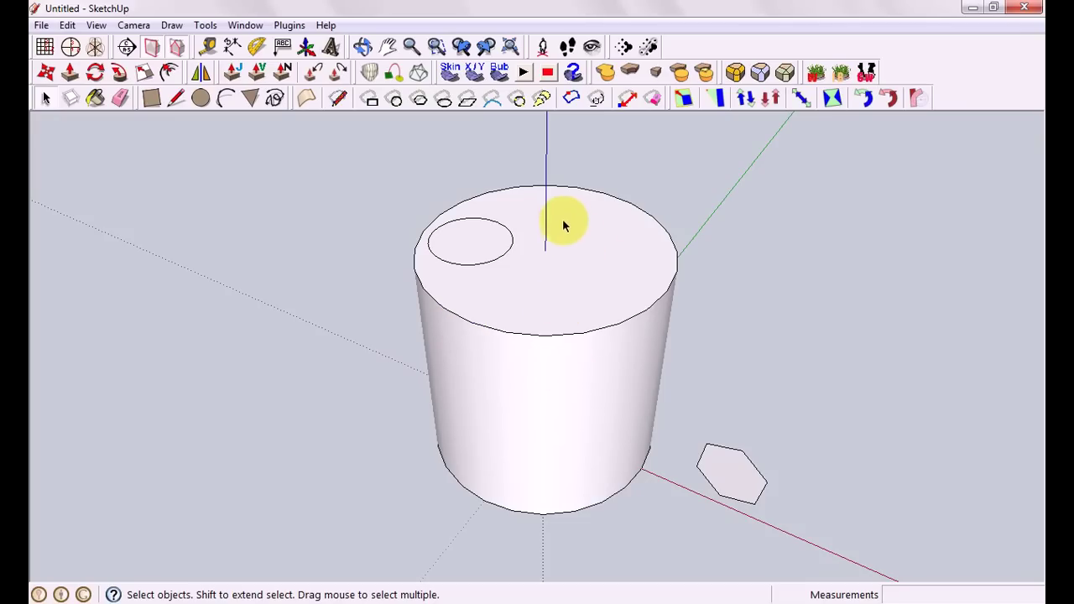
middle_click_drag(576, 498, 518, 239)
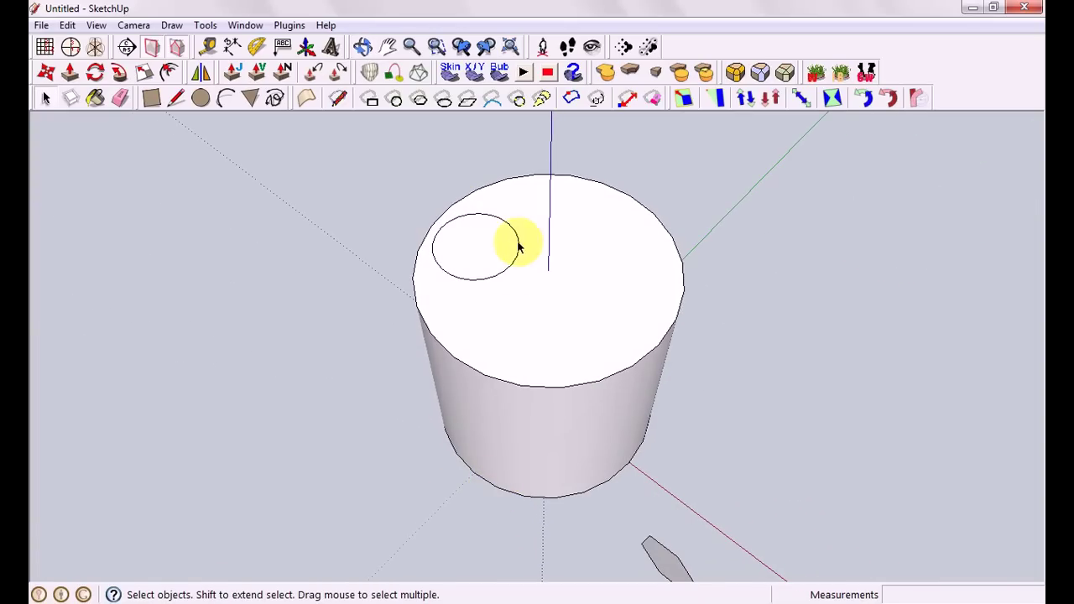
left_click(70, 72)
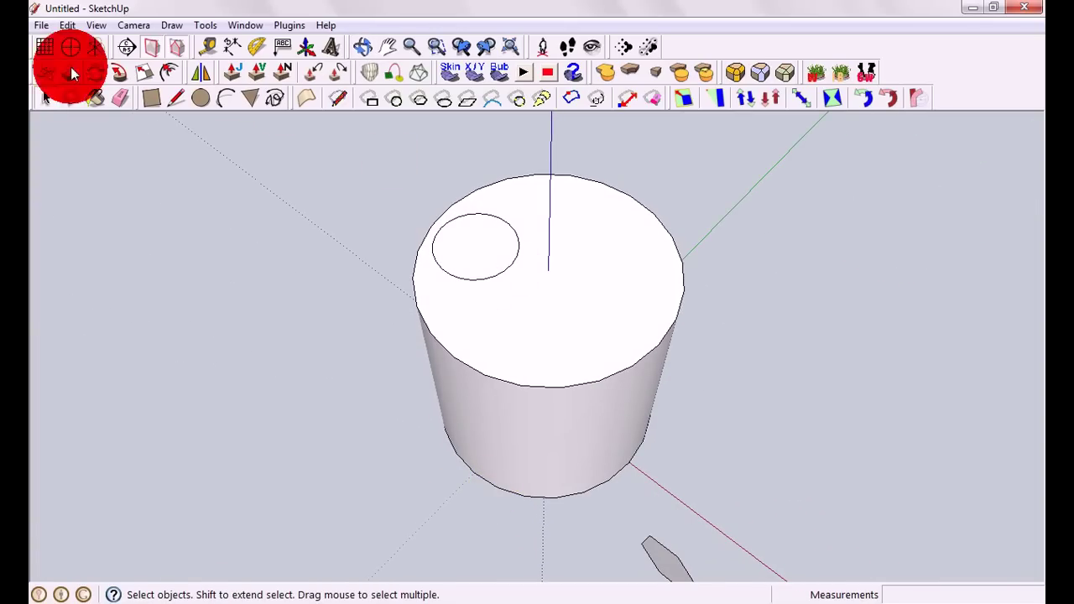
left_click(473, 252)
left_click(491, 479)
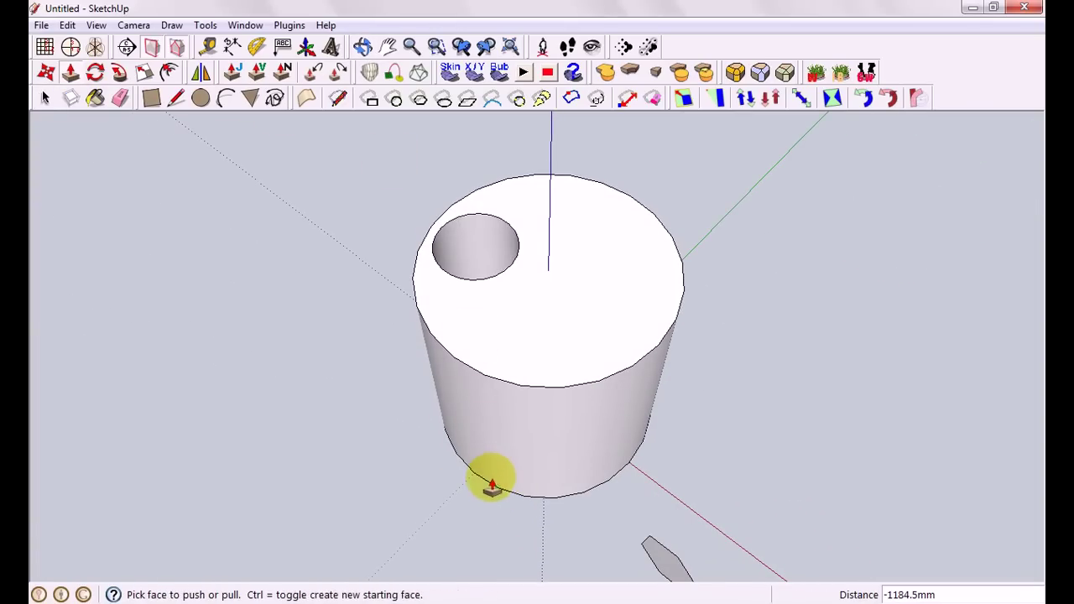
middle_click_drag(492, 479, 639, 267)
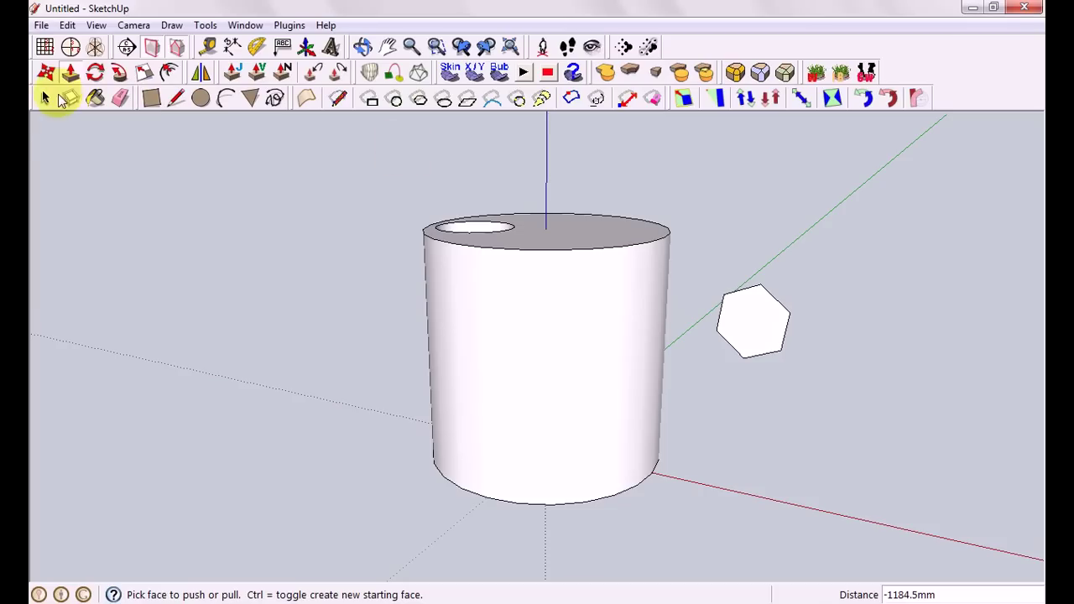
left_click(45, 99)
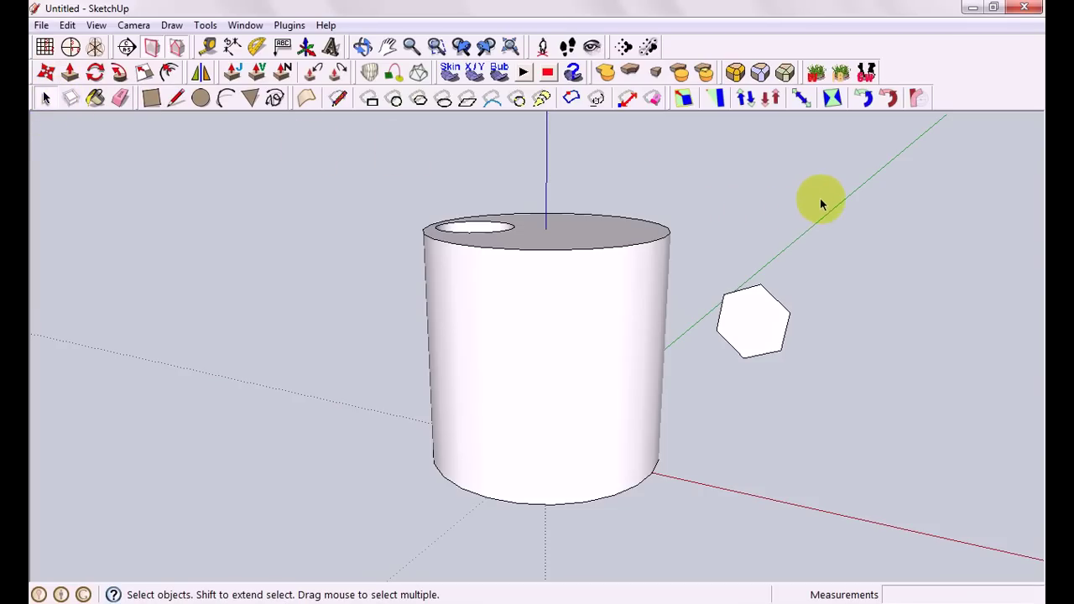
Push/Pull the hexagon out into a long hexagonal prism beside the cylinder
middle_click_drag(820, 203, 753, 242)
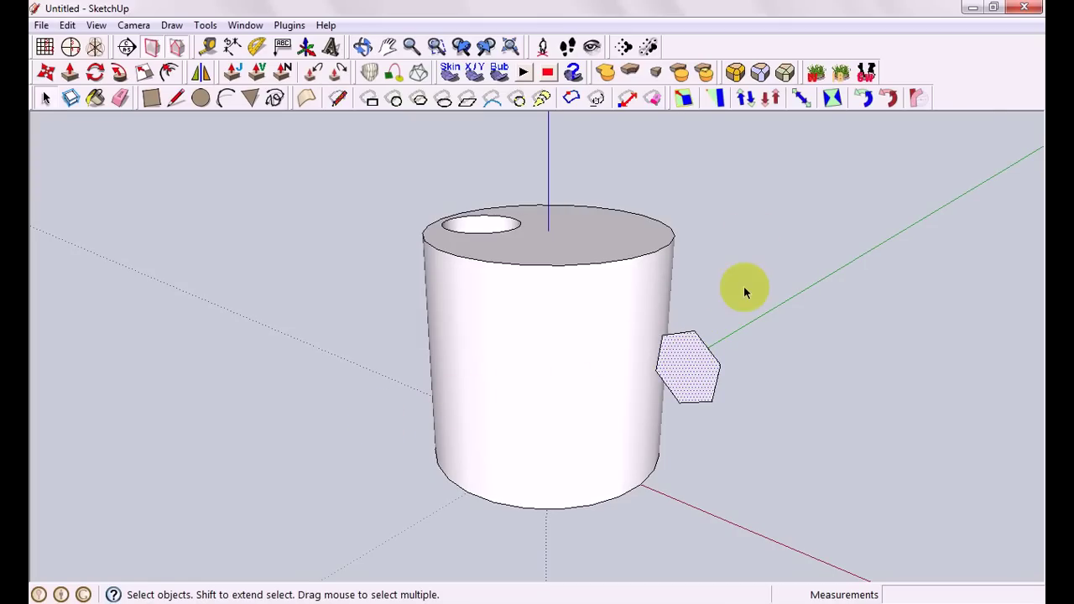
middle_click_drag(871, 357, 405, 360)
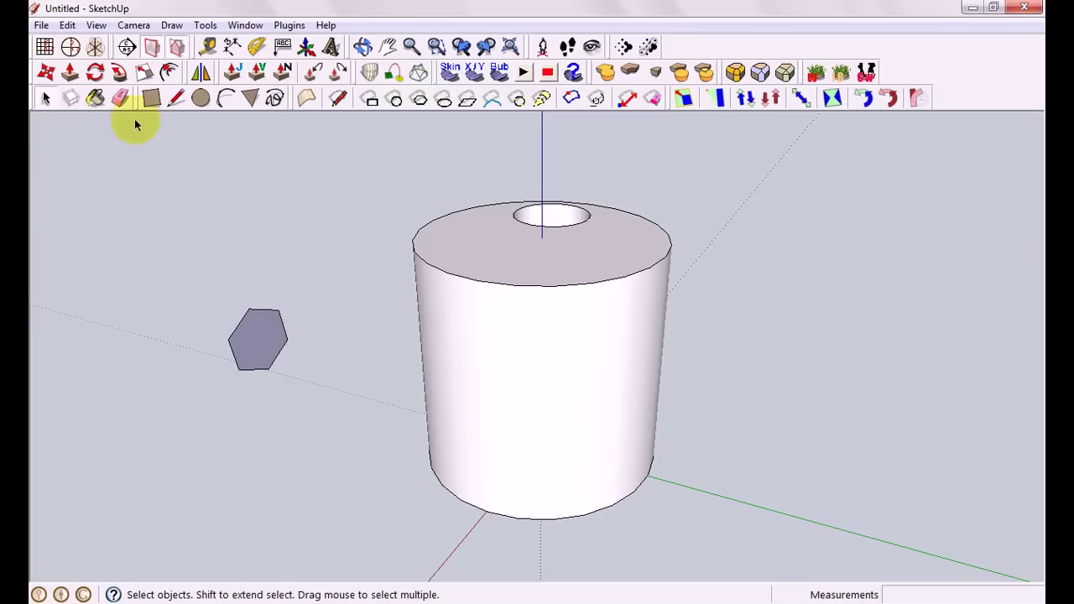
left_click(70, 72)
left_click_drag(252, 337, 699, 444)
left_click(46, 99)
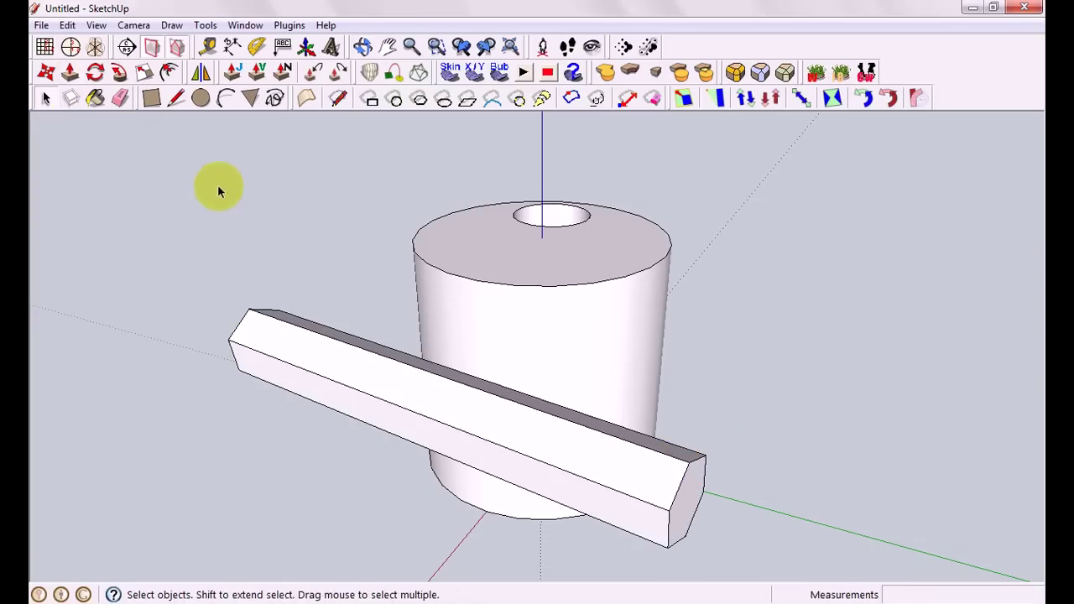
Make the cylinder one group and the hexagonal prism a separate group
middle_click_drag(219, 185, 612, 294)
left_click(593, 296)
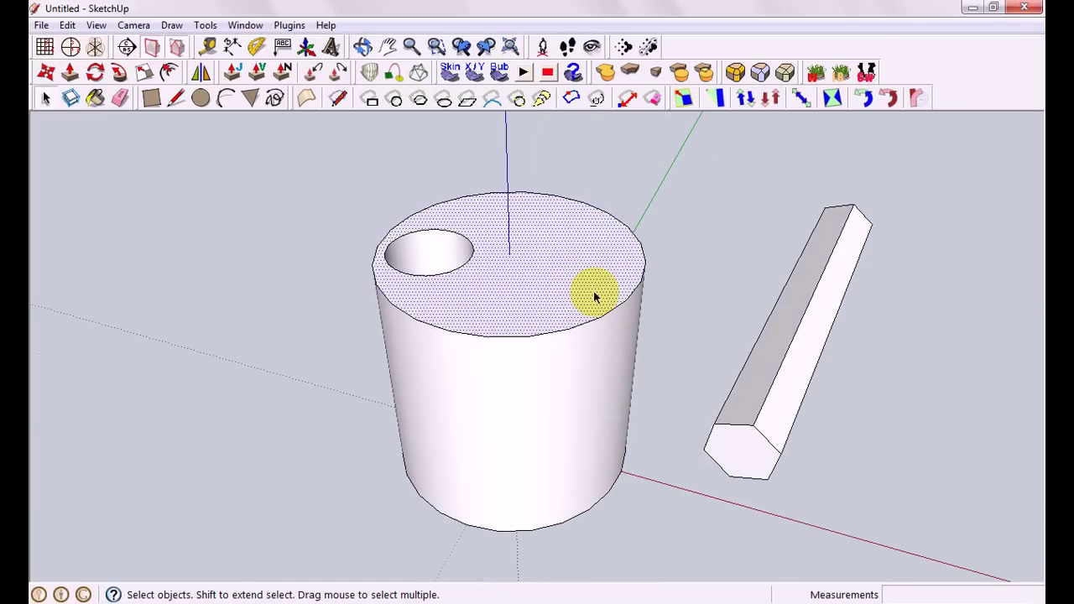
triple_click(590, 359)
right_click(559, 277)
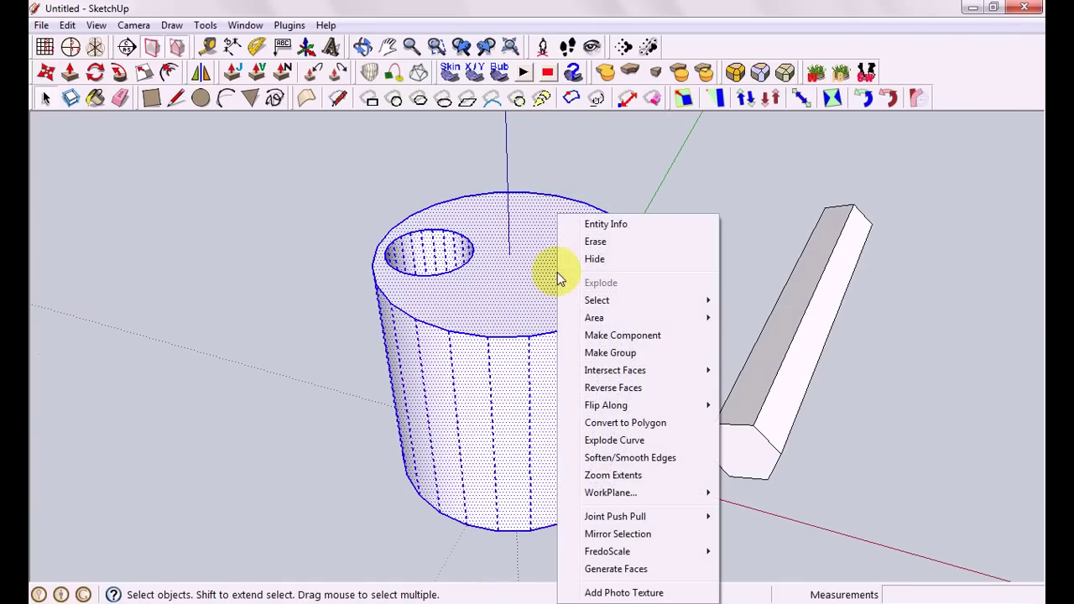
left_click(612, 352)
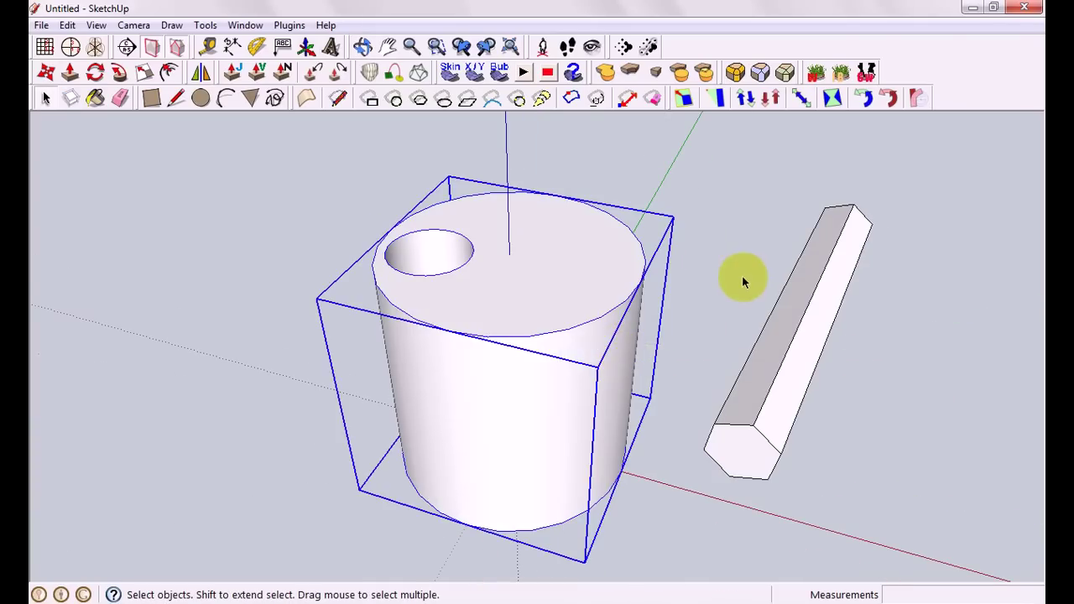
triple_click(785, 320)
right_click(789, 329)
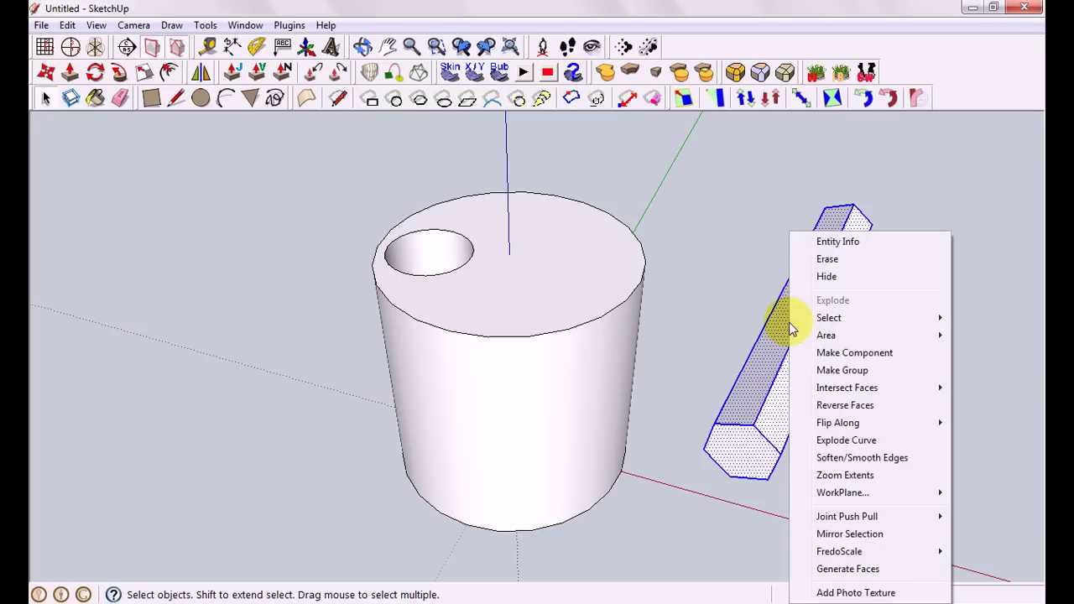
left_click(831, 370)
left_click(716, 263)
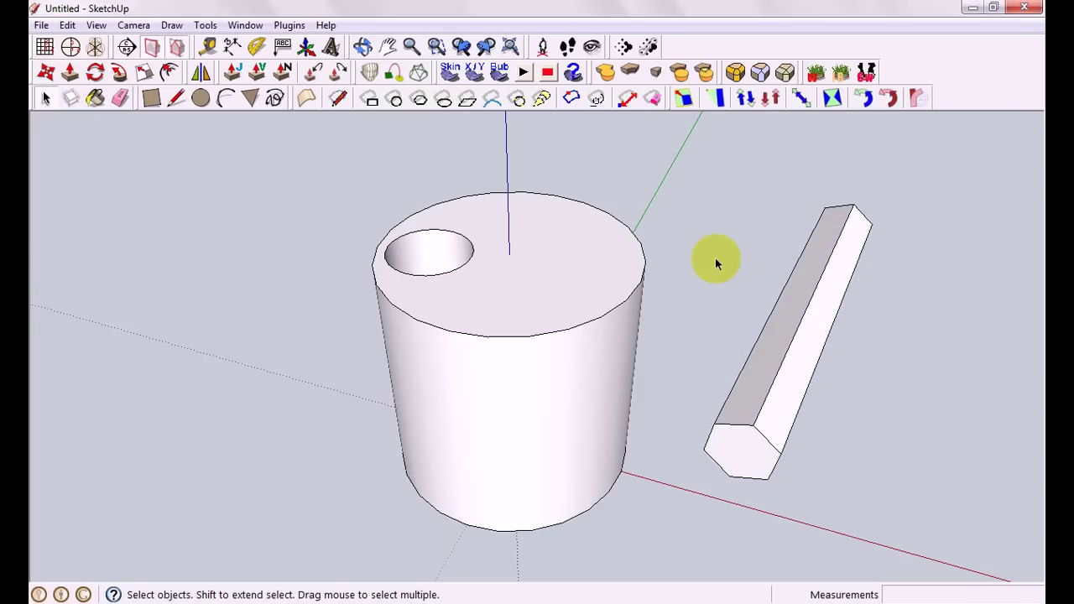
middle_click_drag(720, 261, 309, 231)
Move the prism group lower and sideways until it pierces the cylinder's side wall
left_click(46, 72)
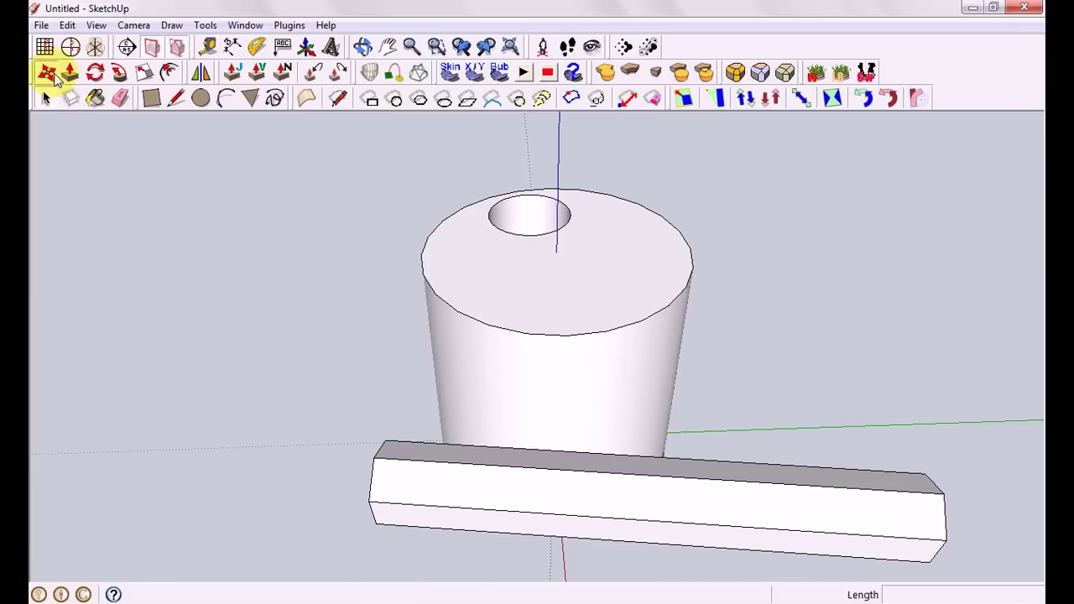
left_click(583, 499)
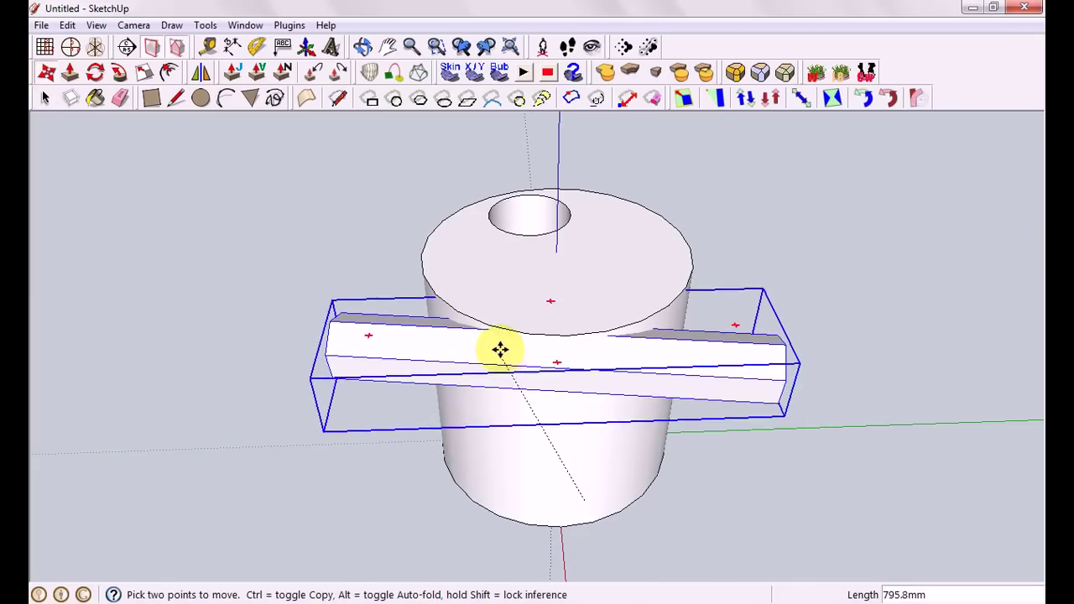
left_click(499, 350)
middle_click_drag(498, 350, 643, 293)
left_click(643, 293)
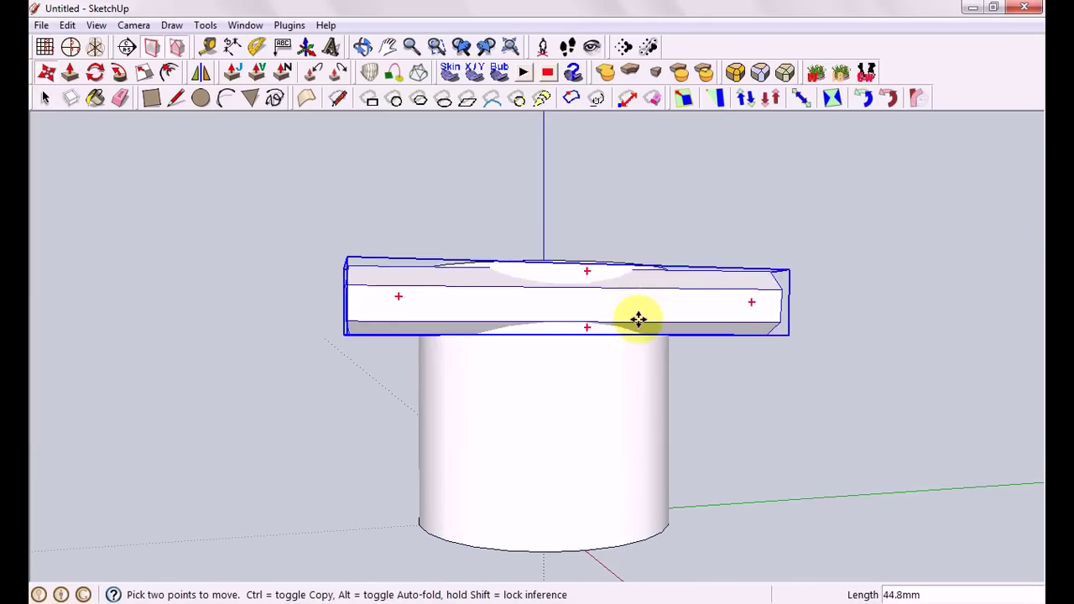
left_click(638, 356)
middle_click_drag(637, 356, 693, 448)
left_click(573, 419)
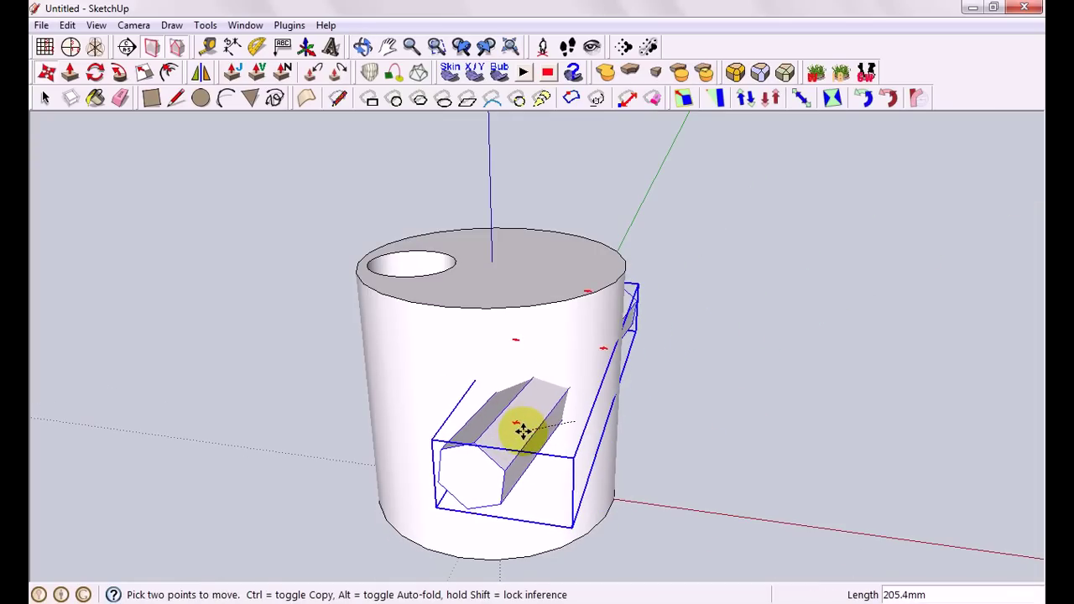
left_click(528, 427)
middle_click_drag(767, 344, 755, 399)
left_click(44, 96)
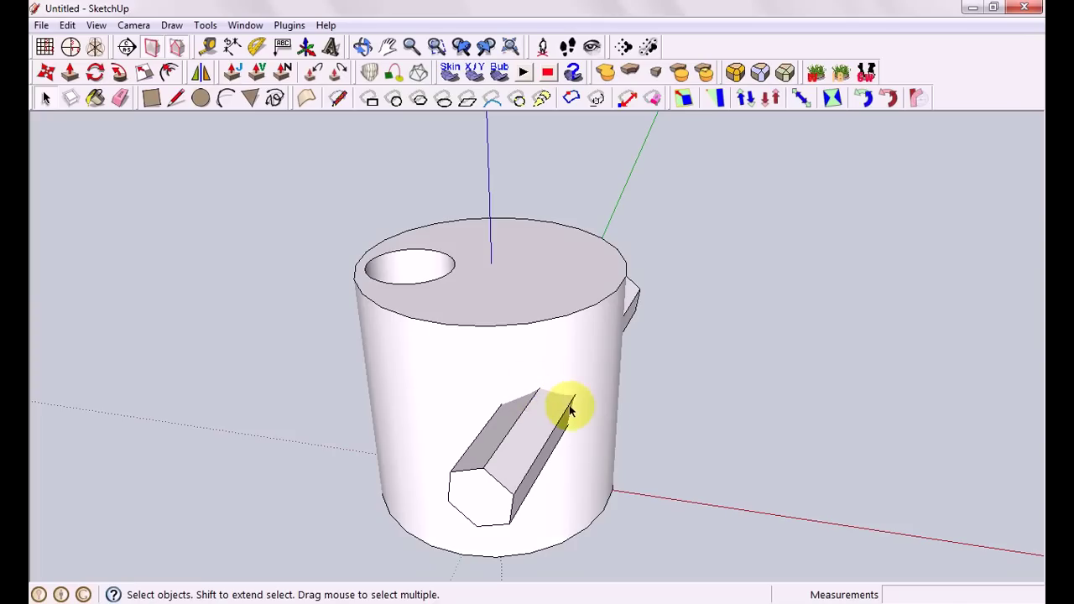
middle_click_drag(752, 379, 624, 330)
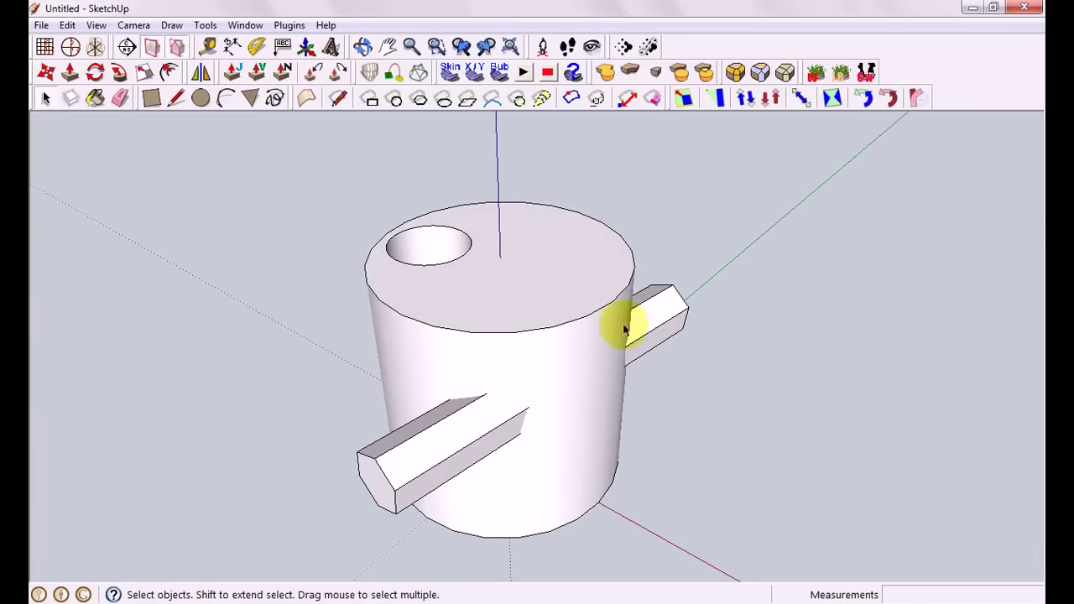
Run the solid Union, picking the cylinder and then the front hexagonal bar
left_click(605, 73)
left_click(470, 297)
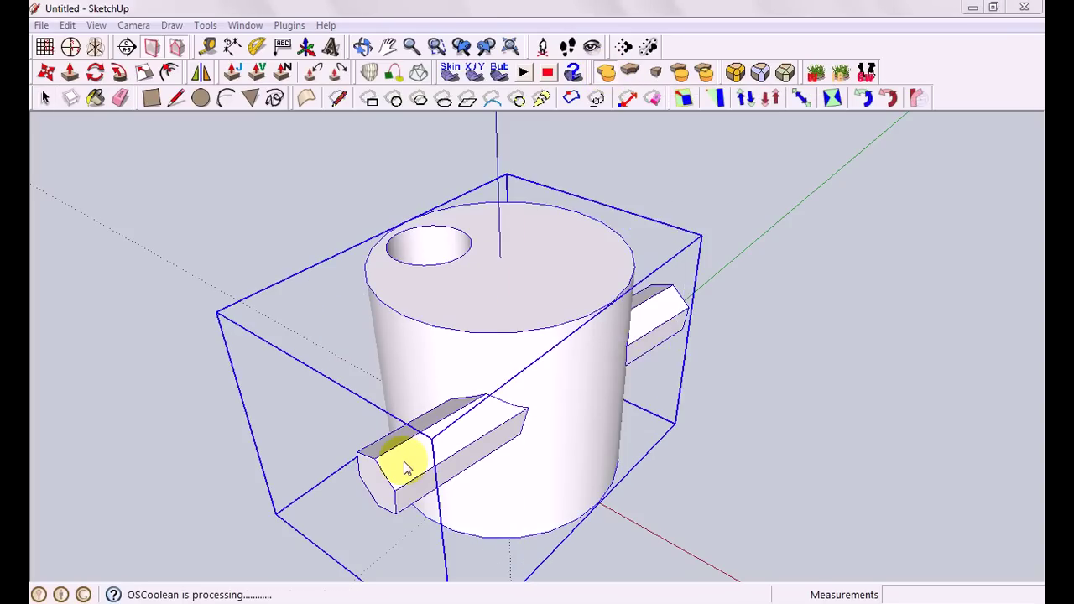
left_click(535, 372)
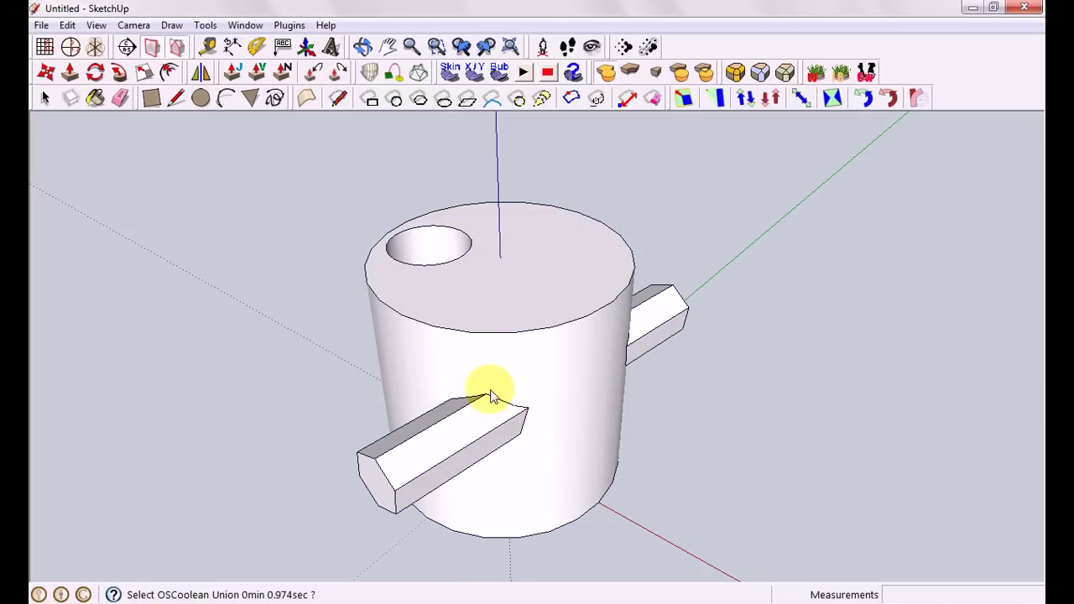
left_click(429, 447)
left_click(803, 456)
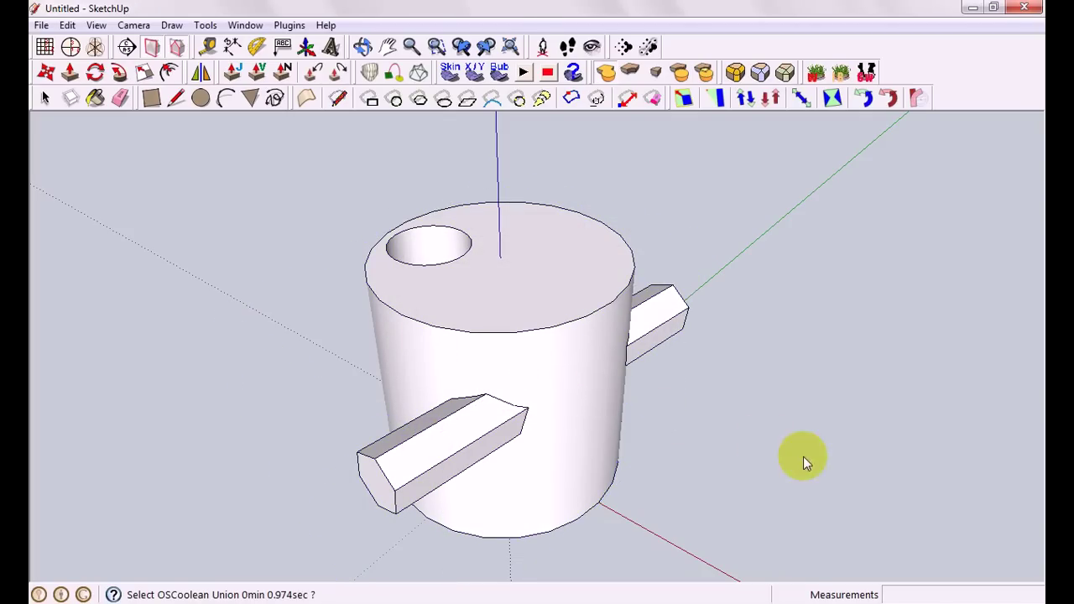
Repeat the union so the front hexagonal bar fuses into the cylinder
left_click(608, 472)
left_click(721, 480)
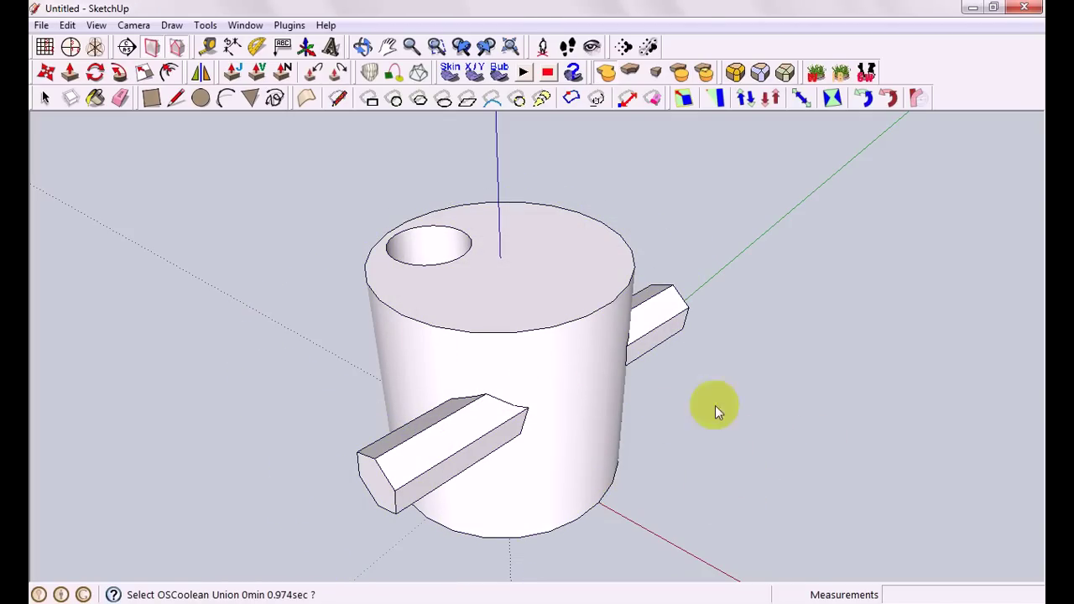
left_click(678, 307)
left_click(708, 325)
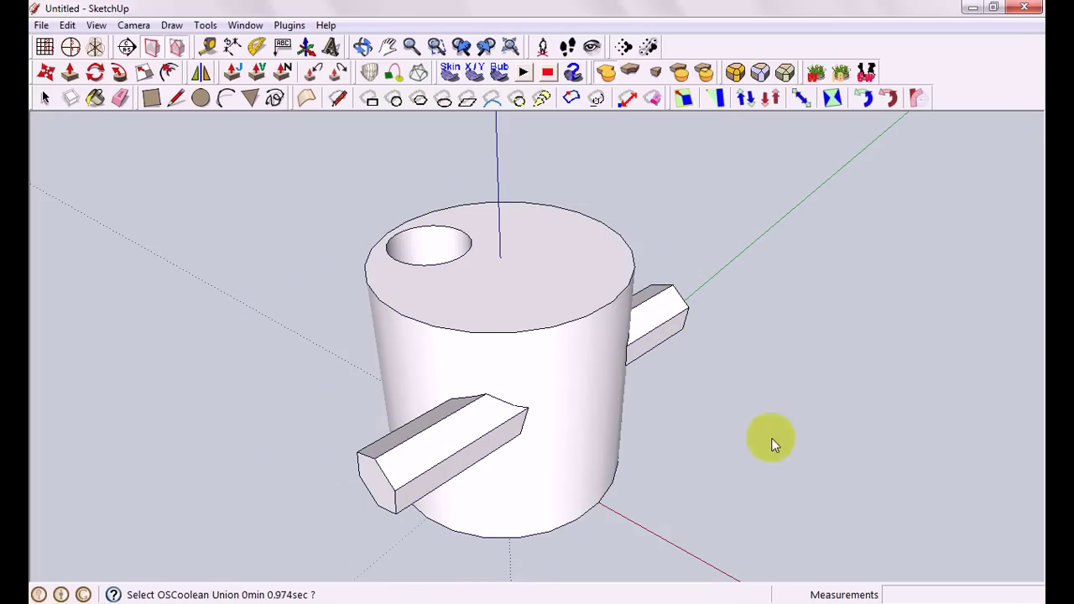
left_click(582, 391)
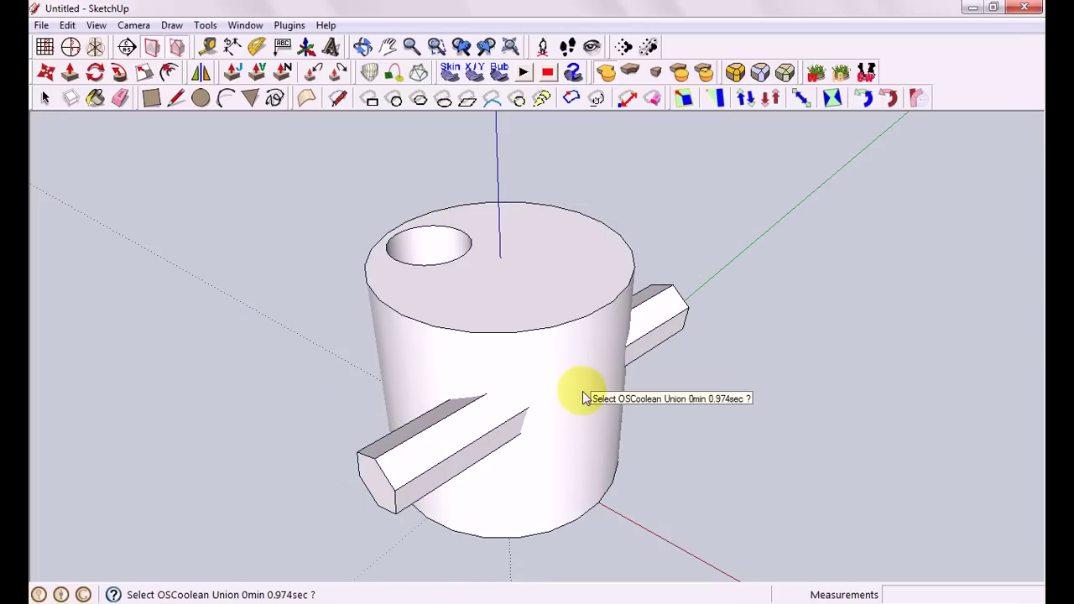
left_click(53, 99)
left_click(226, 207)
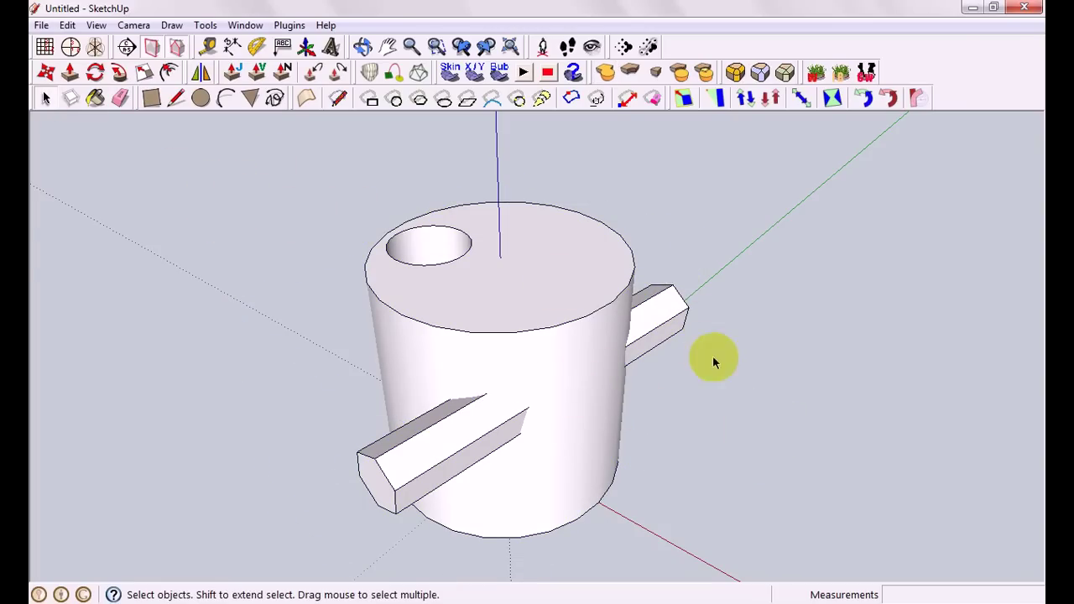
middle_click_drag(713, 356, 734, 306)
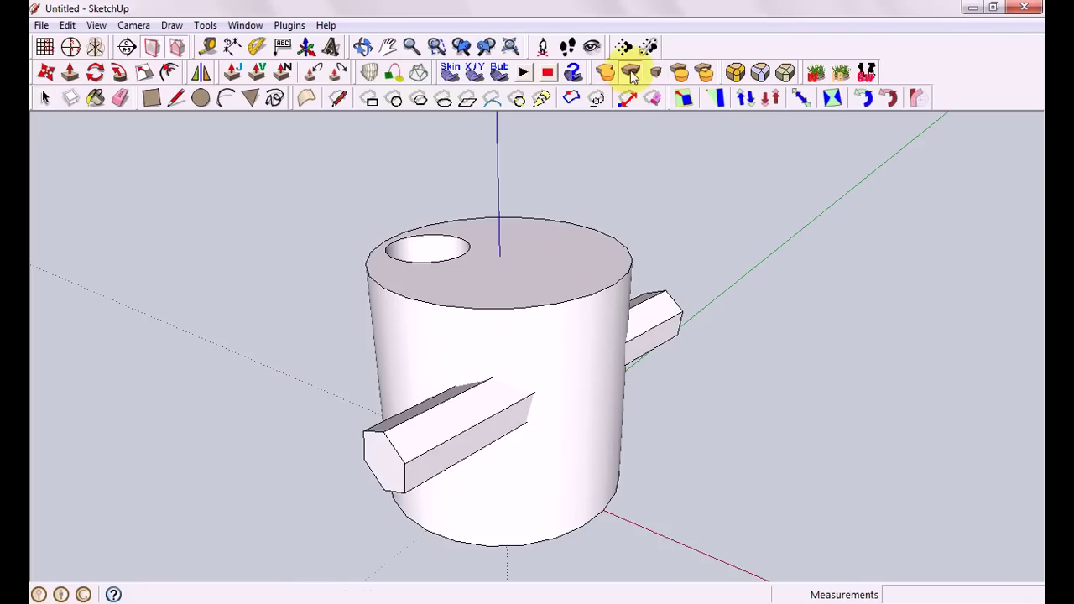
Subtract the hexagonal bar from the cylinder to cut a hexagonal hole through its side
left_click(471, 293)
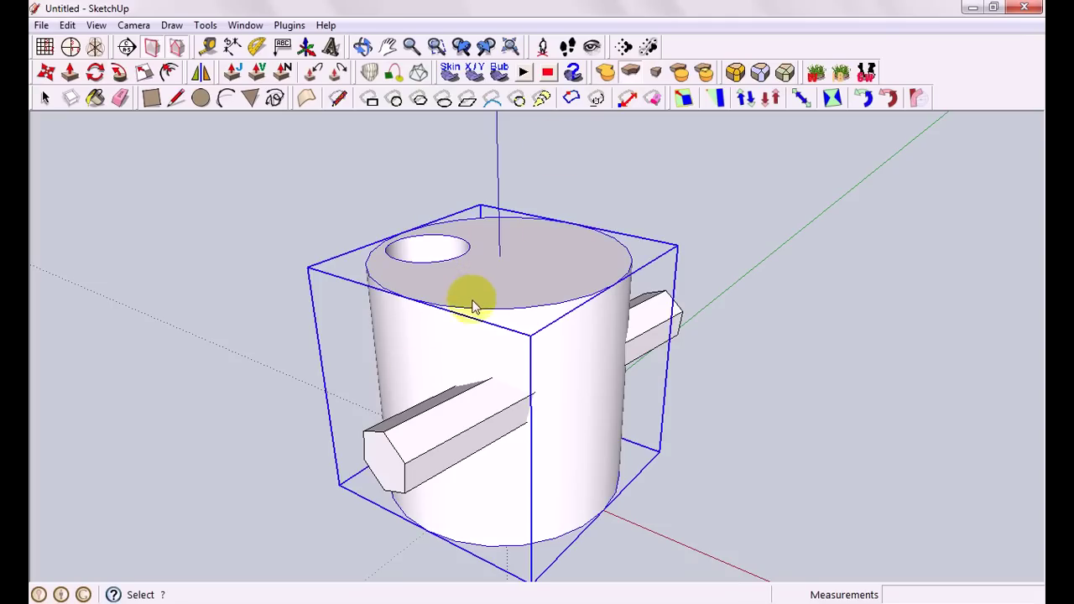
left_click(407, 450)
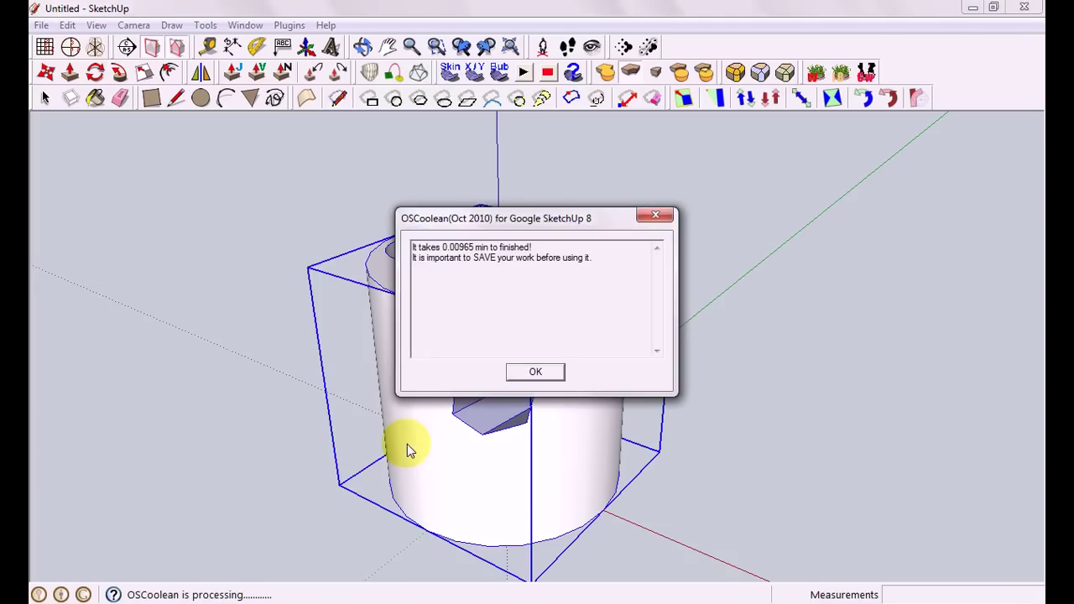
left_click(533, 371)
middle_click_drag(442, 426, 511, 439)
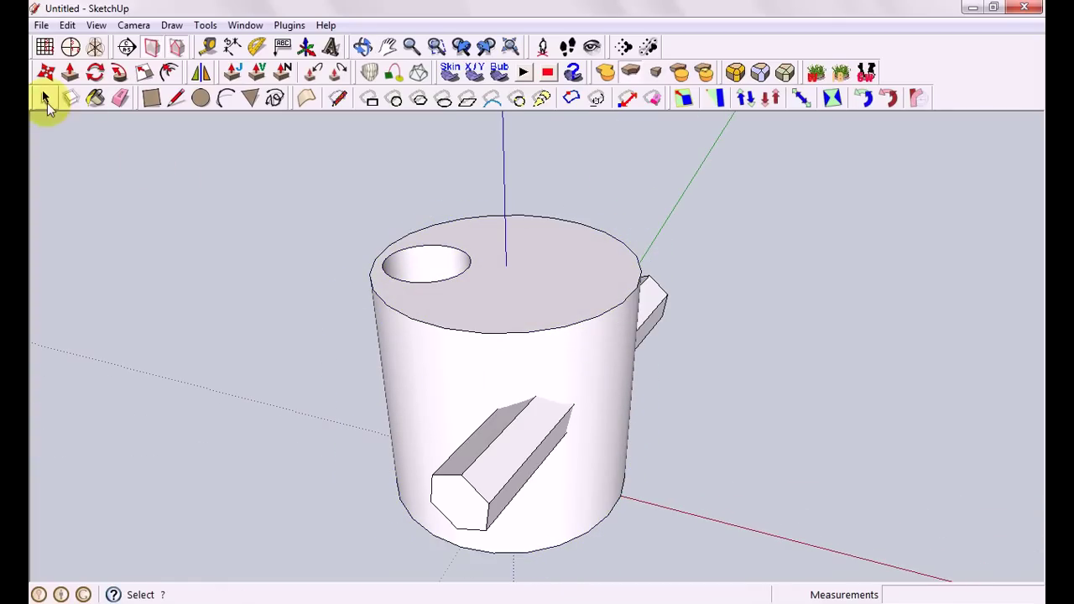
Try an Intersect on the cylinder and bar, undo it with Ctrl+Z, and select the bar
left_click(45, 99)
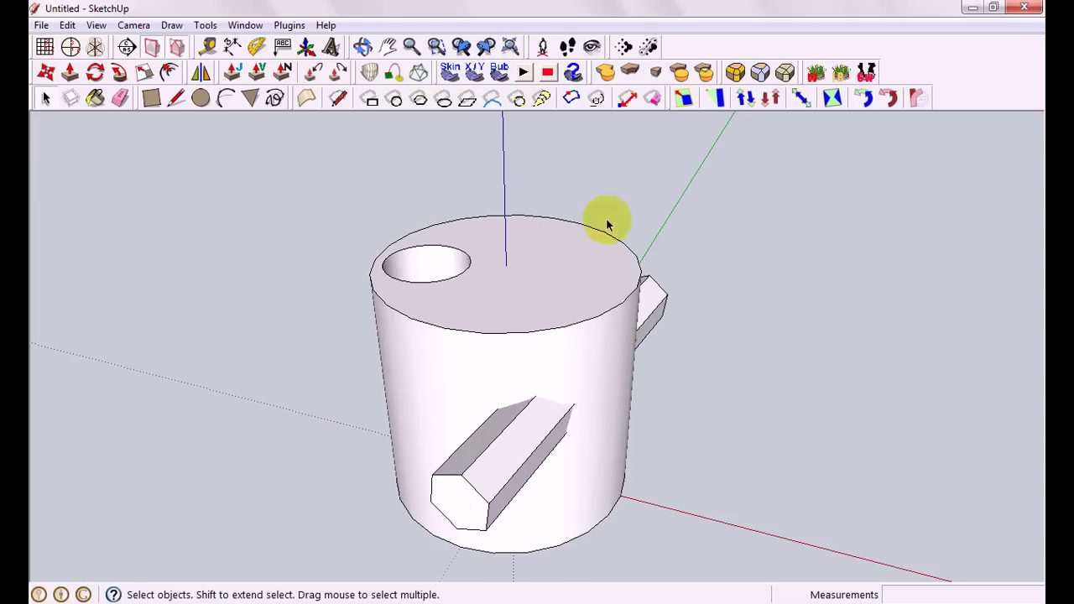
left_click(481, 299)
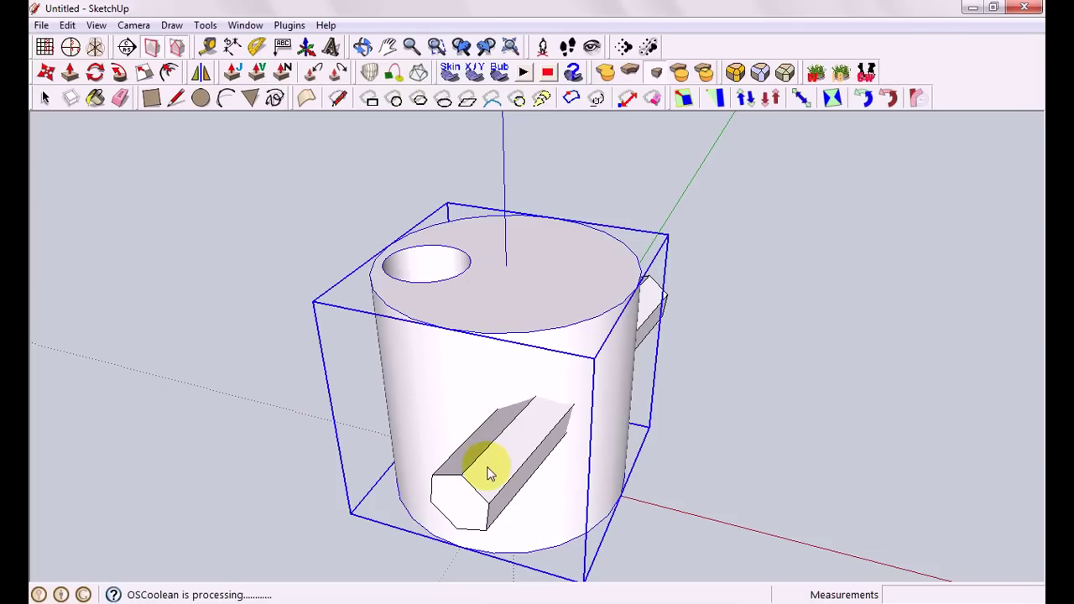
left_click(535, 373)
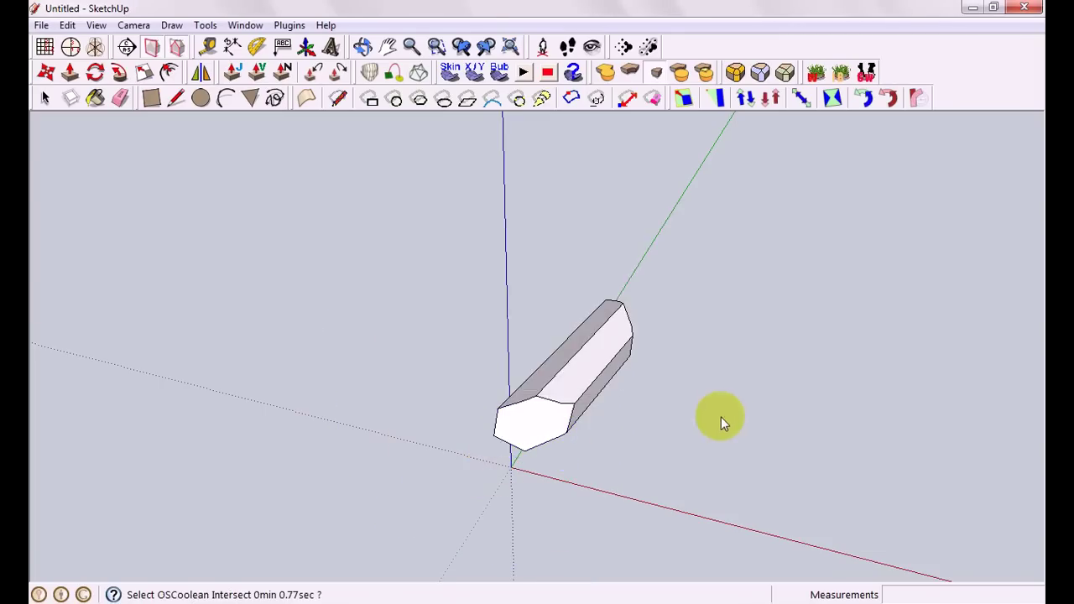
middle_click_drag(718, 419, 650, 500)
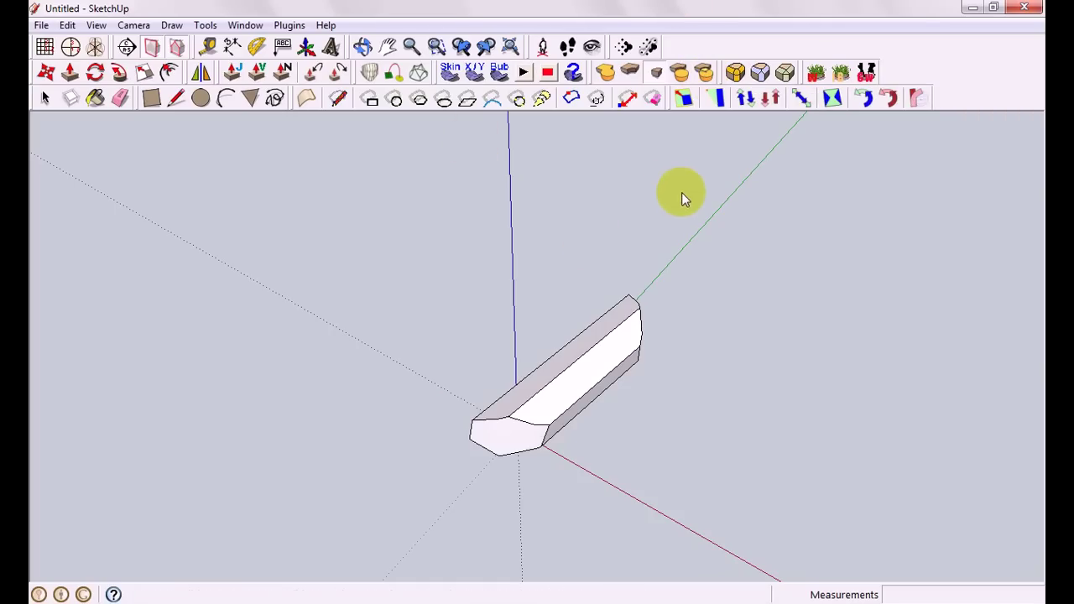
middle_click_drag(683, 197, 659, 211)
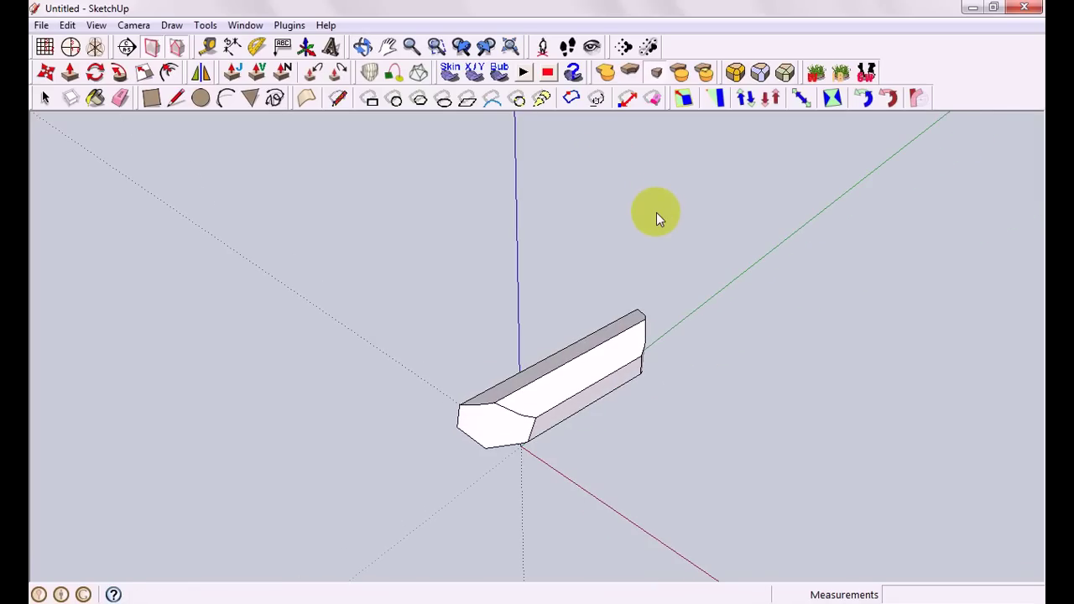
key("ctrl+z")
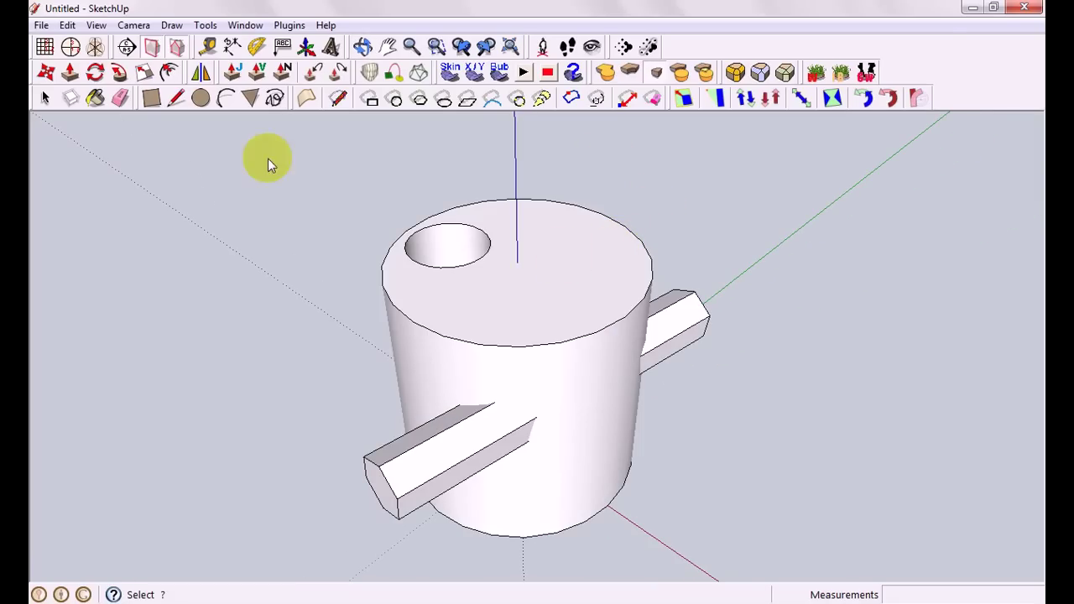
left_click(406, 472)
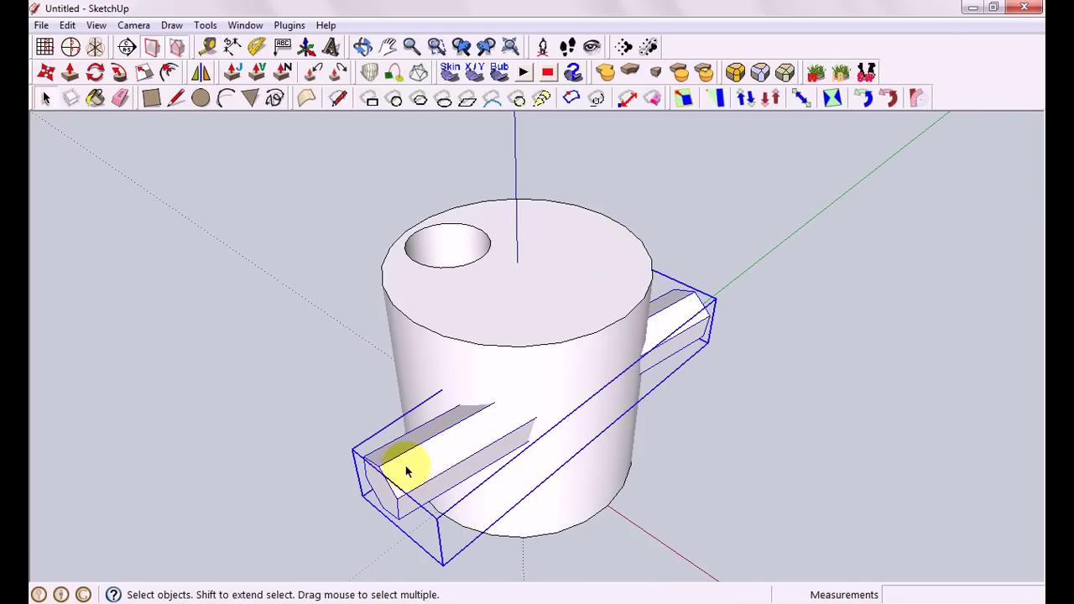
Delete the hexagonal bar and explode the cylinder group into loose geometry
key("Delete")
middle_click_drag(560, 455, 628, 439)
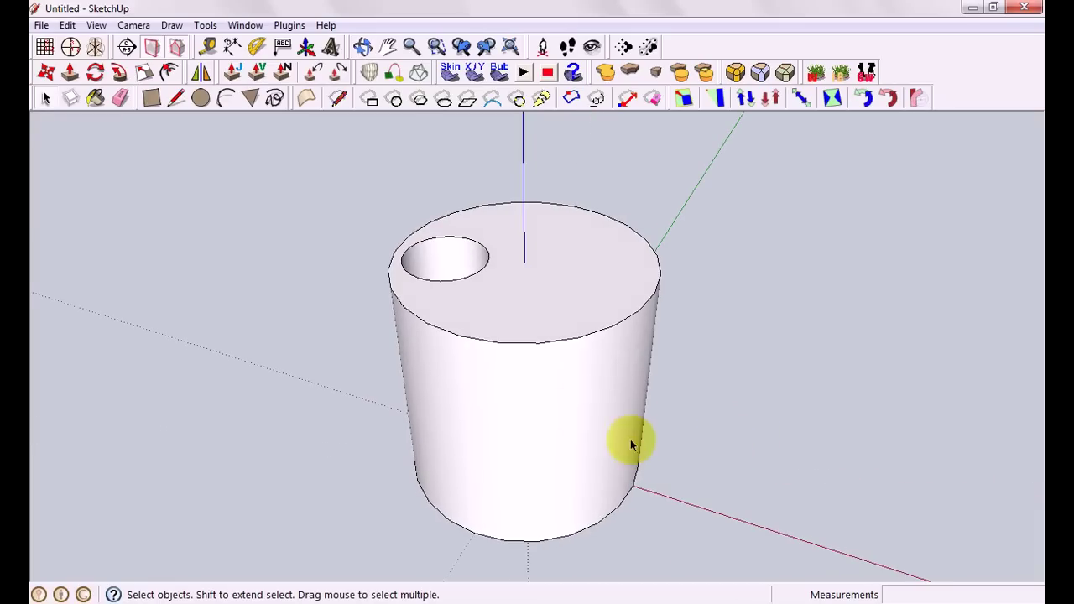
right_click(567, 392)
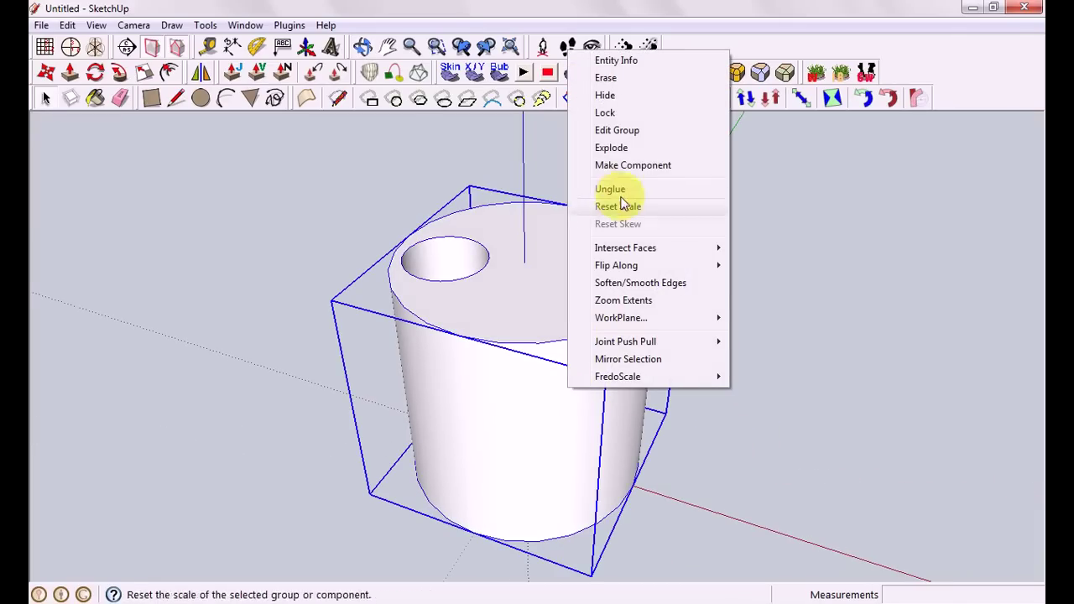
left_click(615, 149)
left_click(796, 409)
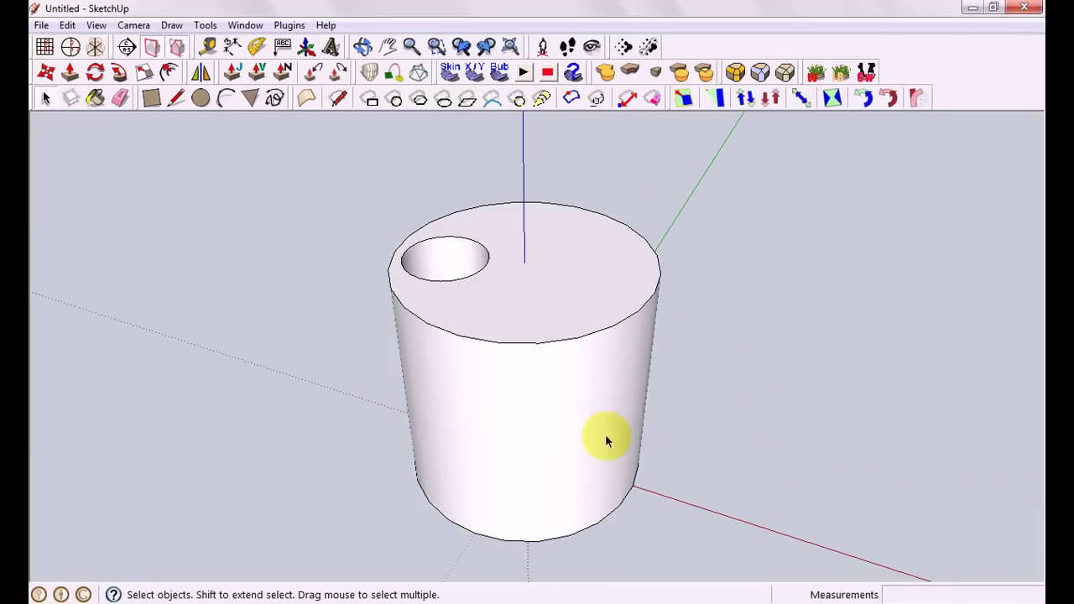
Orbit and zoom around the exploded cylinder, checking its curved side face
middle_click_drag(605, 433, 564, 408)
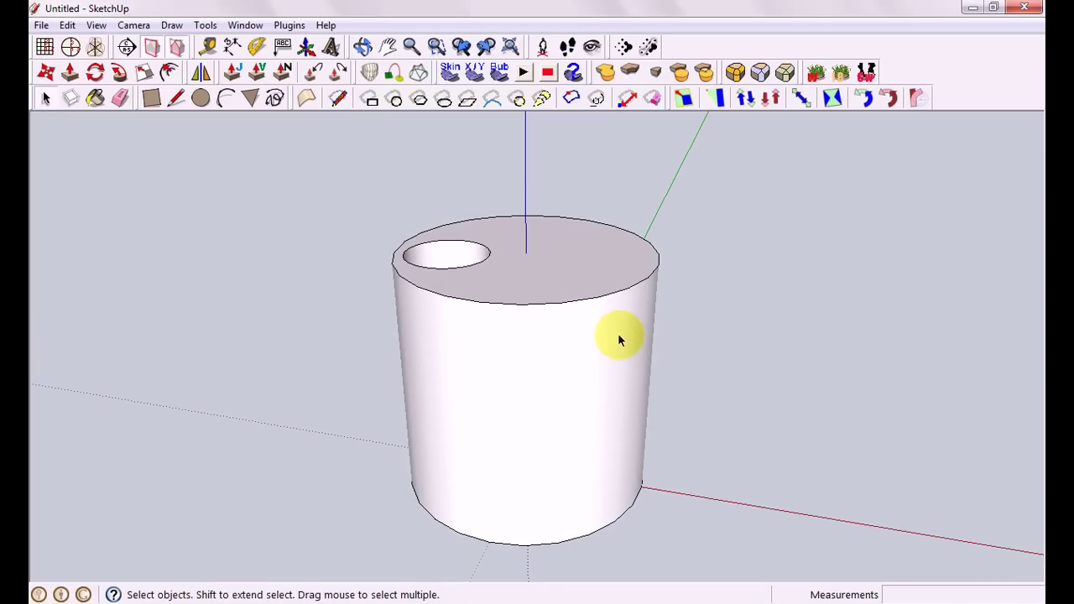
scroll(549, 377, "up", 2)
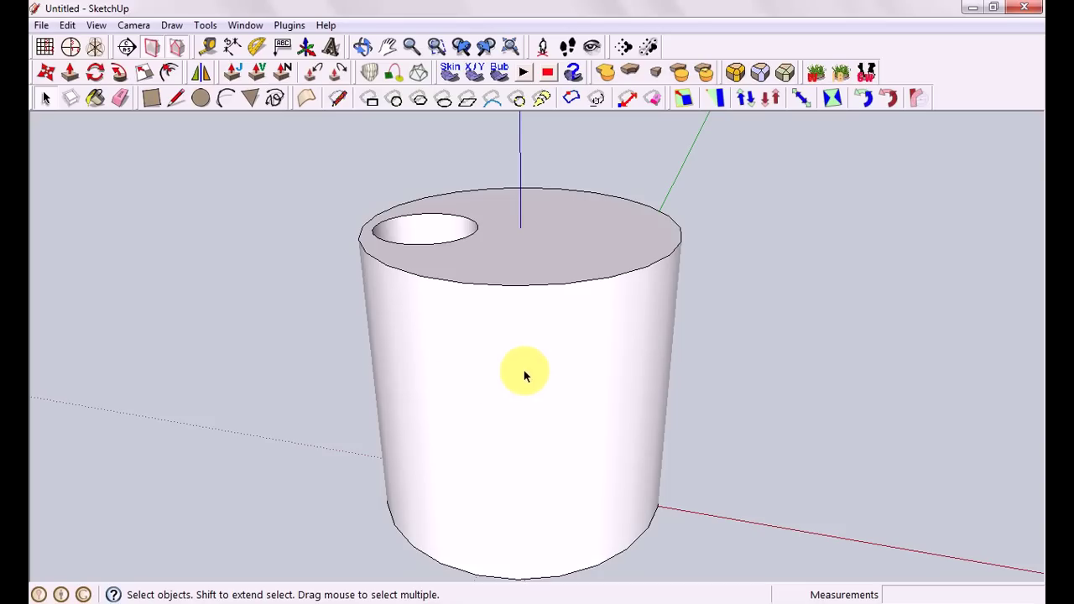
double_click(523, 377)
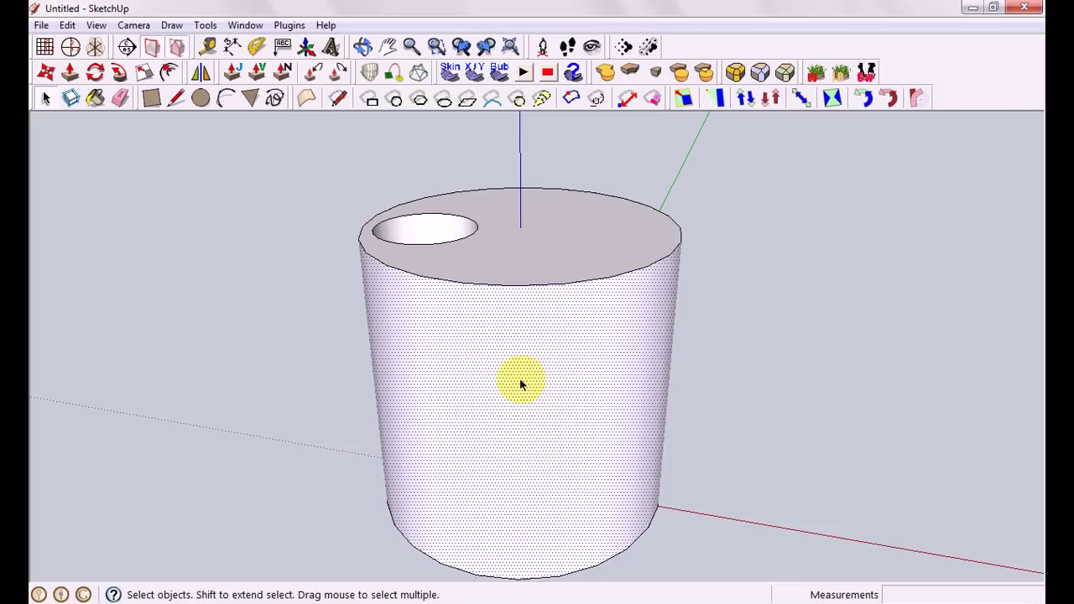
left_click(733, 378)
middle_click_drag(733, 378, 704, 420)
scroll(704, 418, "down", 2)
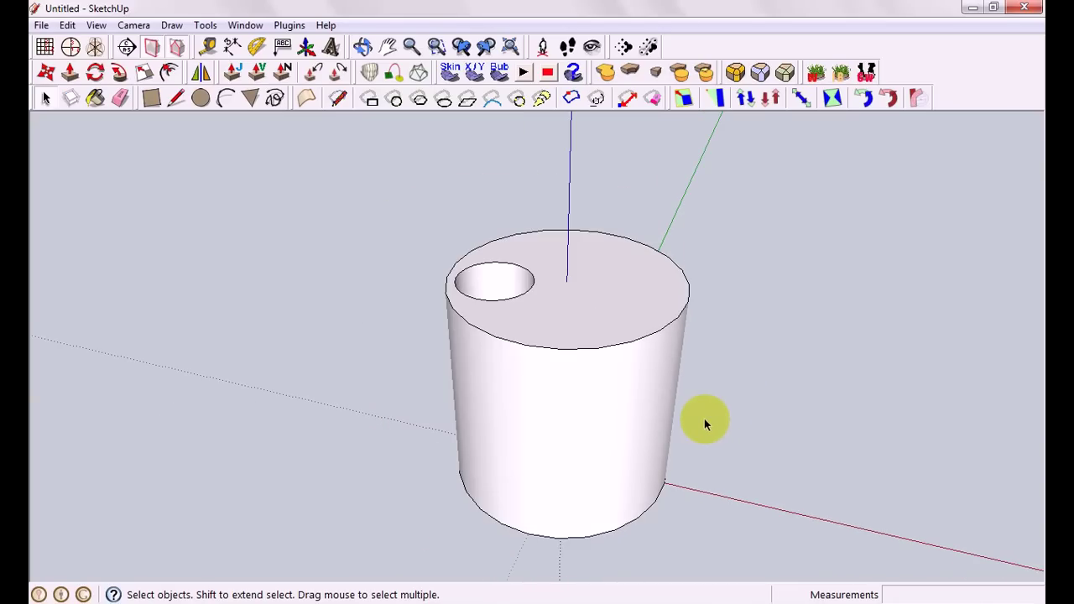
middle_click_drag(703, 466, 696, 415)
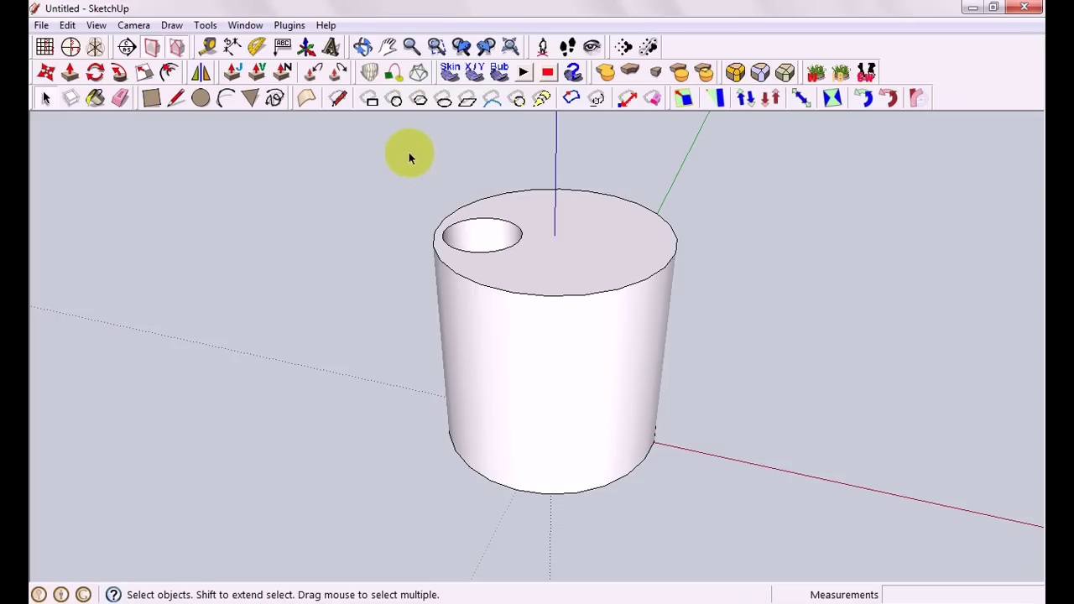
left_click(310, 99)
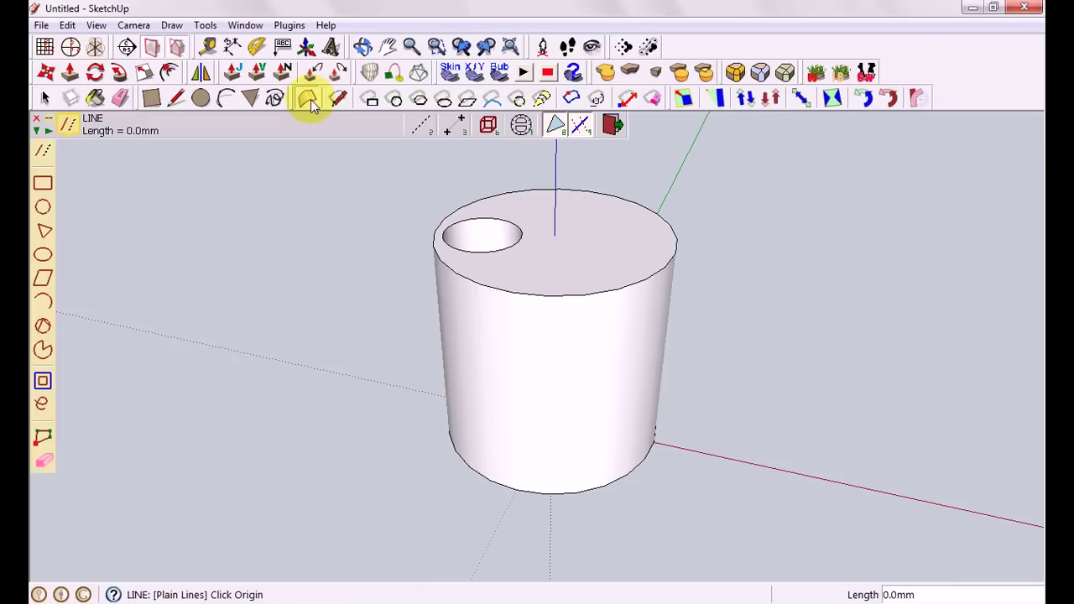
Draw a surface rectangle wrapping from the cylinder's side onto its top
left_click(43, 183)
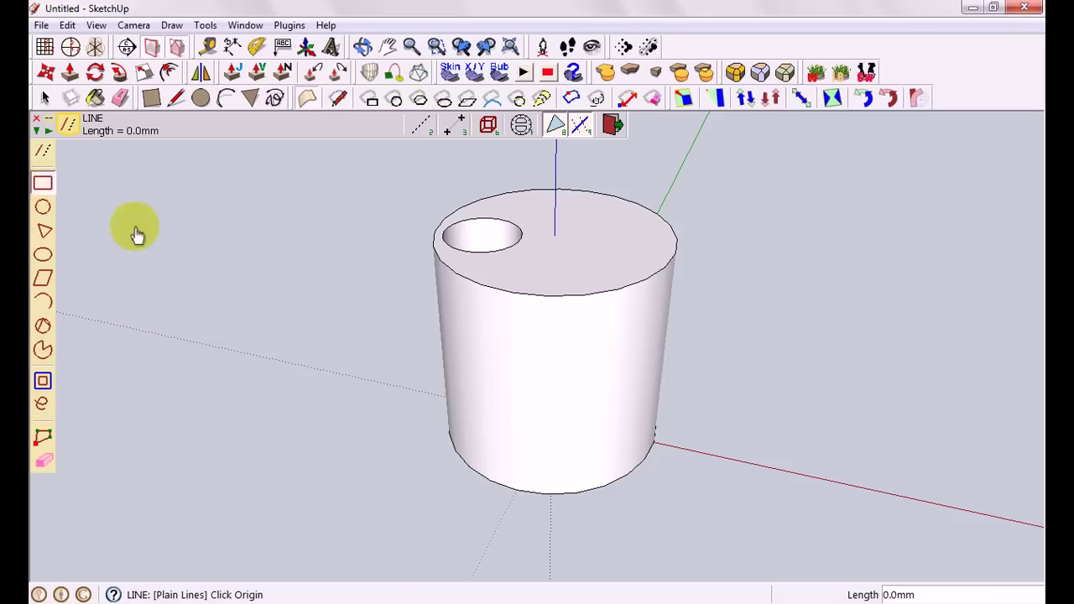
left_click(474, 327)
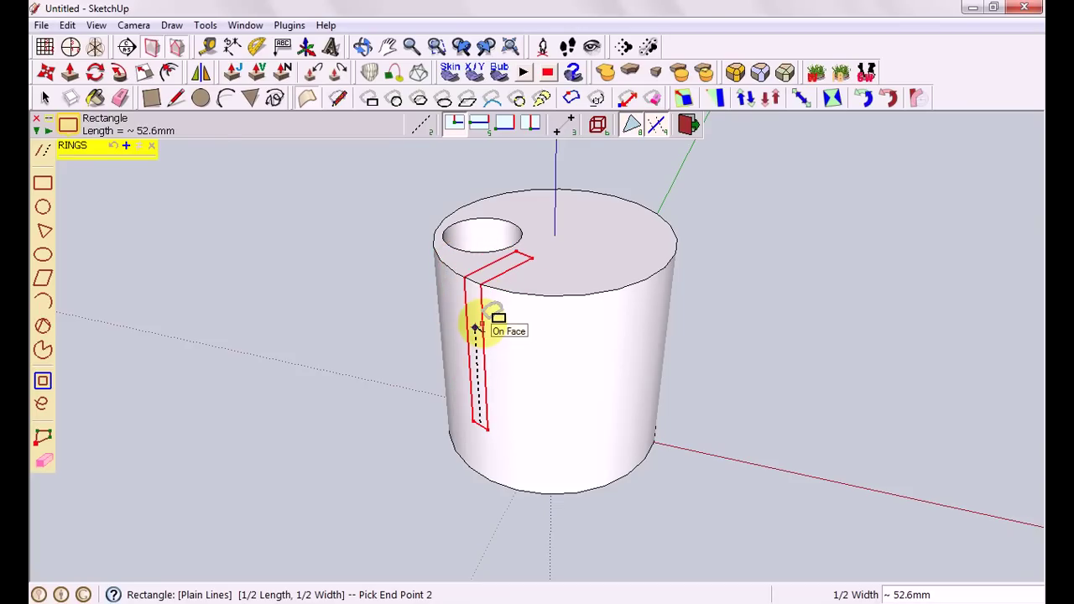
left_click(475, 327)
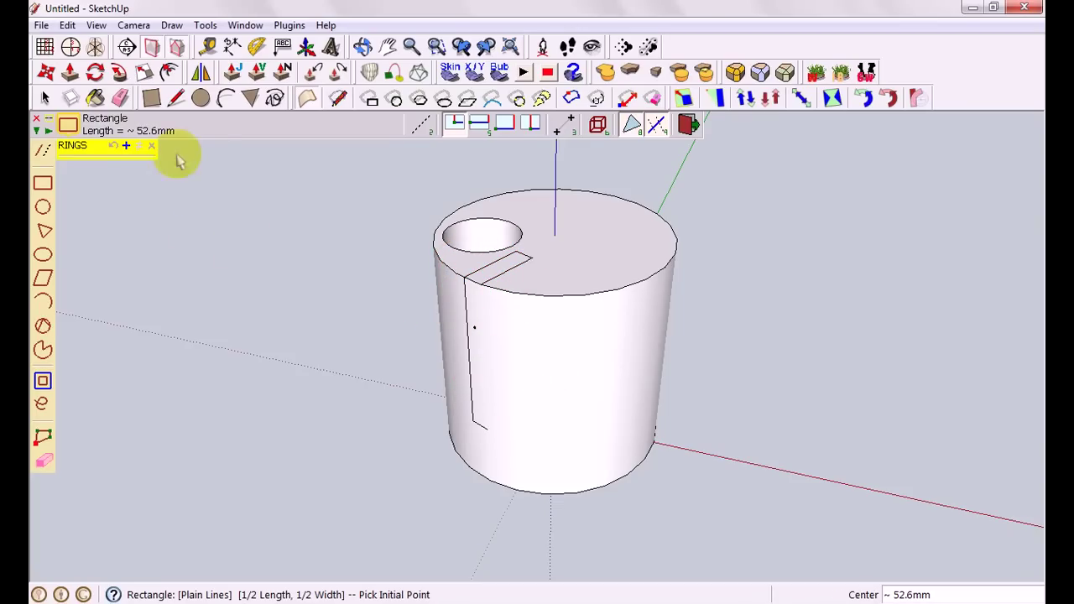
middle_click_drag(594, 319, 654, 353)
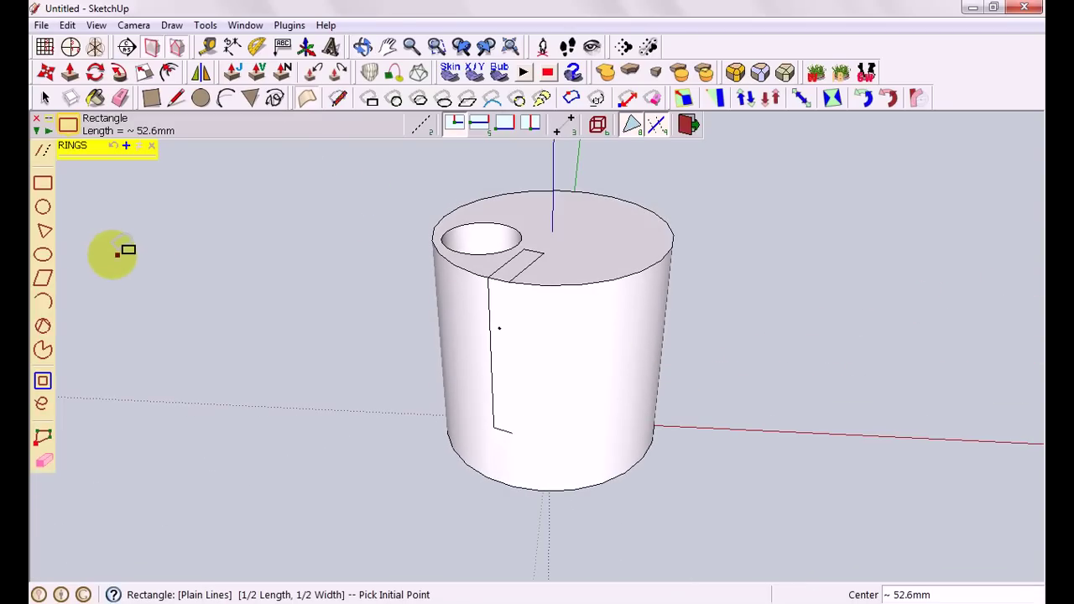
Draw a surface circle on the cylinder's curved side wall
left_click(44, 210)
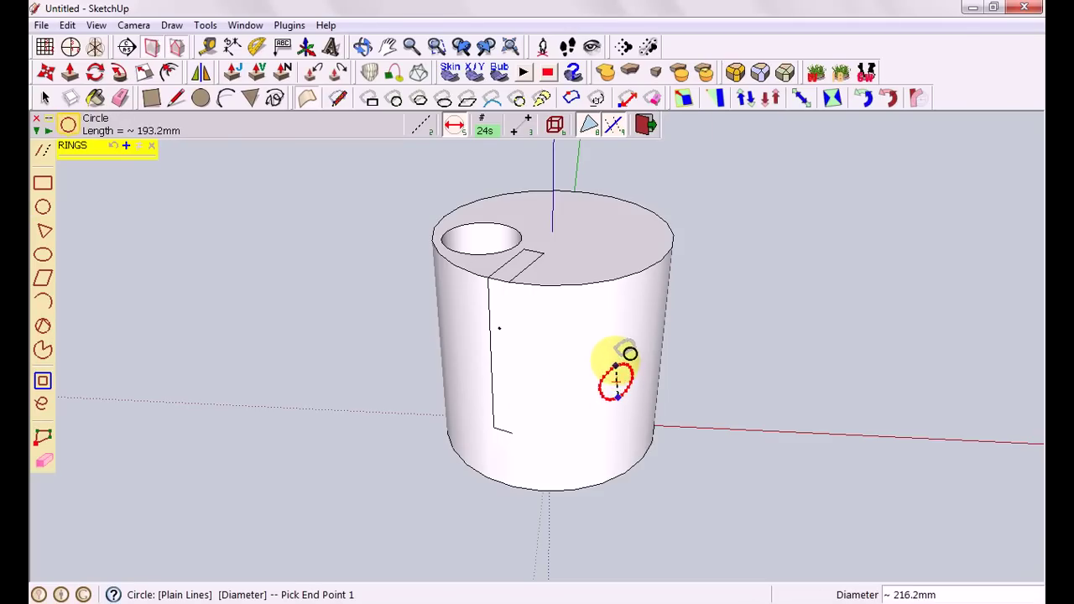
left_click(591, 351)
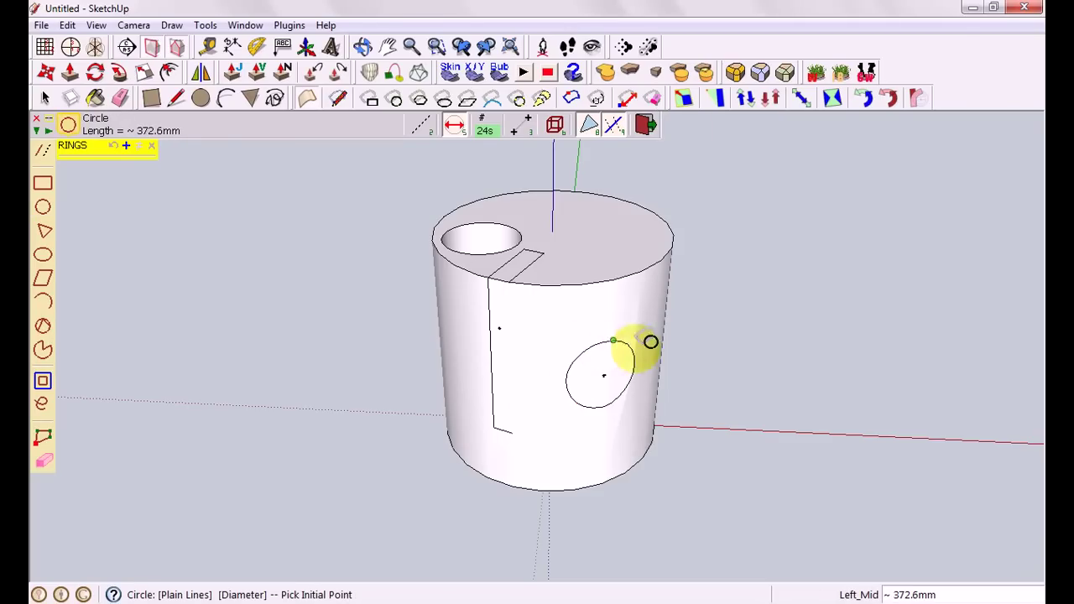
mouse_move(728, 408)
middle_mouse_down()
mouse_move(764, 330)
mouse_move(879, 353)
mouse_move(748, 321)
mouse_move(837, 326)
mouse_move(913, 300)
mouse_move(834, 386)
mouse_move(510, 411)
mouse_move(224, 357)
mouse_move(207, 341)
middle_mouse_up()
mouse_move(692, 367)
middle_mouse_down()
mouse_move(535, 424)
mouse_move(469, 341)
middle_mouse_up()
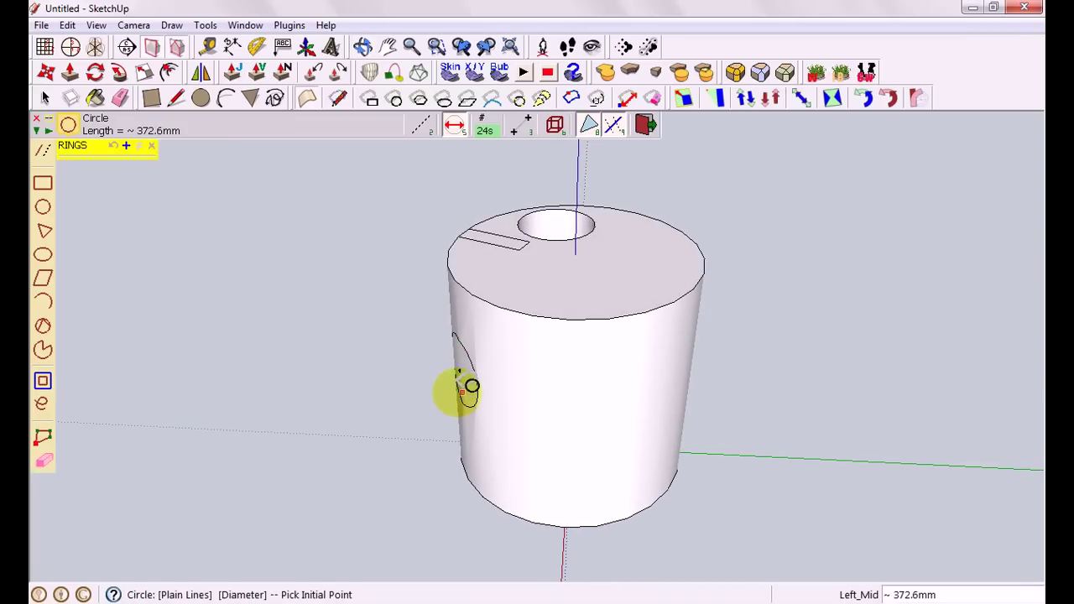
Sketch a freehand stroke across the cylinder's side, then exit without validating it
left_click(42, 406)
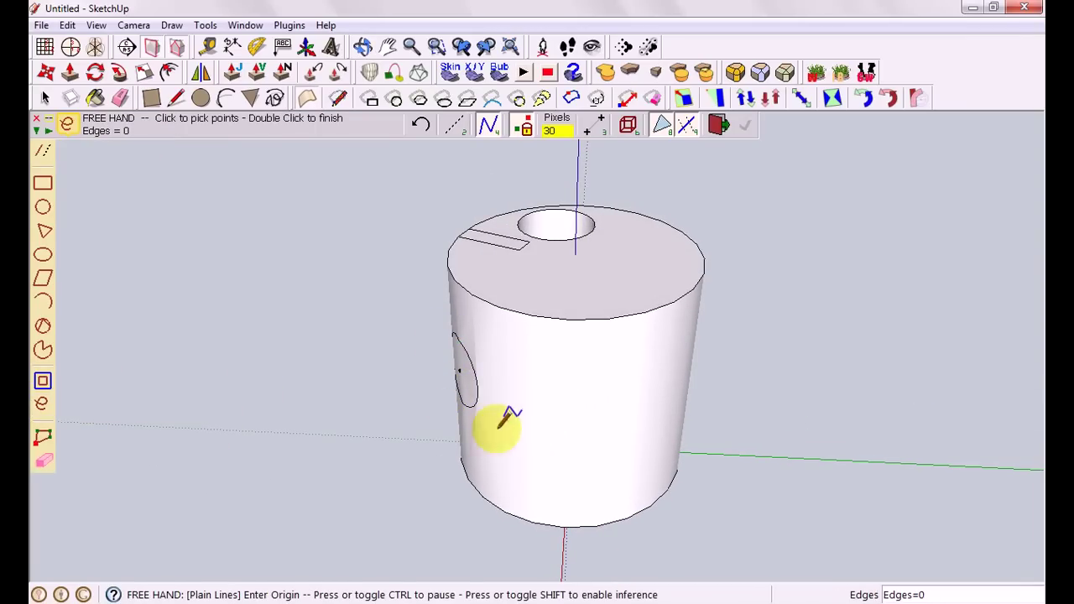
left_click(556, 391)
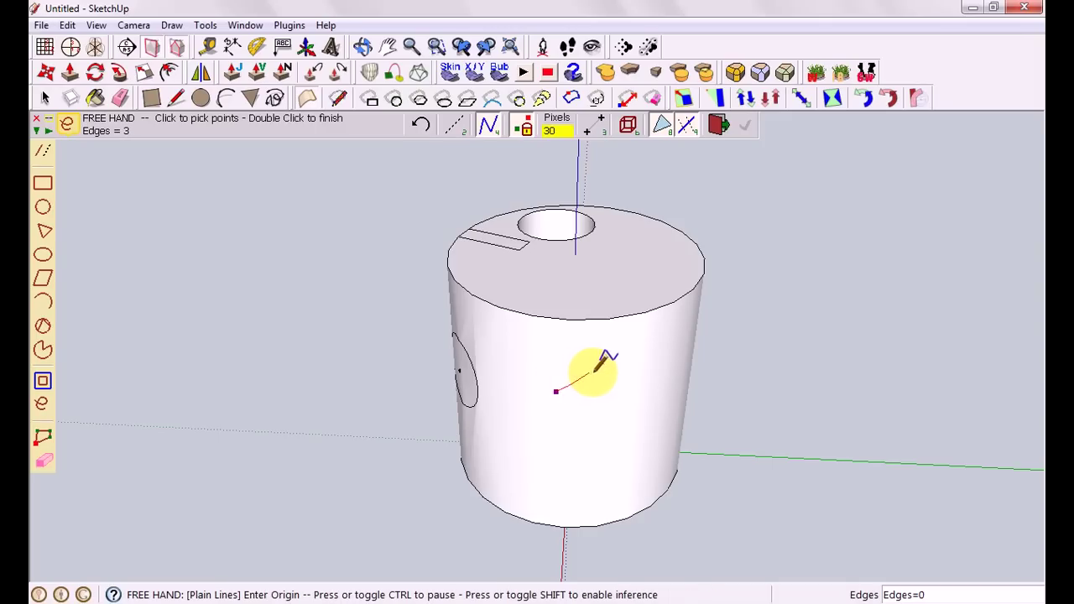
mouse_move(615, 379)
left_mouse_down()
mouse_move(634, 398)
mouse_move(626, 420)
mouse_move(581, 440)
mouse_move(588, 460)
mouse_move(629, 462)
mouse_move(647, 428)
left_mouse_up()
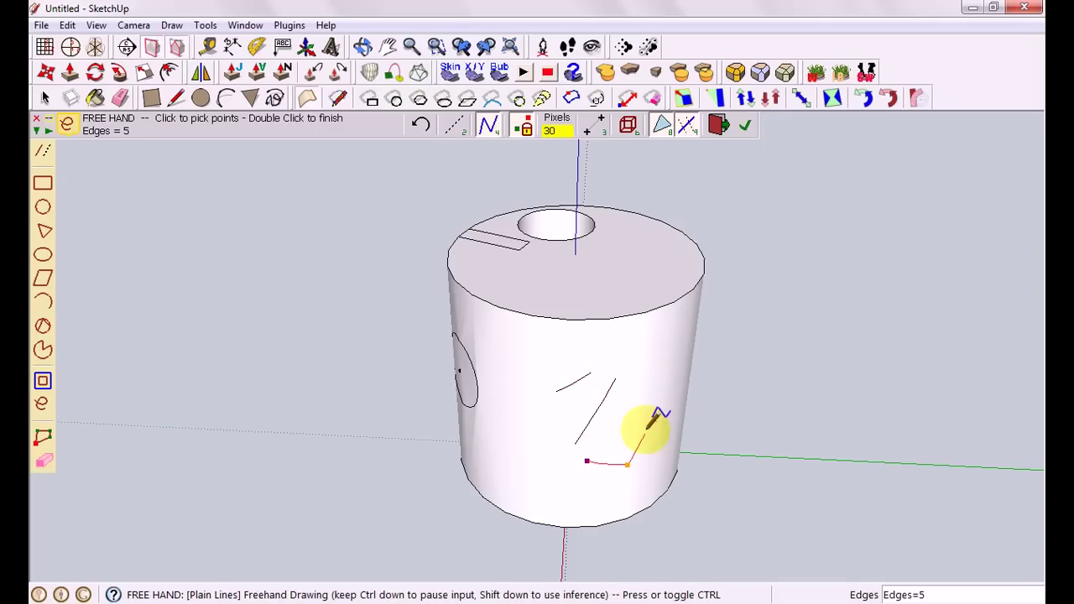
mouse_move(661, 367)
left_mouse_down()
mouse_move(677, 393)
mouse_move(639, 486)
mouse_move(589, 497)
mouse_move(547, 477)
mouse_move(586, 461)
mouse_move(536, 399)
mouse_move(61, 146)
mouse_move(49, 188)
mouse_move(49, 161)
left_mouse_up()
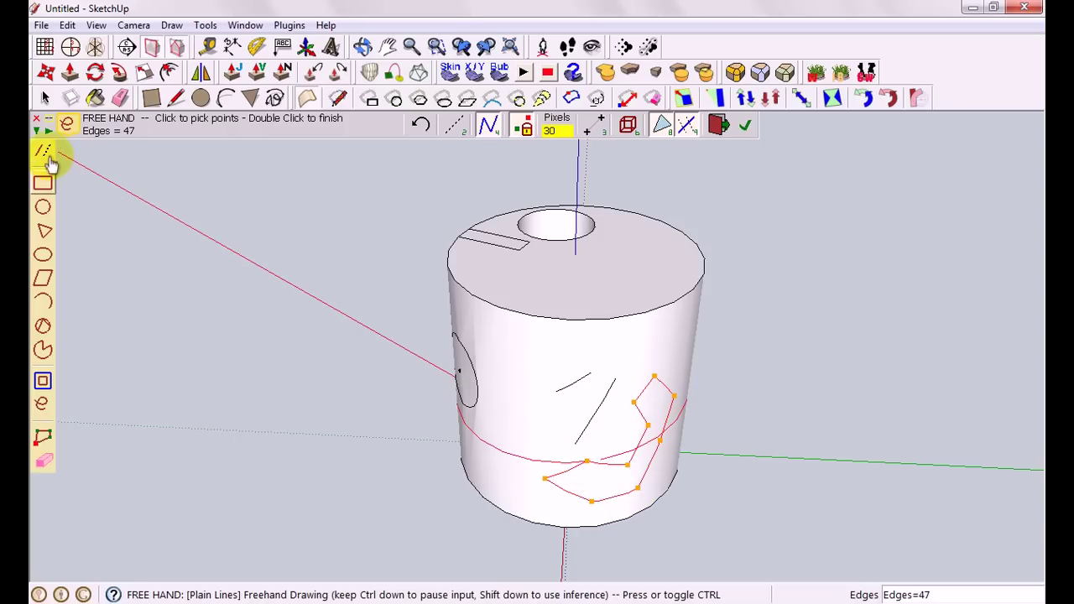
left_click(719, 125)
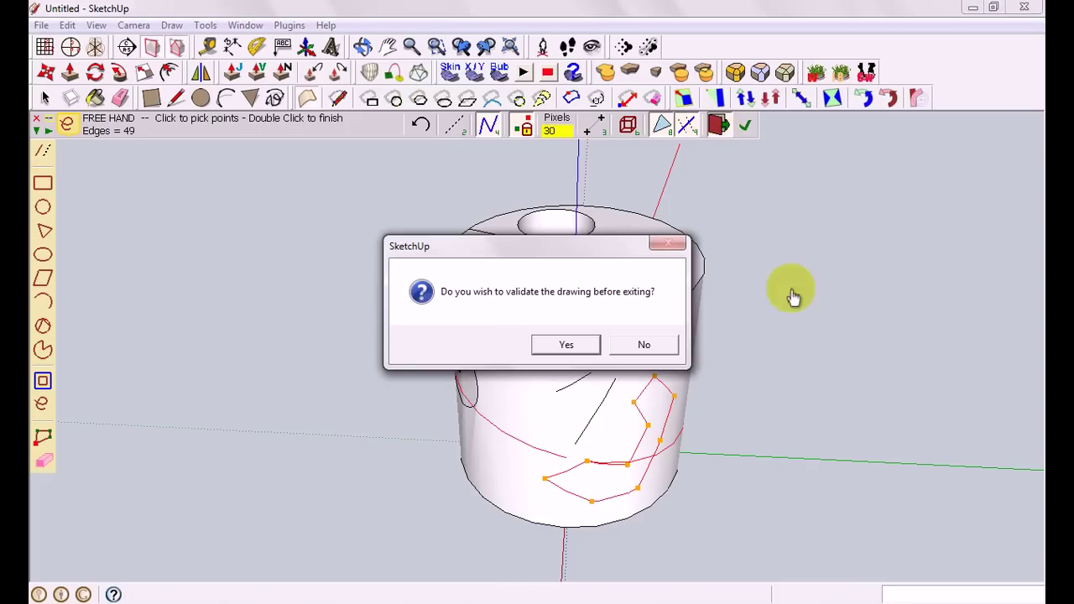
left_click(663, 341)
middle_click_drag(566, 339, 705, 318)
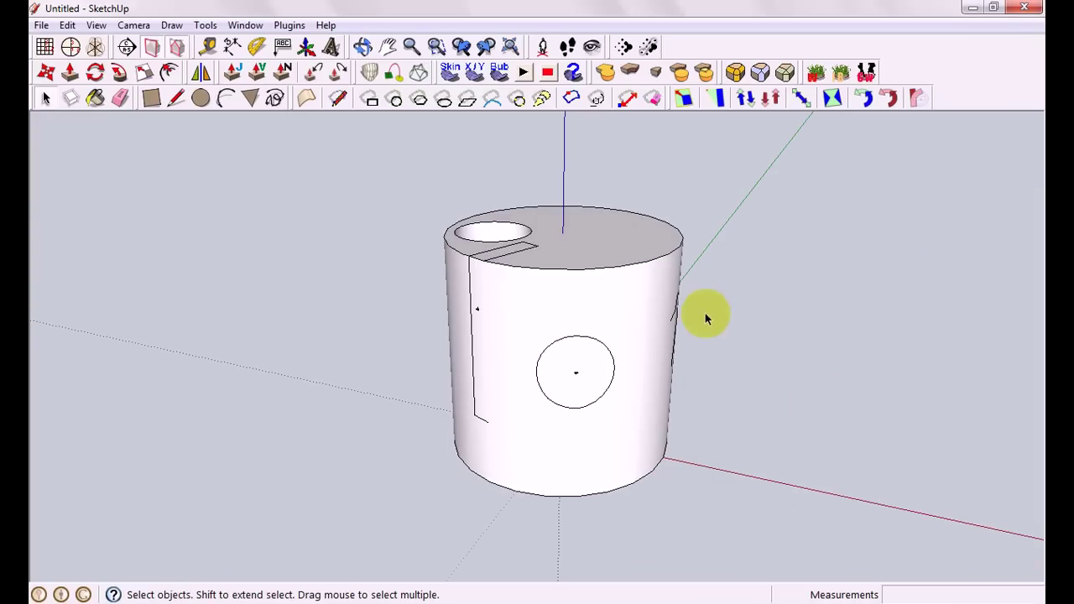
left_click(613, 360)
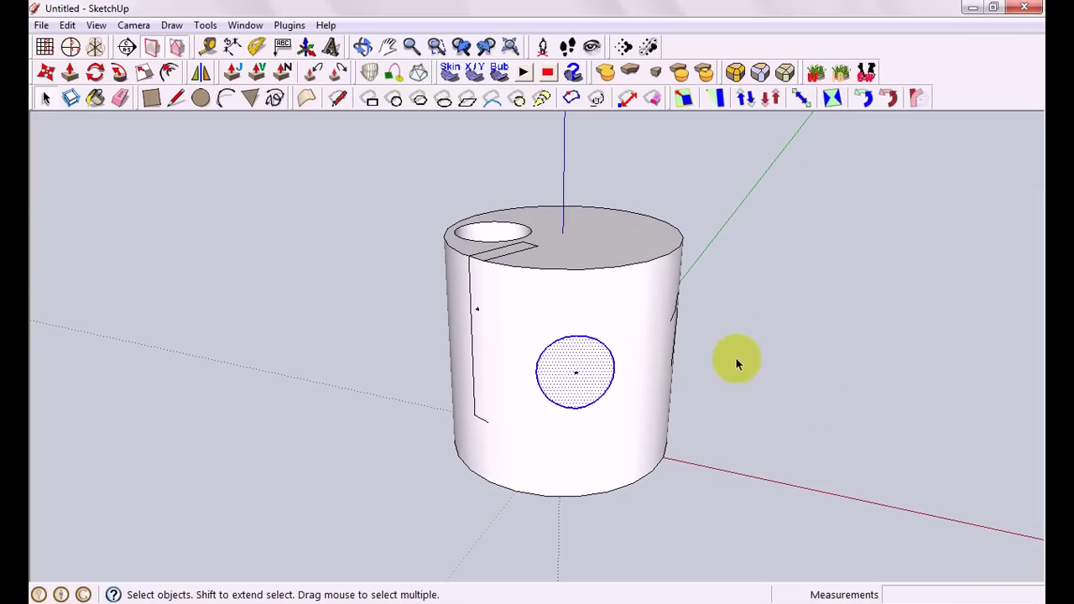
left_click(736, 360)
left_click(624, 331)
left_click(598, 374)
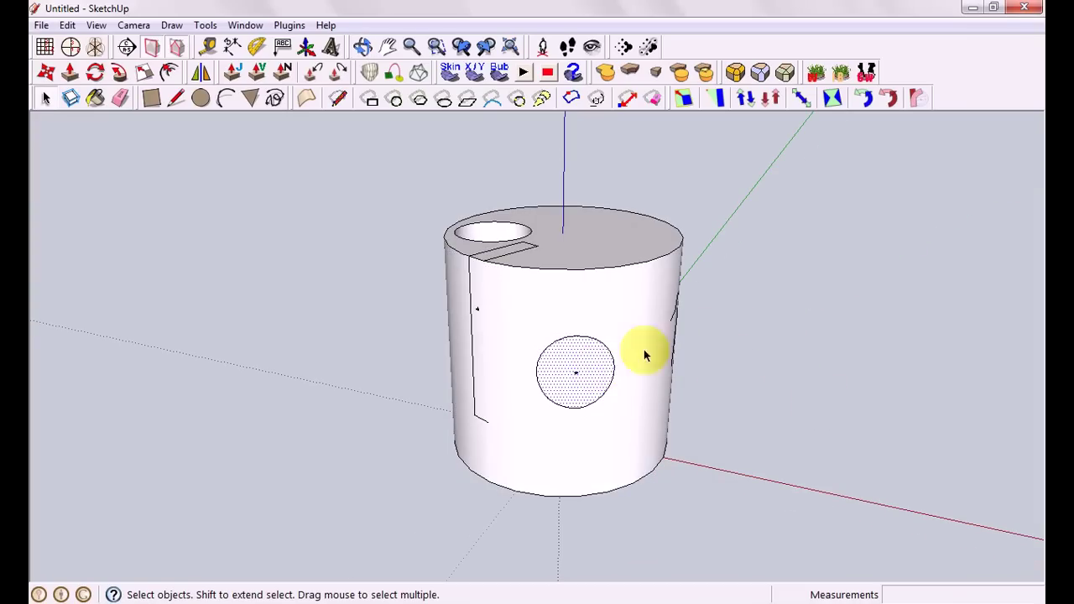
middle_click_drag(740, 328, 793, 378)
left_click(511, 265)
left_click(774, 338)
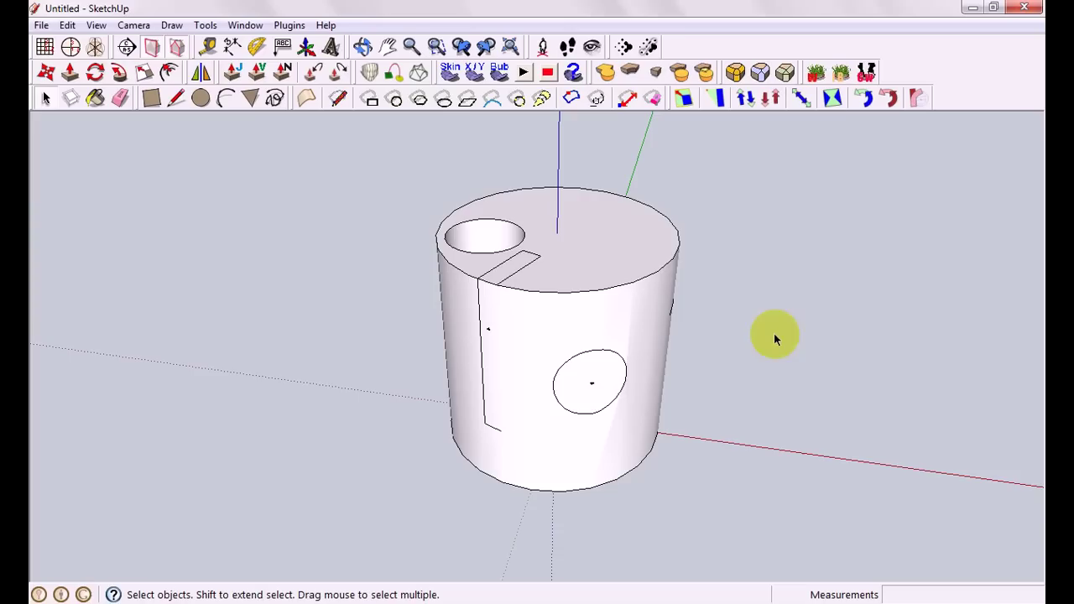
middle_click_drag(691, 222, 646, 214)
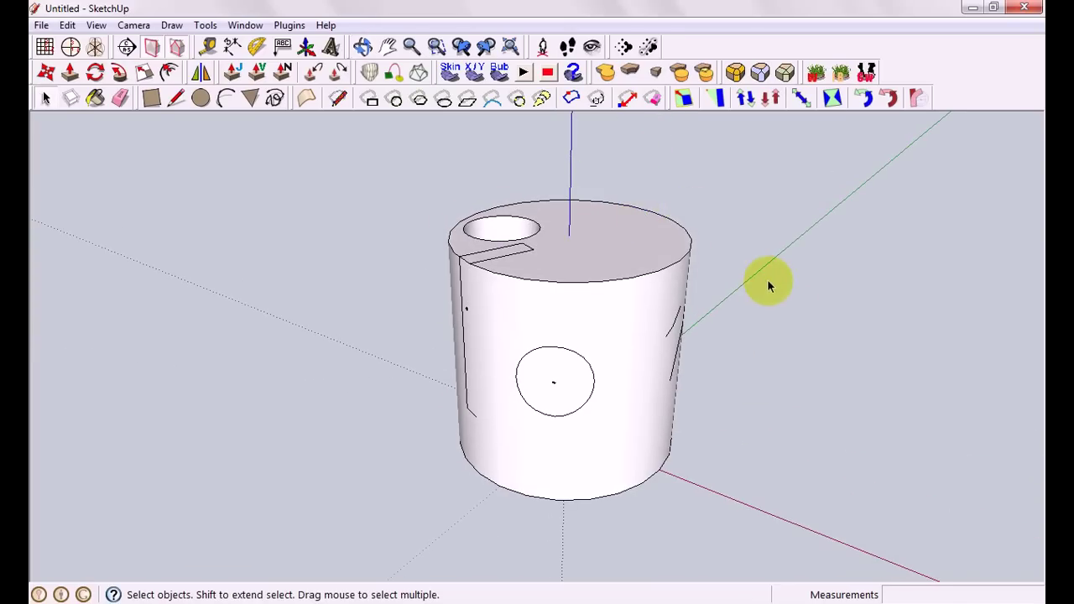
middle_click_drag(767, 283, 640, 300)
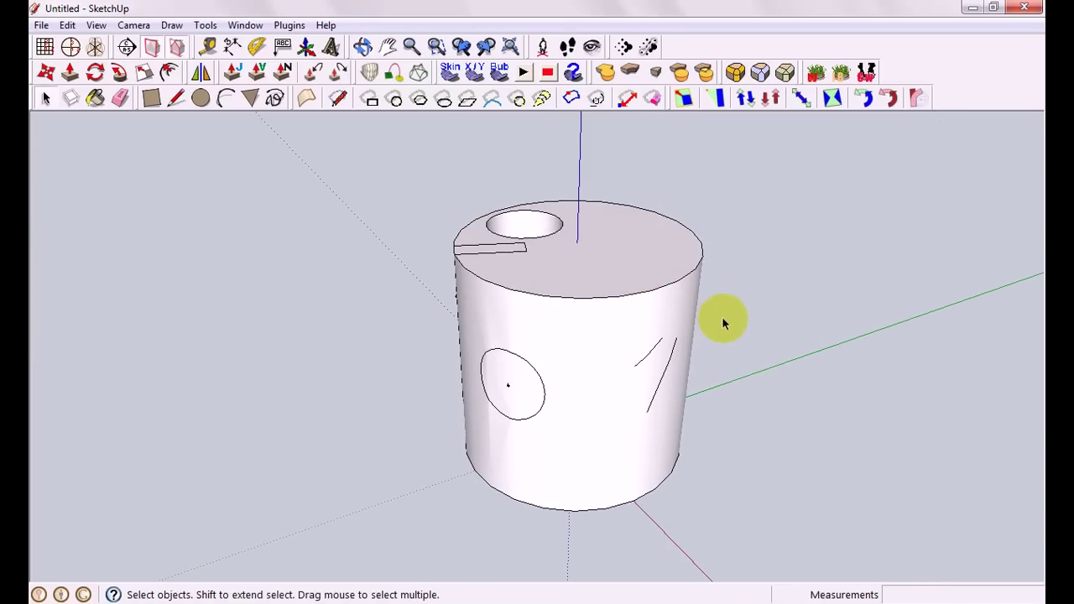
middle_click_drag(727, 302, 425, 325)
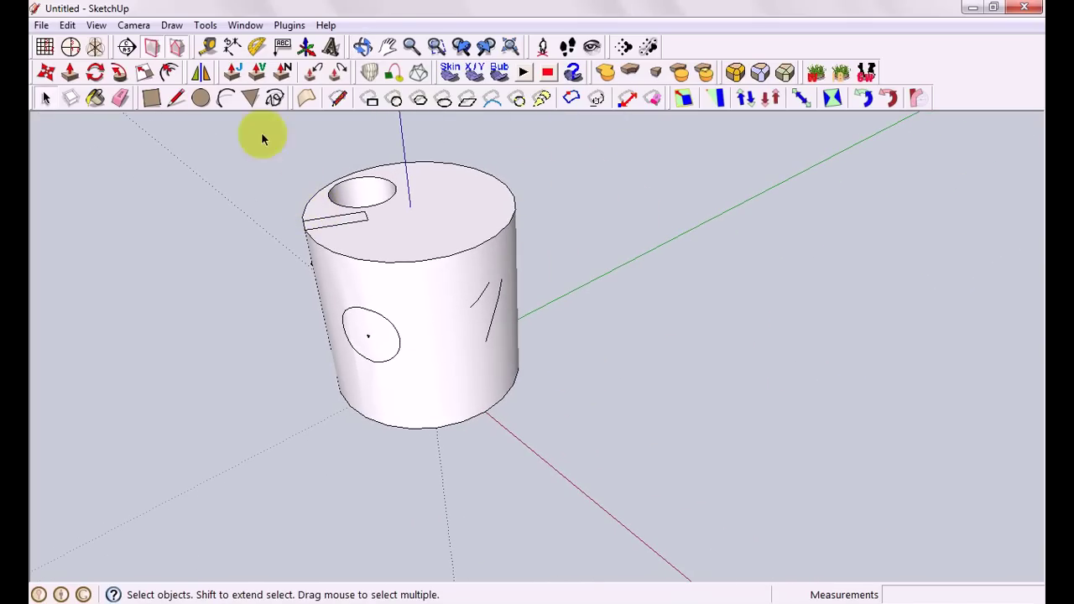
Draw the first arc from near the red axis out to the right
left_click(226, 98)
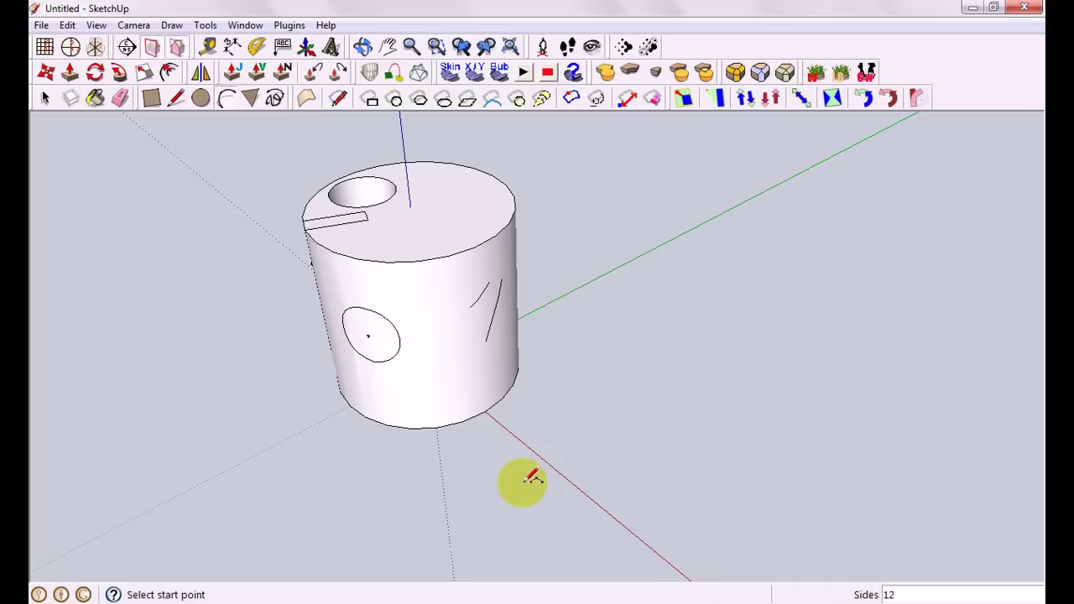
left_click(546, 457)
left_click(802, 400)
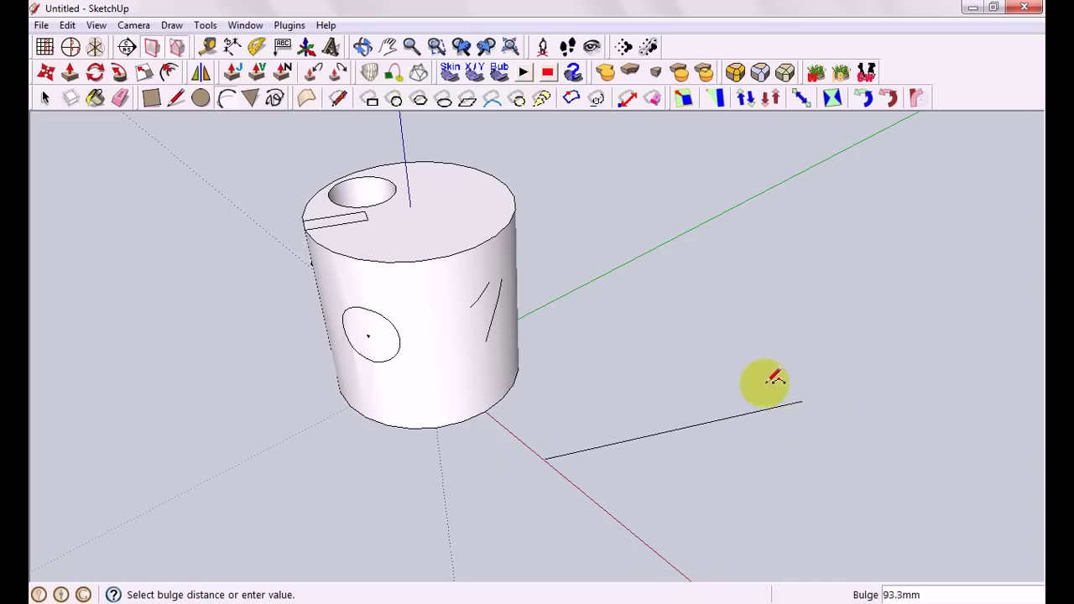
left_click(730, 357)
middle_click_drag(791, 509, 765, 493)
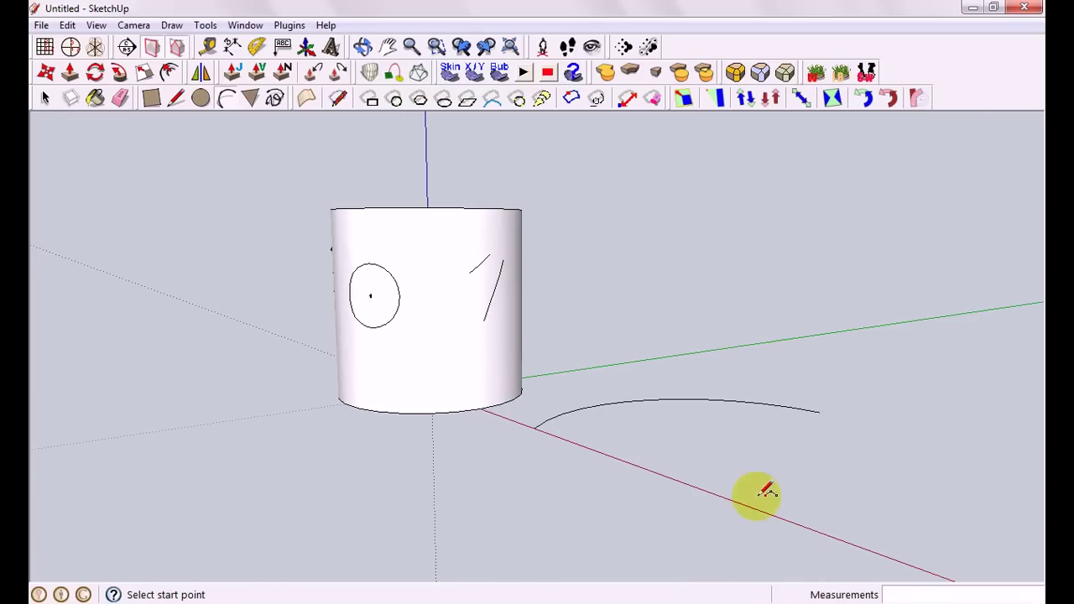
Add two more arcs end to end, closing the leaf-shaped loop
left_click(820, 412)
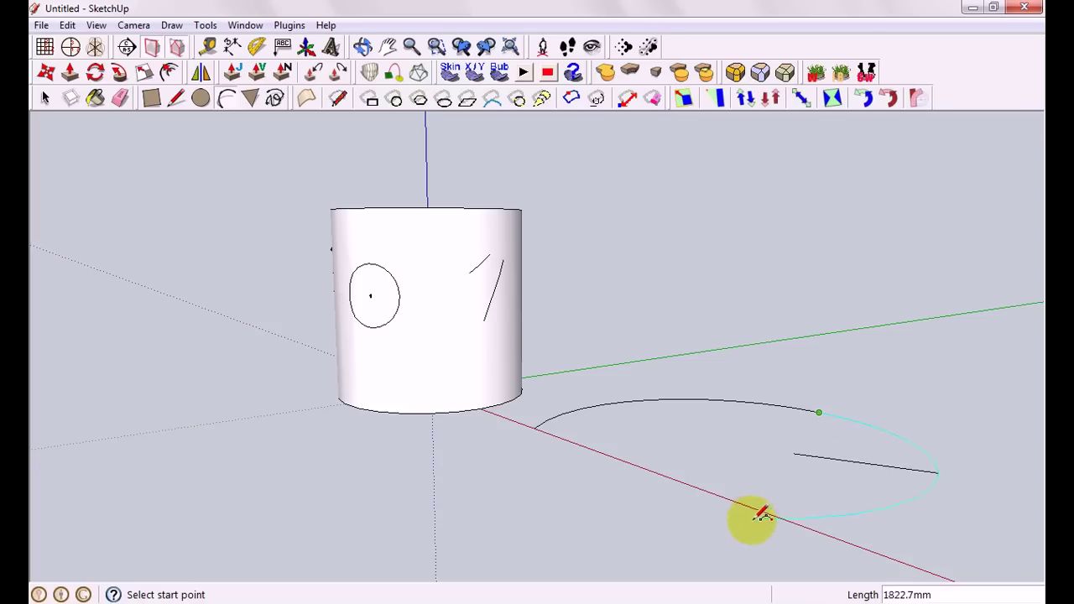
left_click(679, 494)
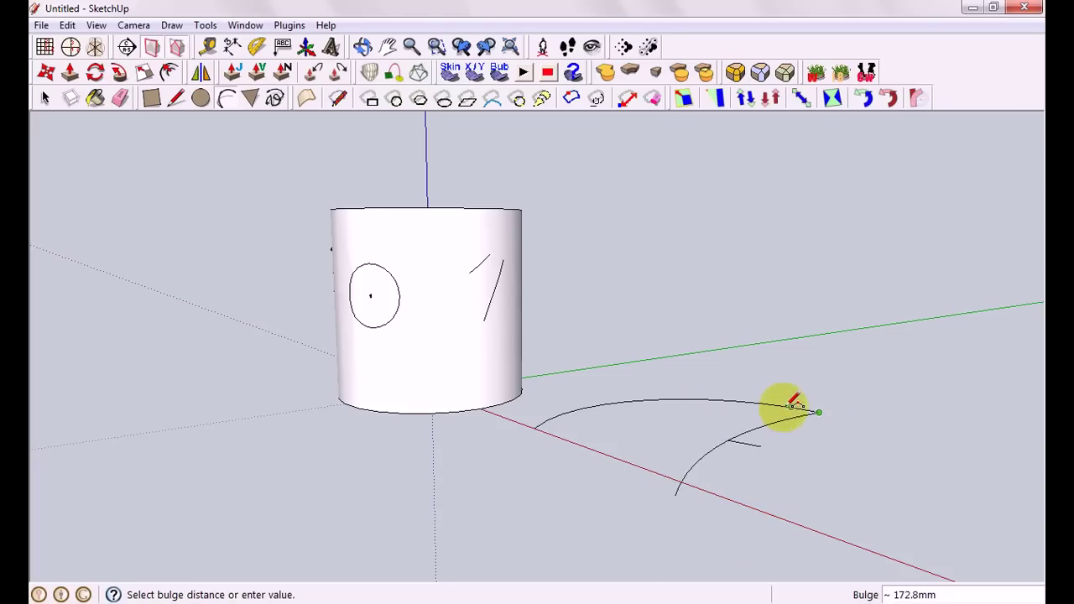
middle_click_drag(793, 405, 760, 424)
left_click(759, 428)
left_click(746, 547)
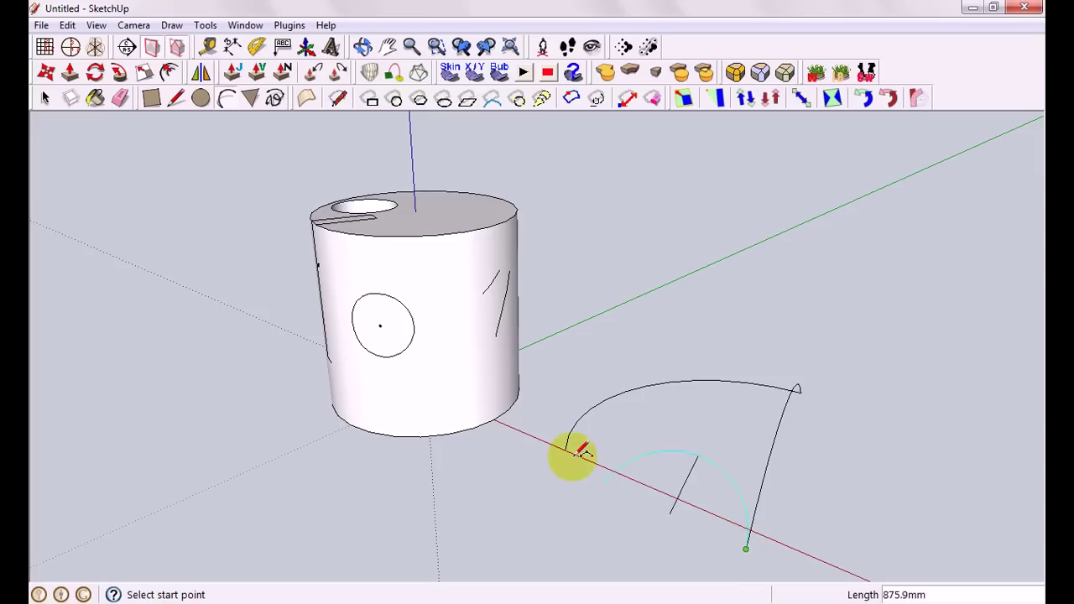
left_click(566, 449)
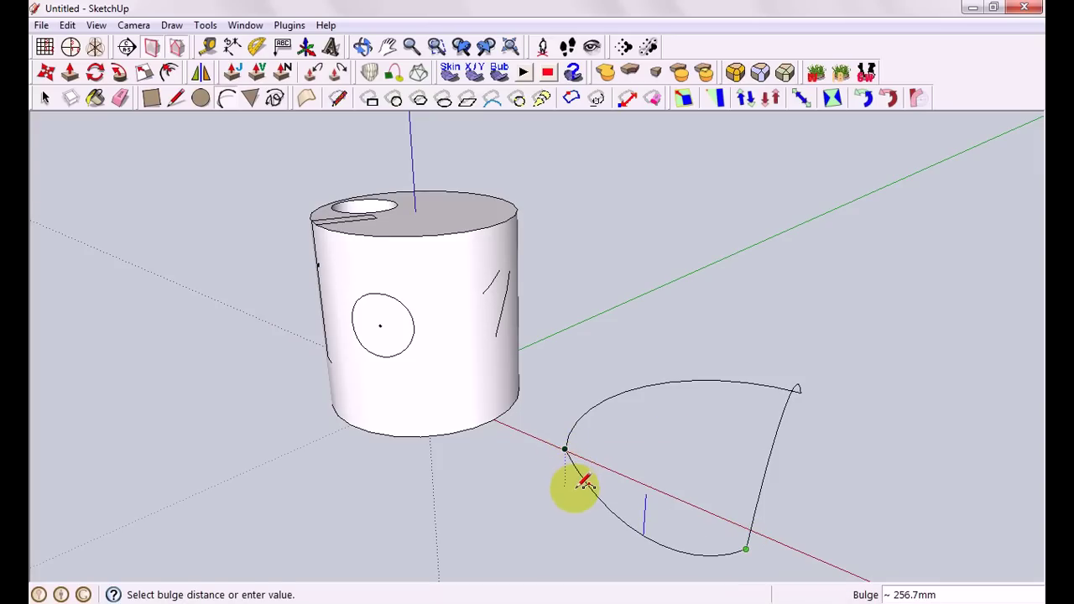
left_click(585, 483)
middle_click_drag(878, 503, 895, 447)
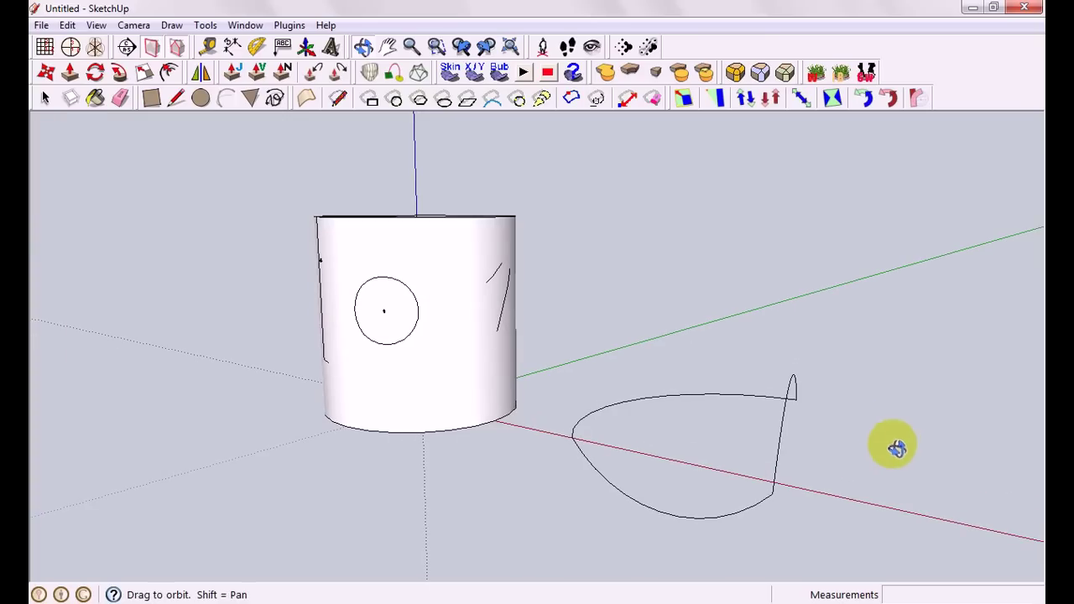
left_click(45, 98)
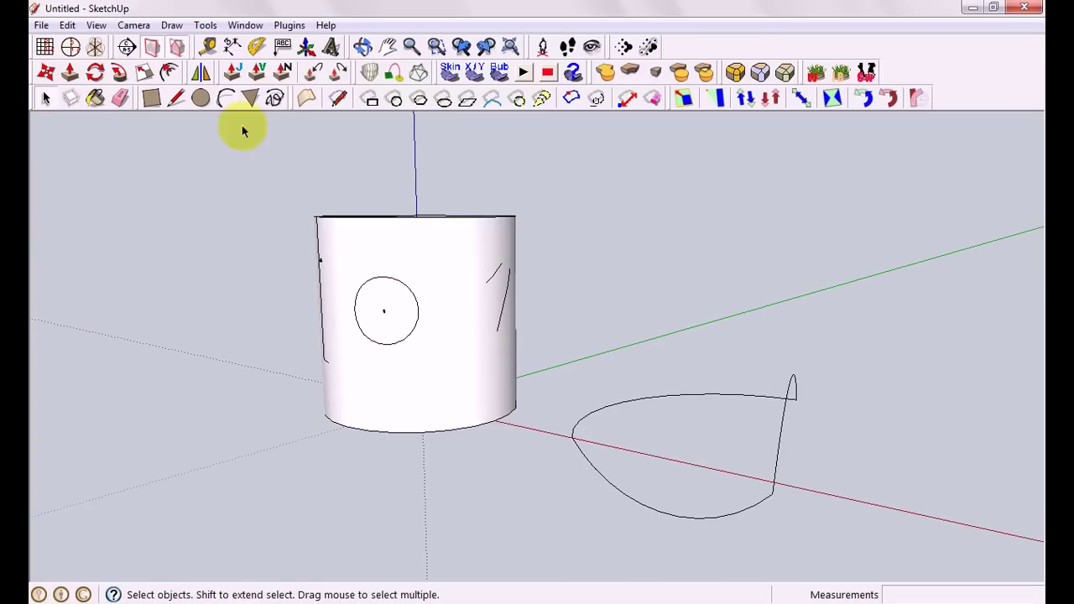
Skin the three-arc loop with Curviloft Skinning and confirm it as a smooth surface
left_click(370, 73)
left_click(418, 73)
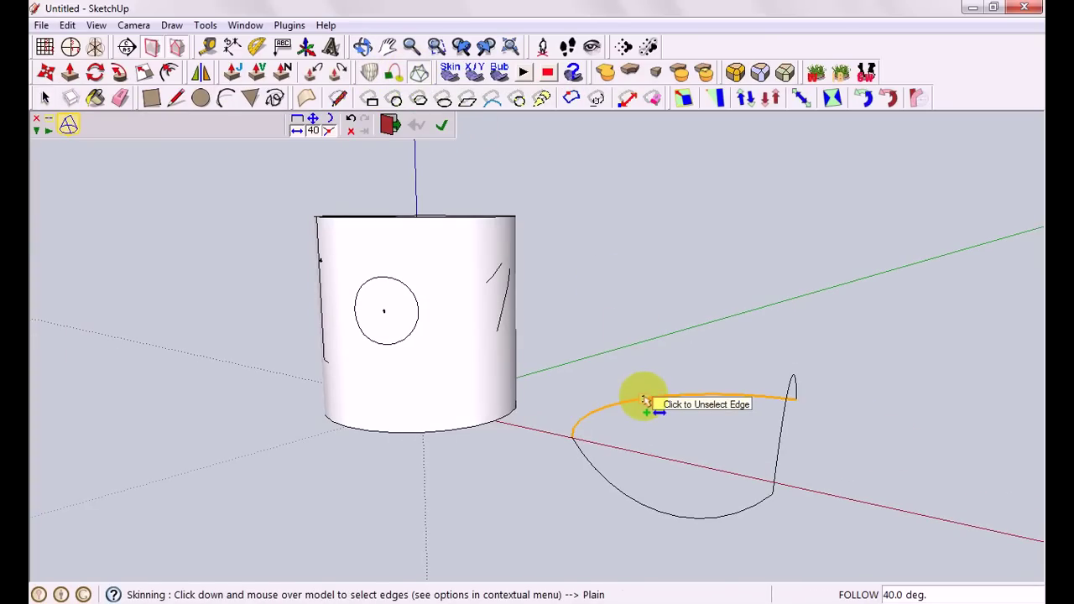
mouse_move(645, 401)
left_mouse_down()
mouse_move(774, 431)
mouse_move(772, 472)
mouse_move(734, 513)
left_mouse_up()
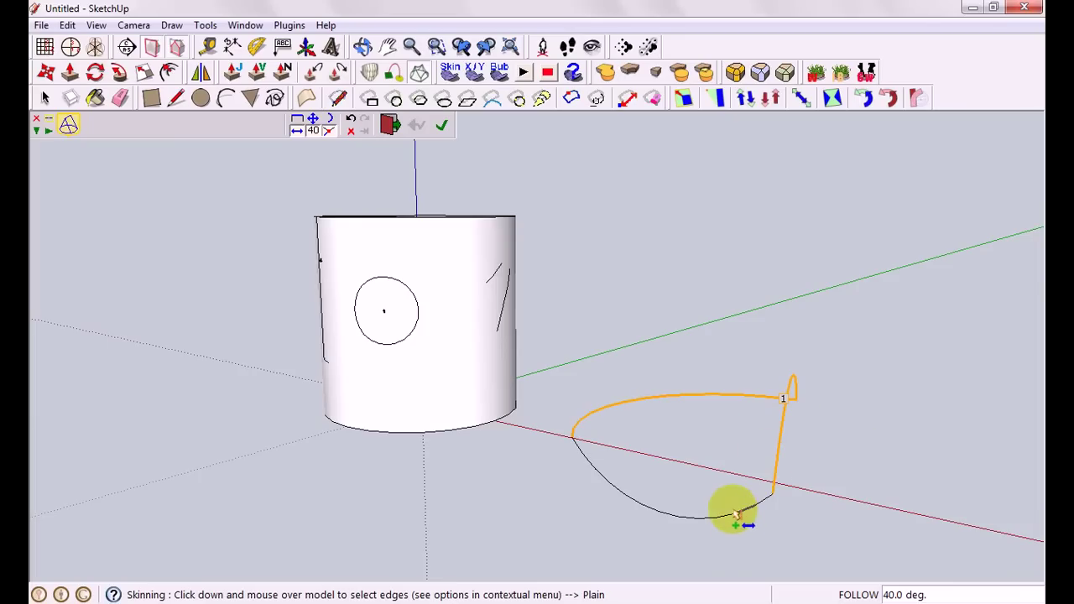
left_click(441, 124)
middle_click_drag(681, 290, 801, 407)
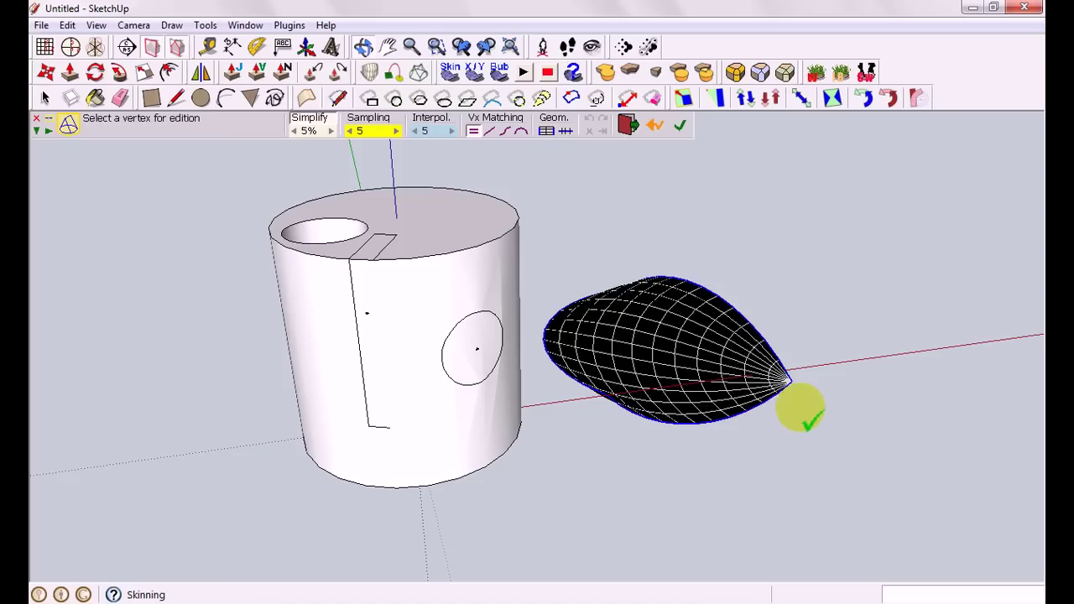
left_click(679, 125)
middle_click_drag(838, 241, 384, 92)
Finish the skinned surface and push the cylinder's top face slightly down
left_click(302, 120)
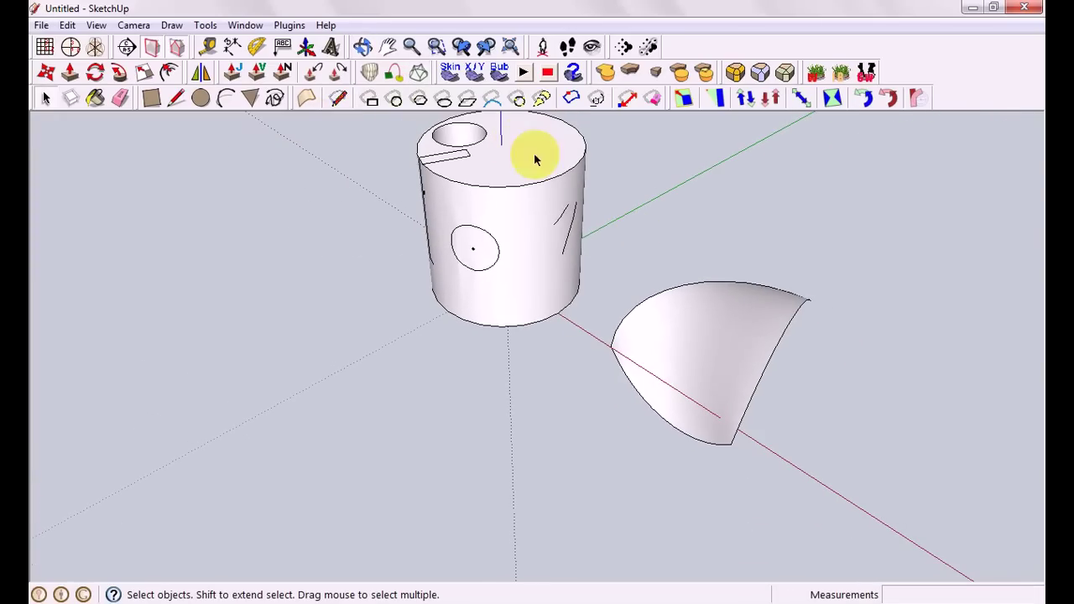
middle_click_drag(664, 217, 651, 266, "shift")
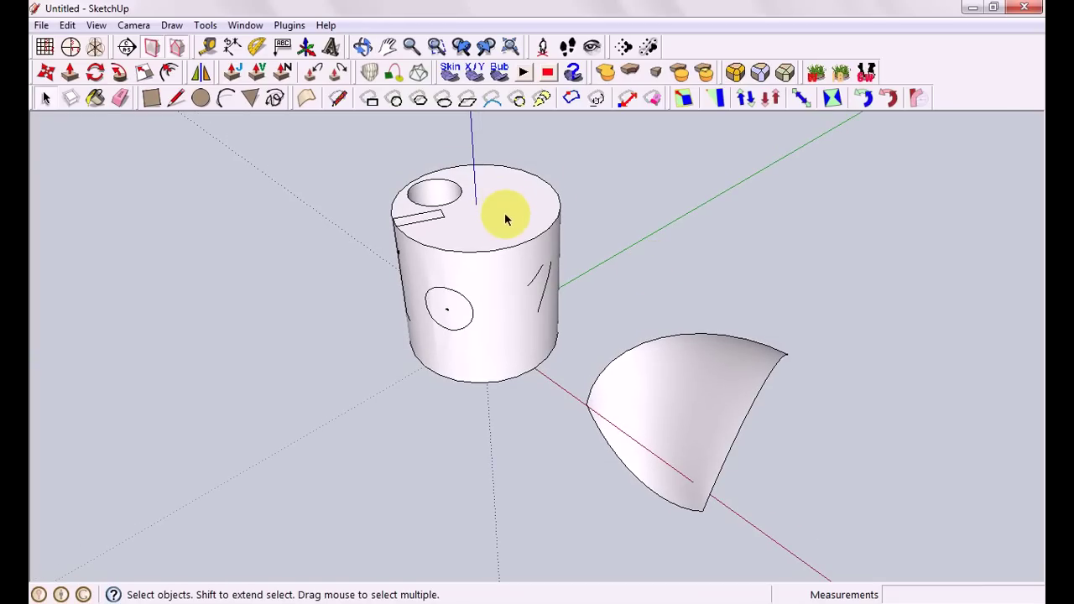
left_click(70, 98)
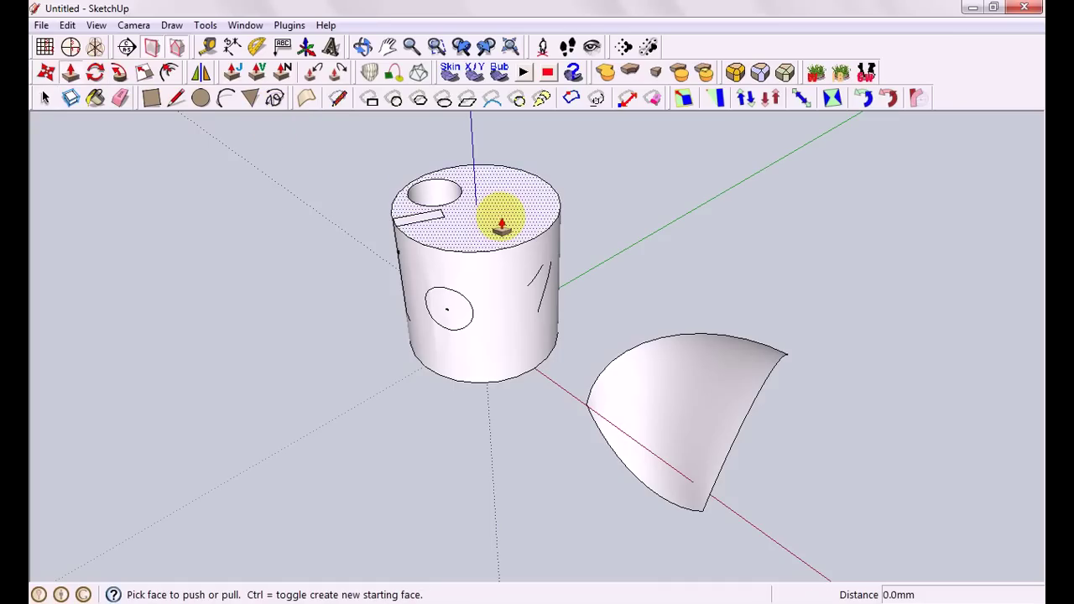
mouse_move(504, 225)
left_mouse_down()
mouse_move(511, 168)
mouse_move(508, 249)
mouse_move(510, 208)
left_mouse_up()
Show hidden geometry and open the curved surface group for editing
left_click(97, 25)
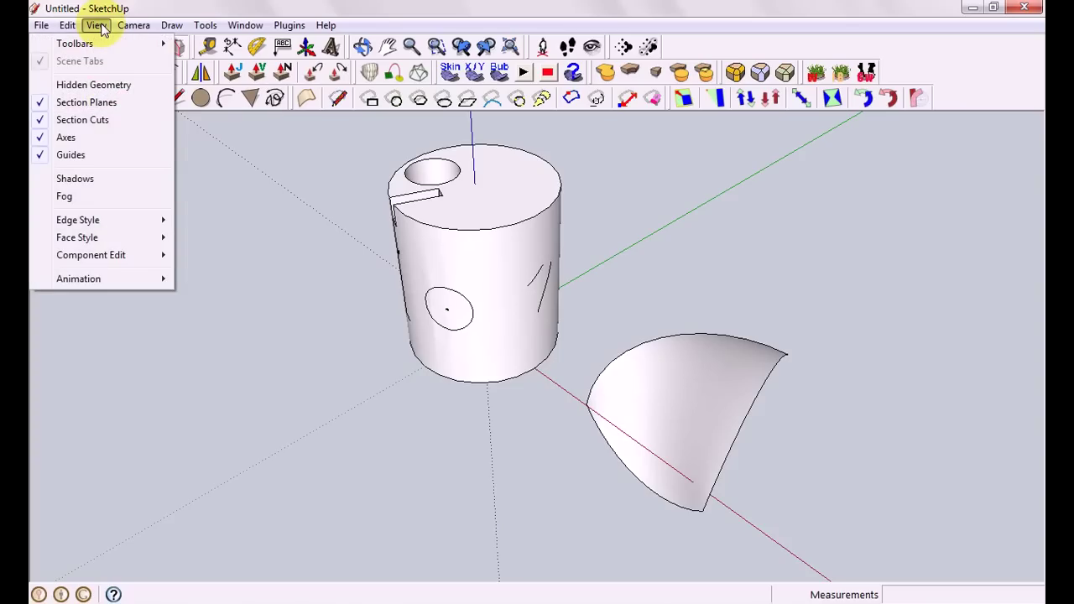
left_click(109, 85)
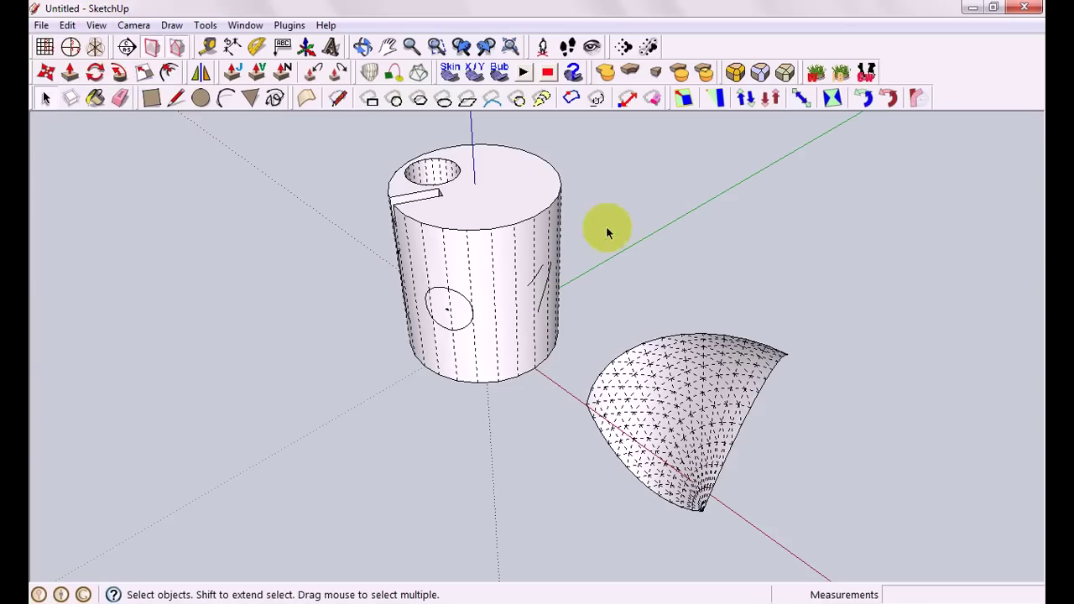
scroll(684, 394, "up", 2)
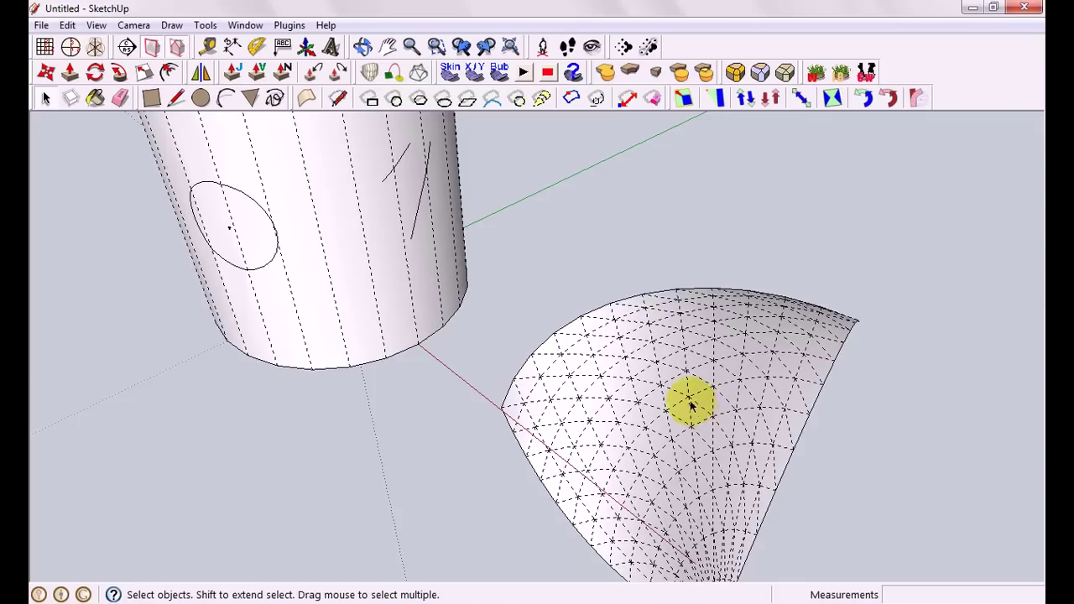
scroll(689, 405, "up", 1)
double_click(683, 379)
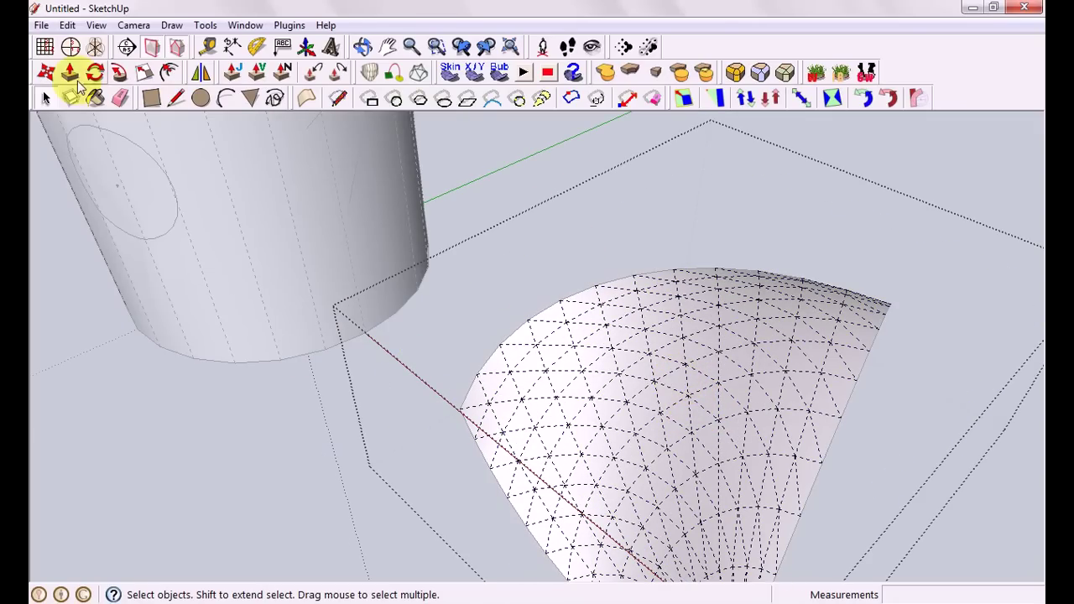
Pull several triangular mesh faces up into prisms, one to 127.7mm, then undo them
left_click(74, 77)
left_click_drag(643, 367, 644, 312)
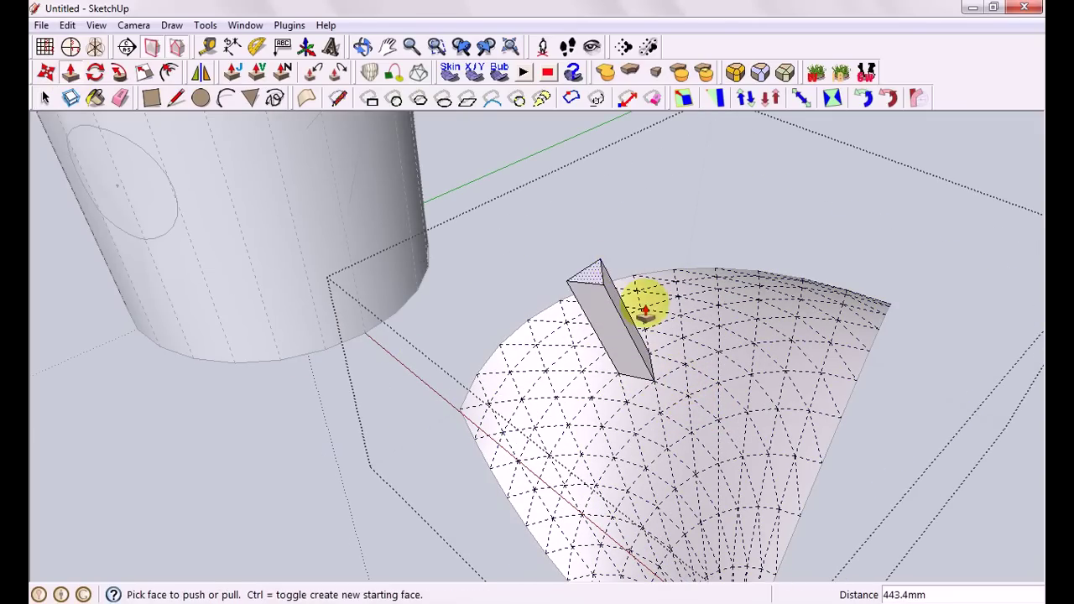
mouse_move(707, 364)
left_mouse_down()
mouse_move(712, 268)
mouse_move(712, 358)
left_mouse_up()
middle_click_drag(772, 376, 746, 311)
left_click(675, 361)
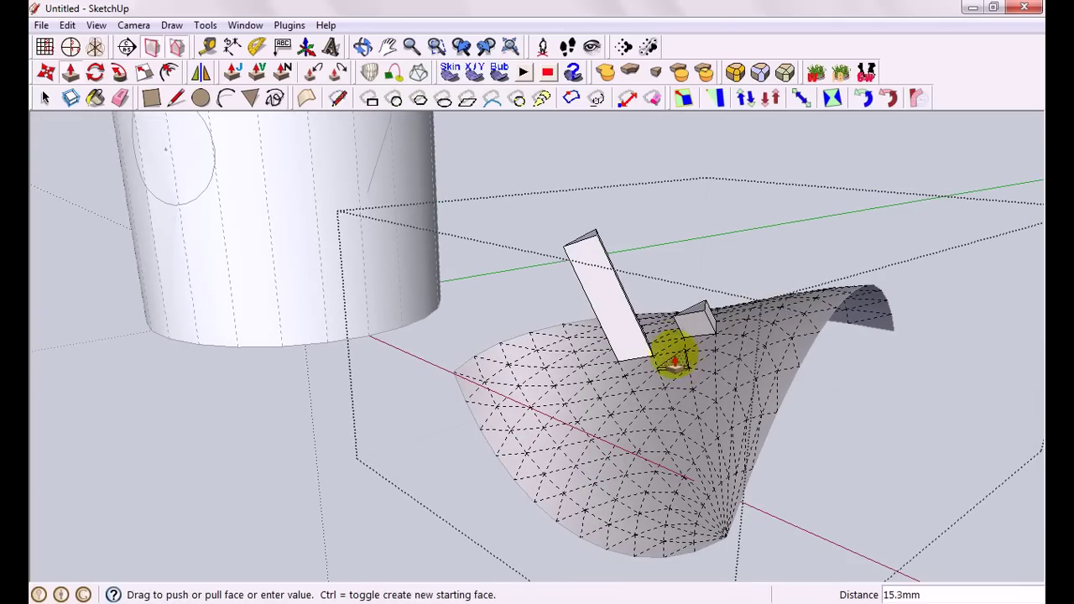
left_click(650, 338)
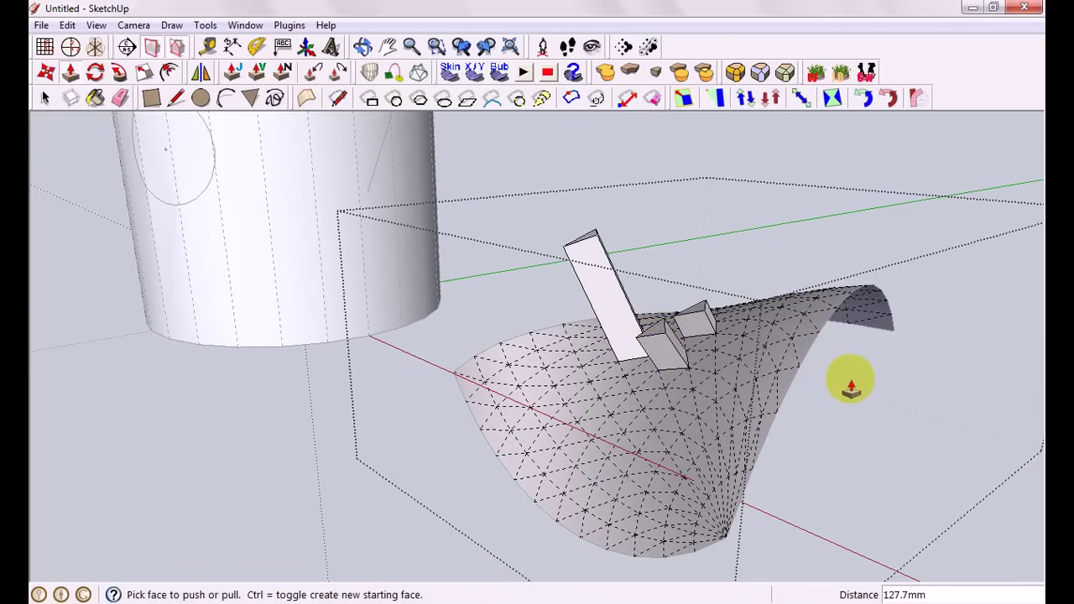
key("ctrl+z")
key("ctrl+z")
key("ctrl+z")
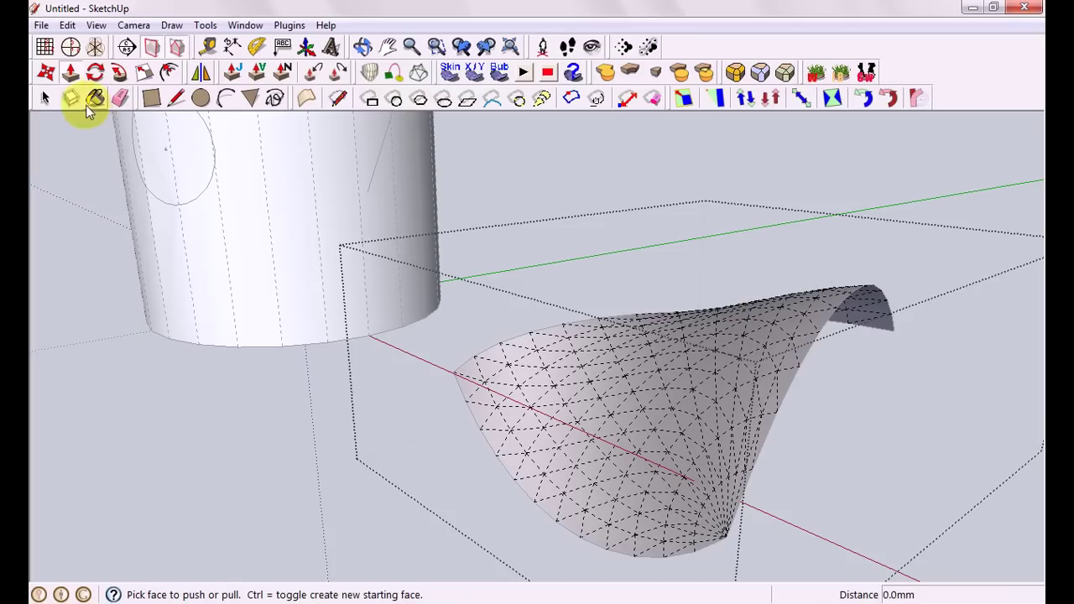
left_click(46, 97)
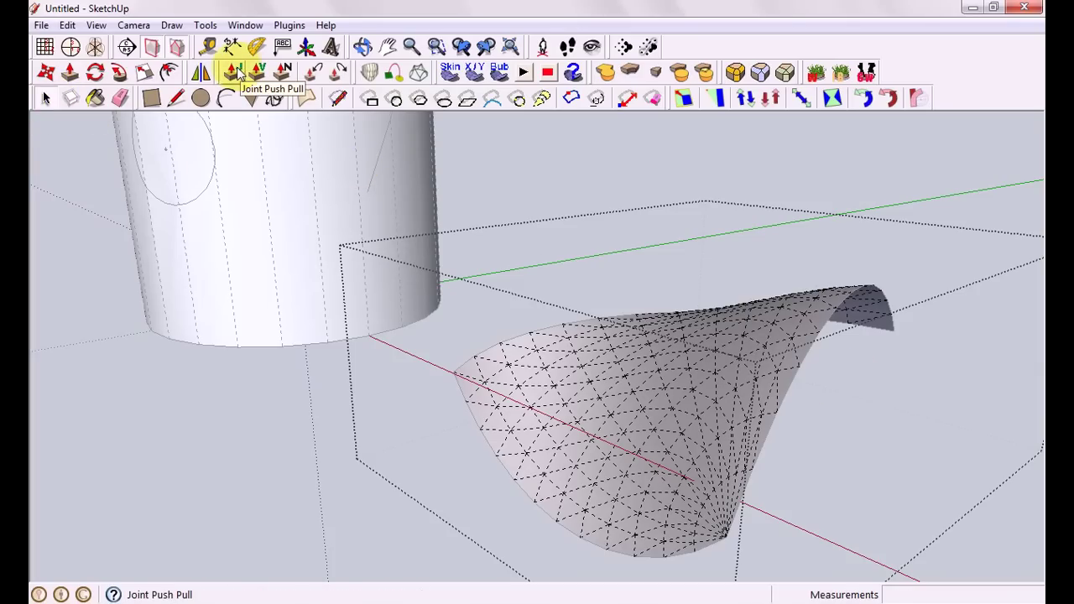
Turn off hidden geometry display and select the curved surface
middle_click_drag(437, 210, 611, 259)
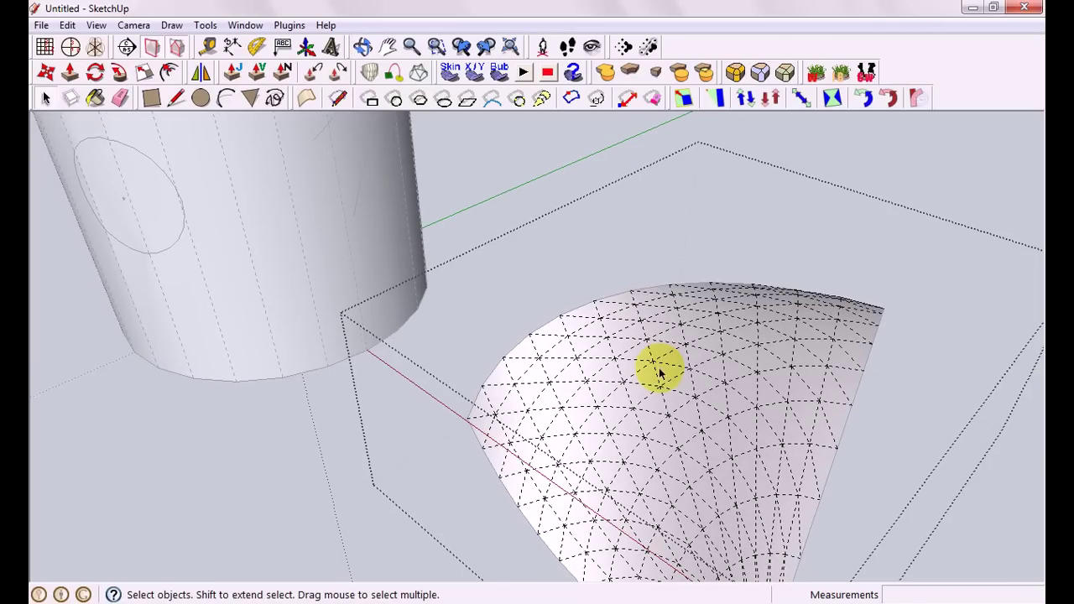
left_click(95, 25)
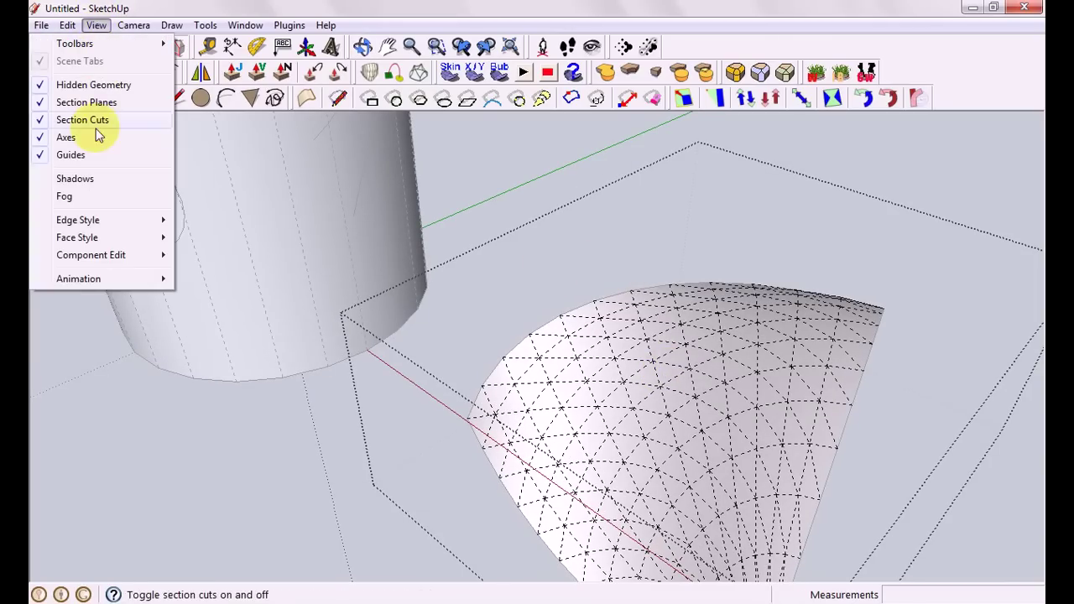
left_click(92, 85)
left_click(704, 388)
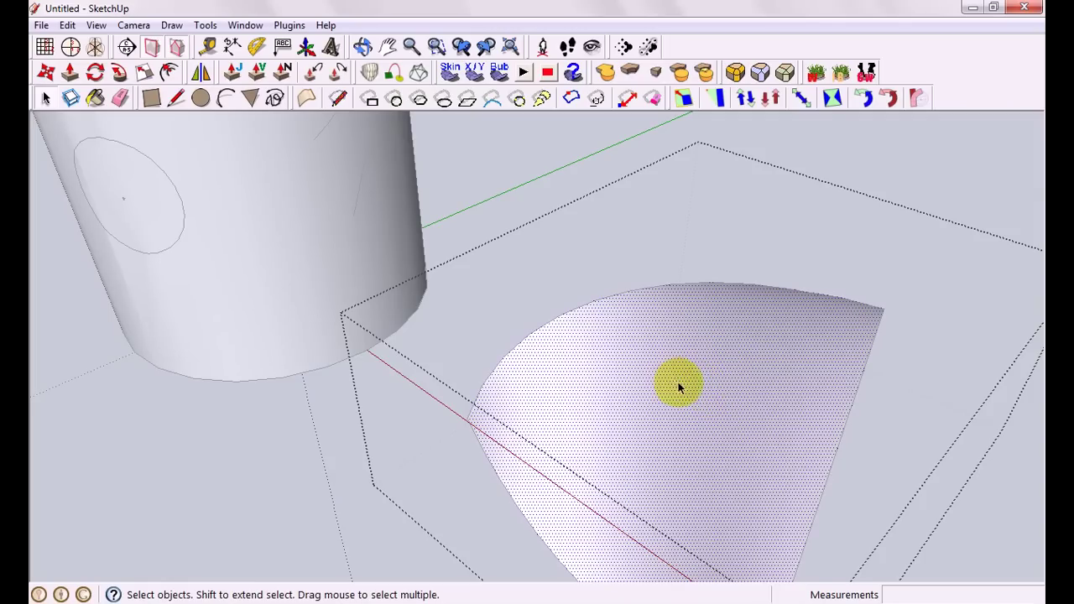
Thicken the curved surface into a solid shell with Joint Push Pull and inspect it
left_click(237, 74)
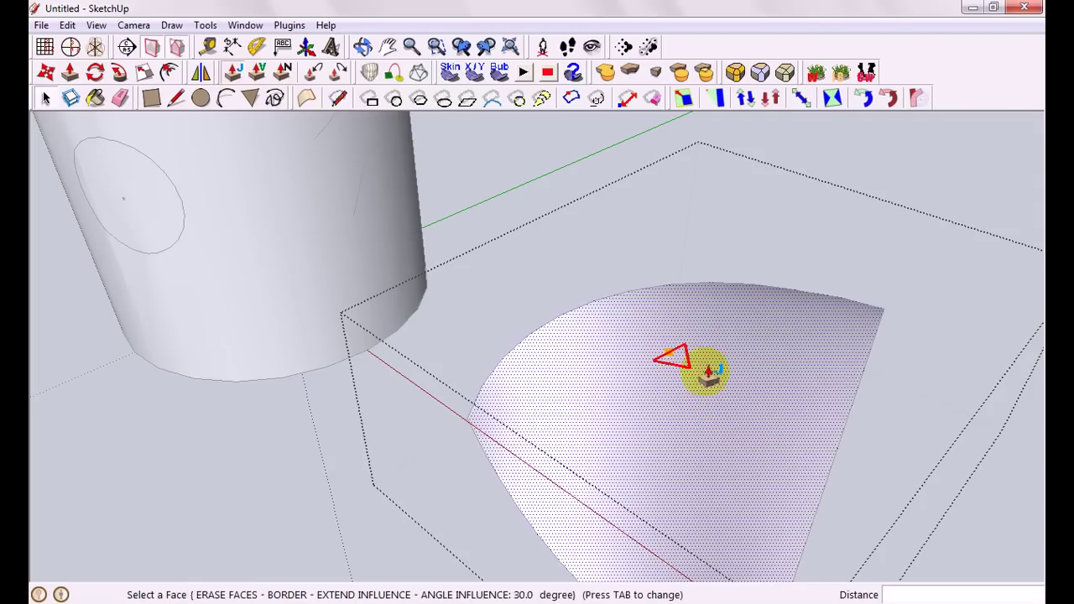
middle_click_drag(747, 391, 702, 330)
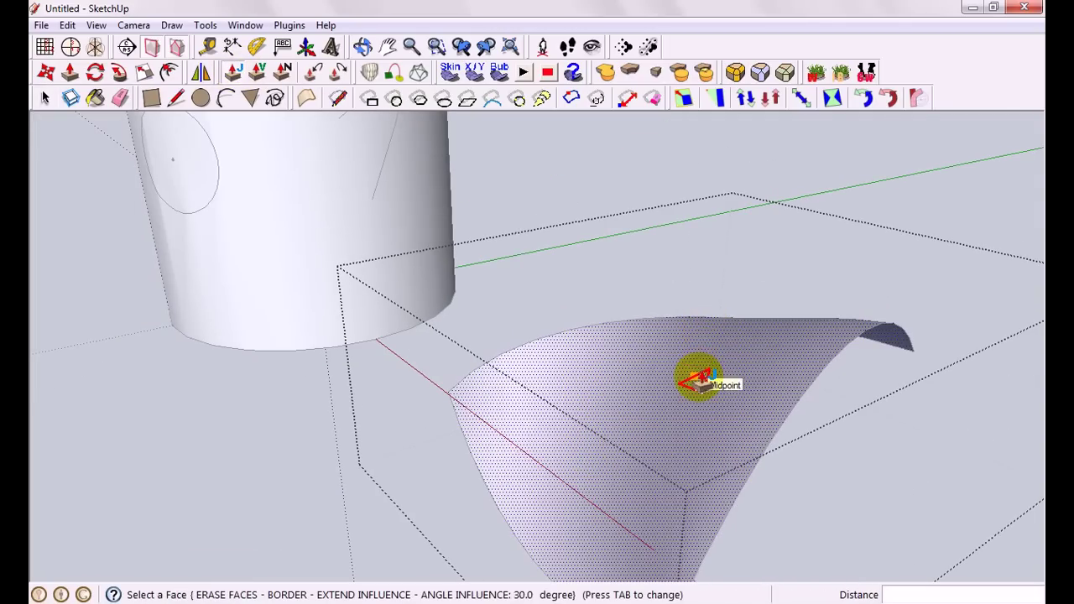
left_click_drag(698, 382, 645, 305)
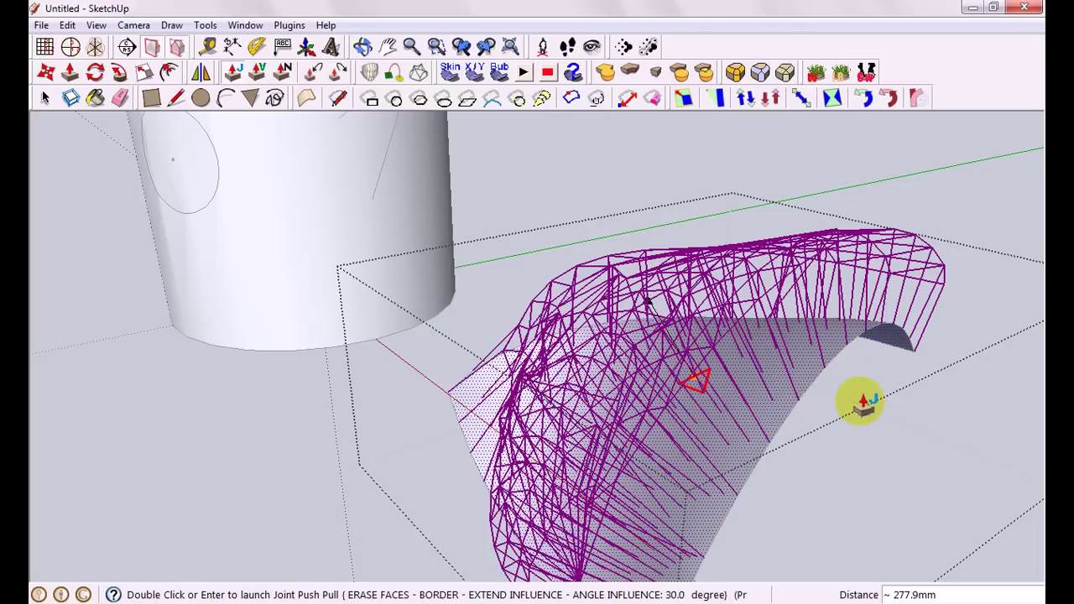
double_click(859, 404)
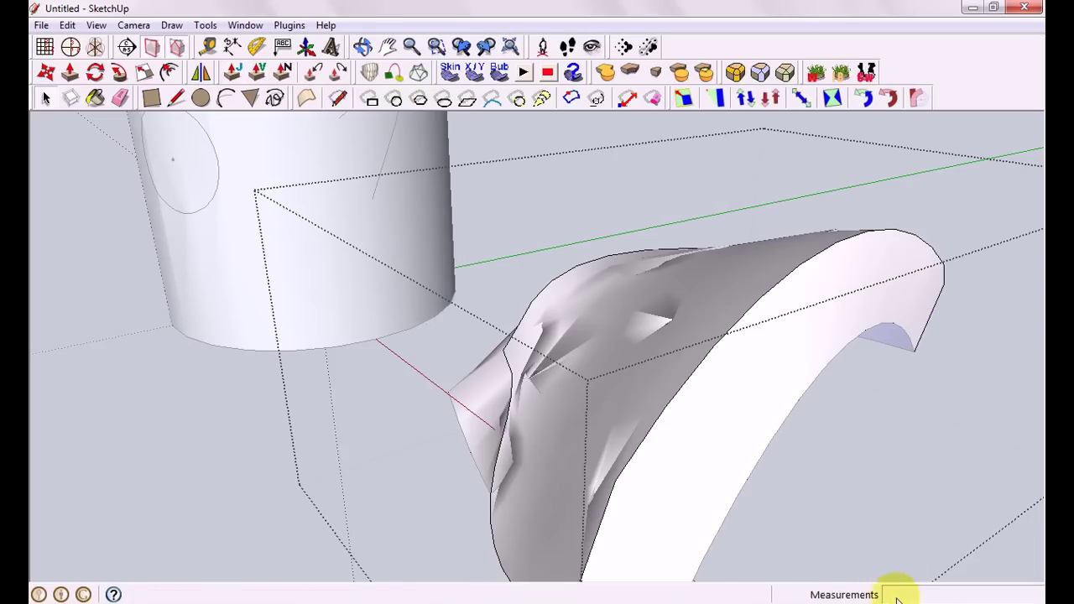
middle_click_drag(669, 387, 760, 495)
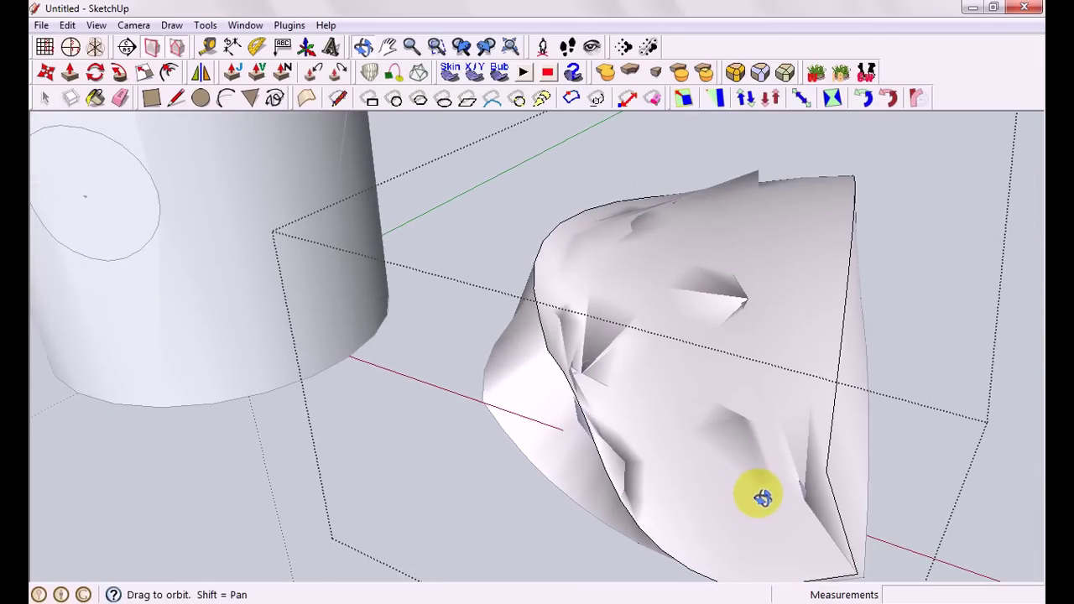
middle_click_drag(589, 350, 512, 286)
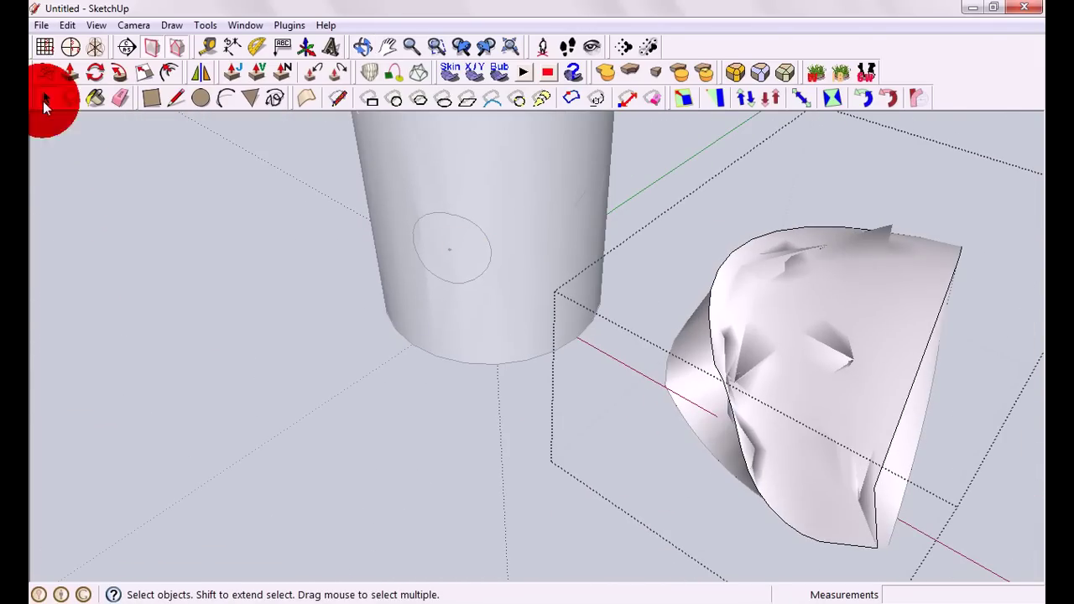
Close the group and Joint Push Pull the cylinder's side circle out about 462.6mm
left_click(196, 235)
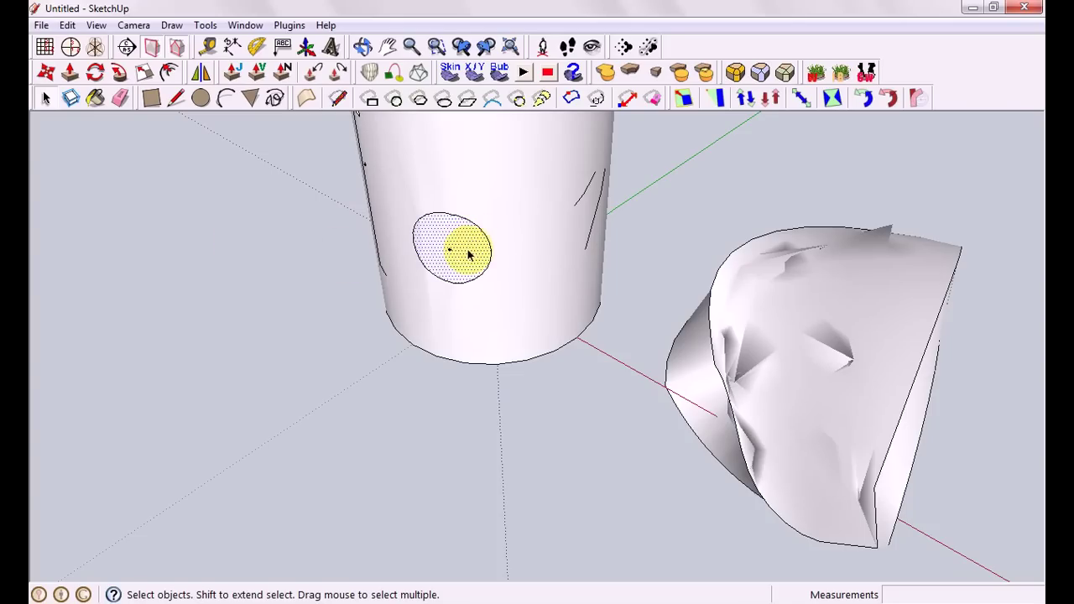
left_click(233, 72)
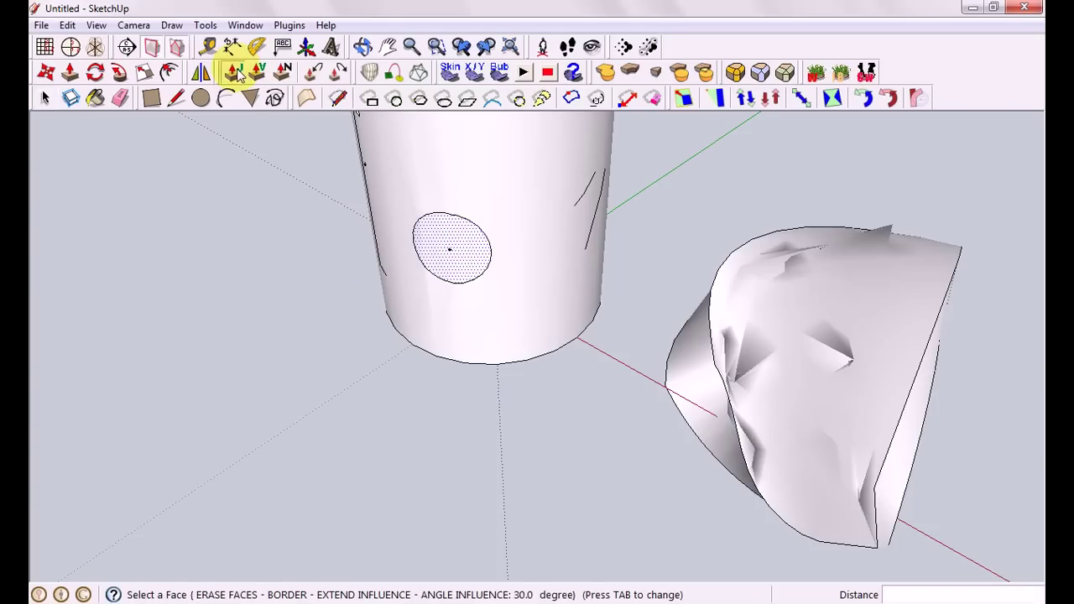
left_click(468, 251)
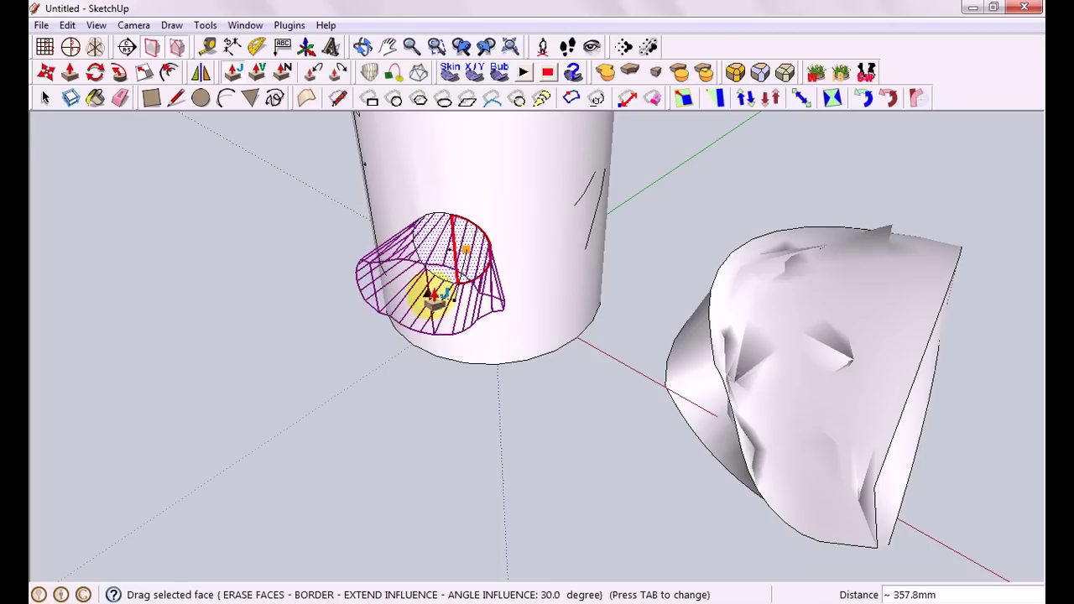
left_click(413, 307)
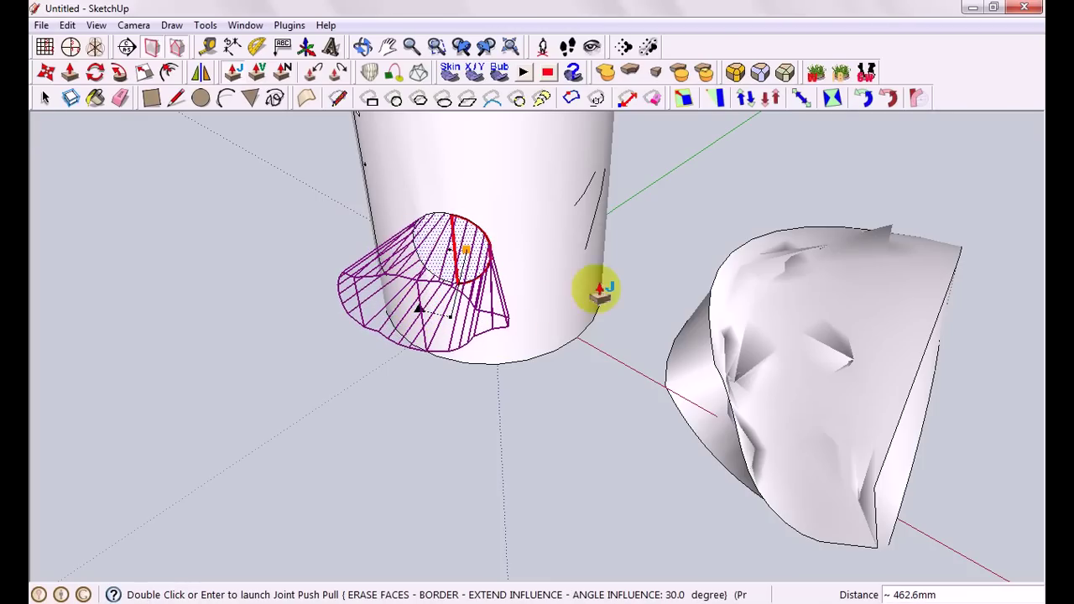
double_click(635, 304)
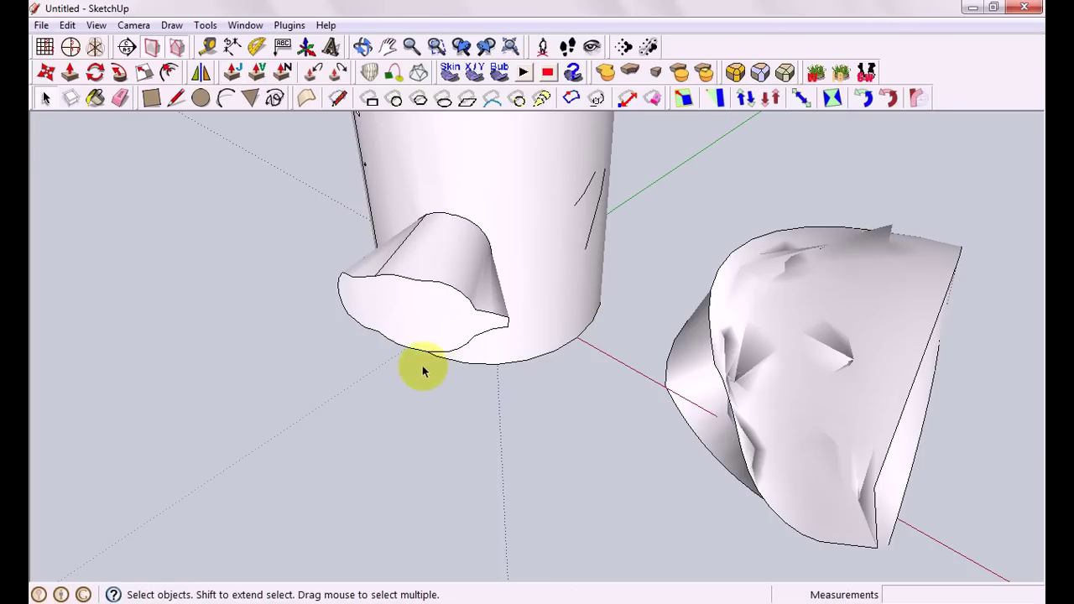
Orbit and zoom around the model to inspect the new flared protrusion
middle_click_drag(419, 367, 830, 428)
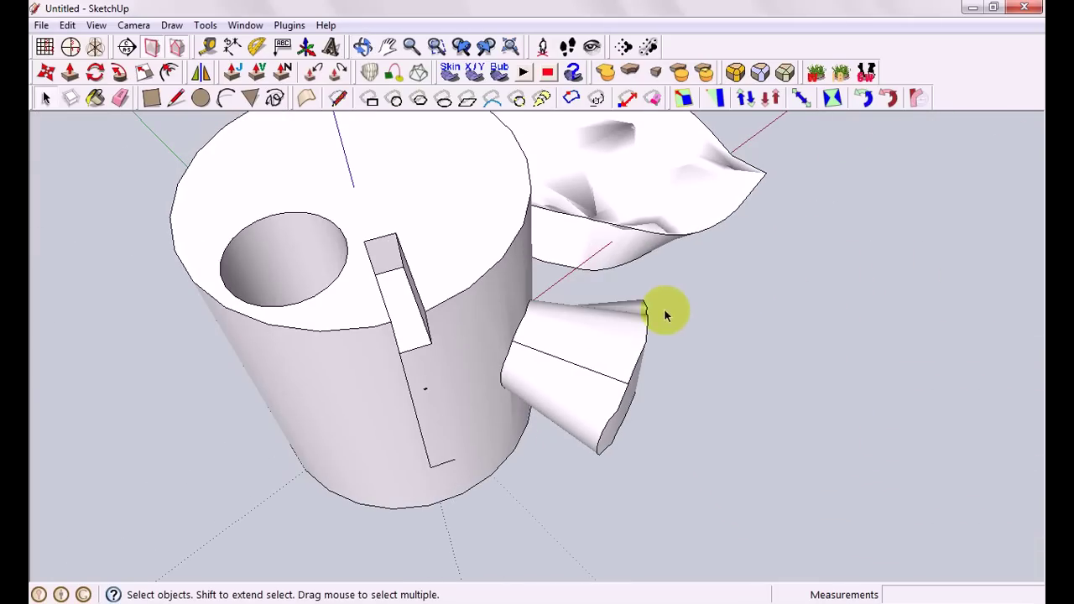
middle_click_drag(640, 436, 431, 162)
middle_click_drag(558, 290, 335, 305)
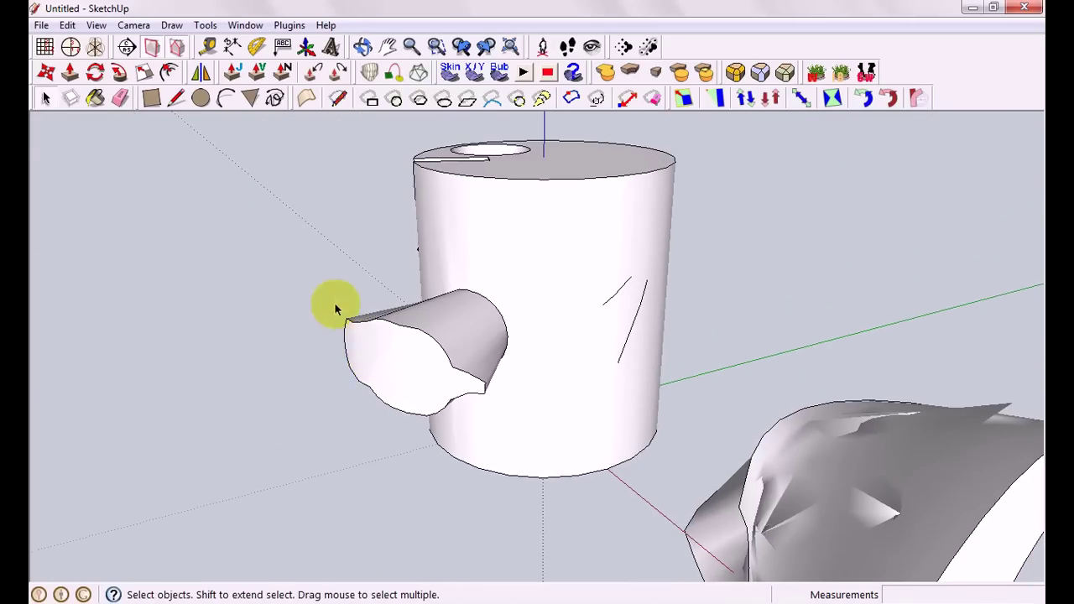
scroll(685, 392, "down", 3)
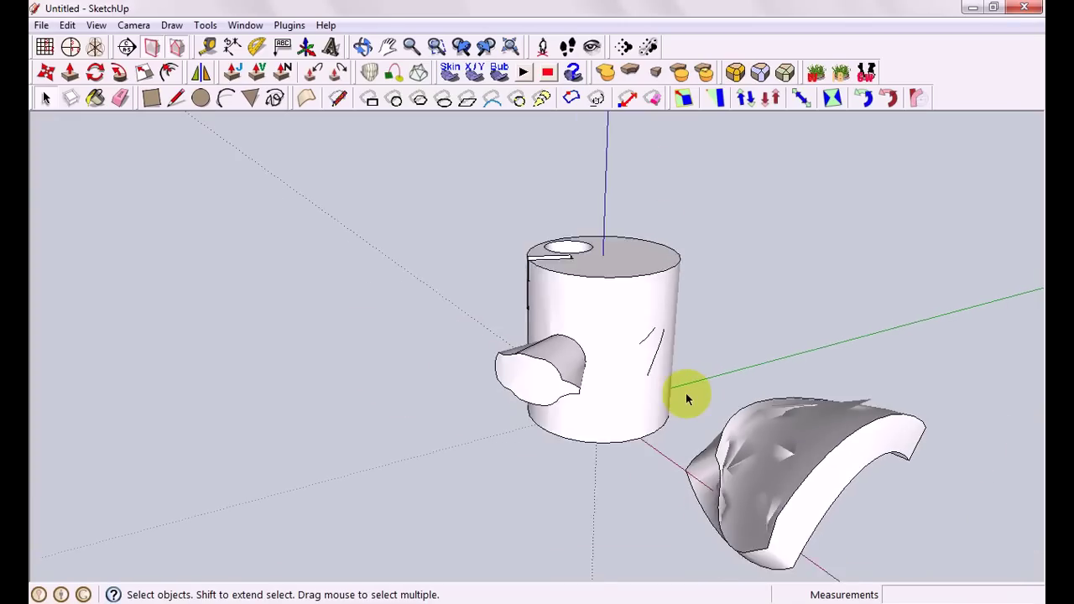
middle_click_drag(686, 392, 696, 431)
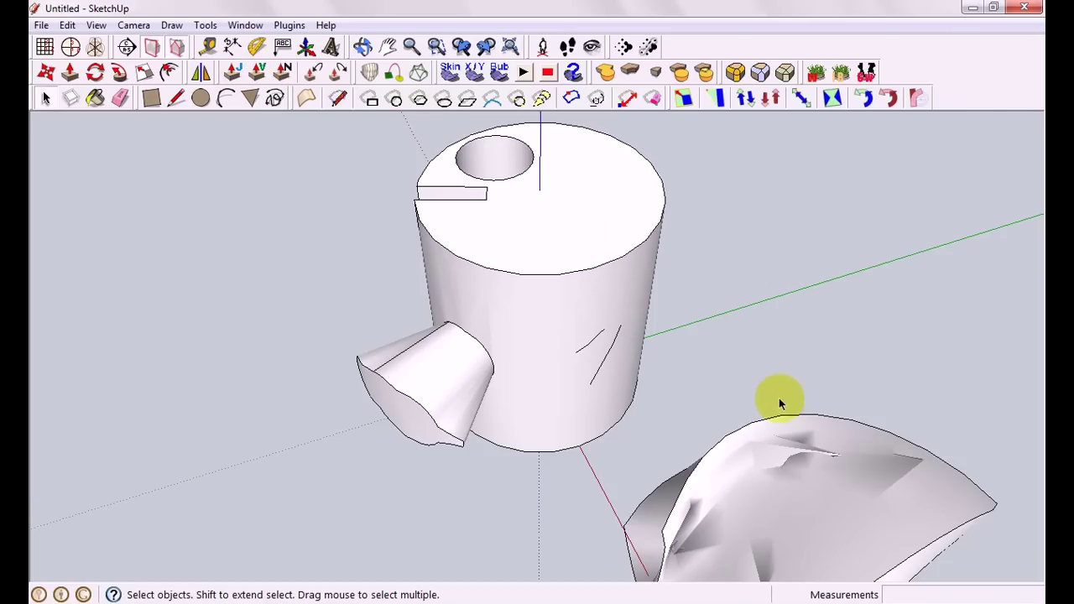
scroll(740, 314, "down", 3)
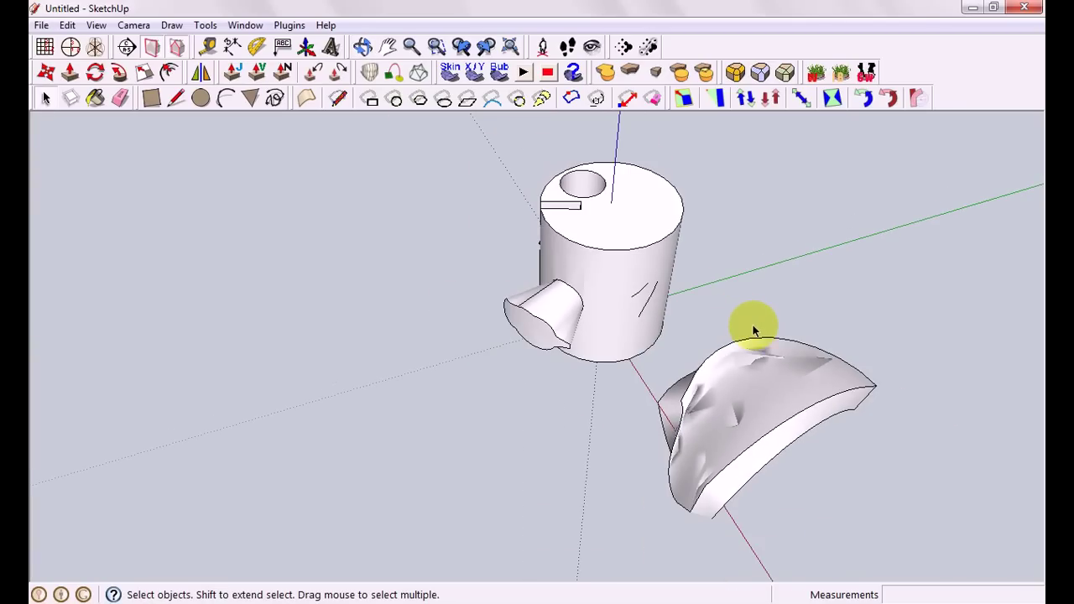